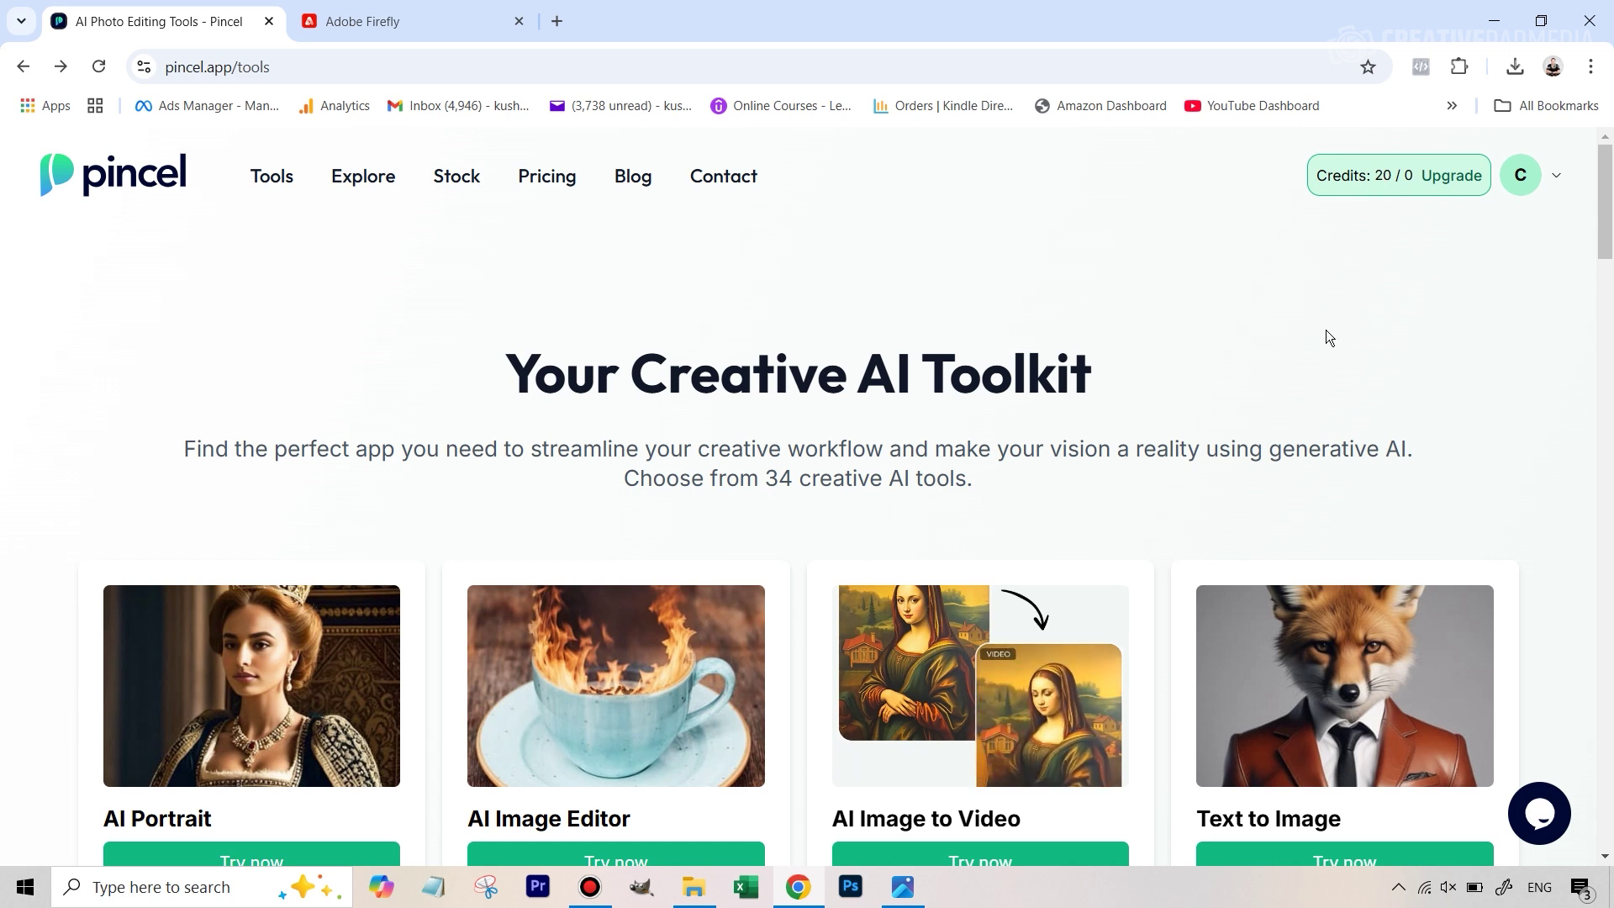
- Open Pincel's AI Architect tool from the tools catalogue and upload the photo of the empty industrial hall
left_click(429, 12)
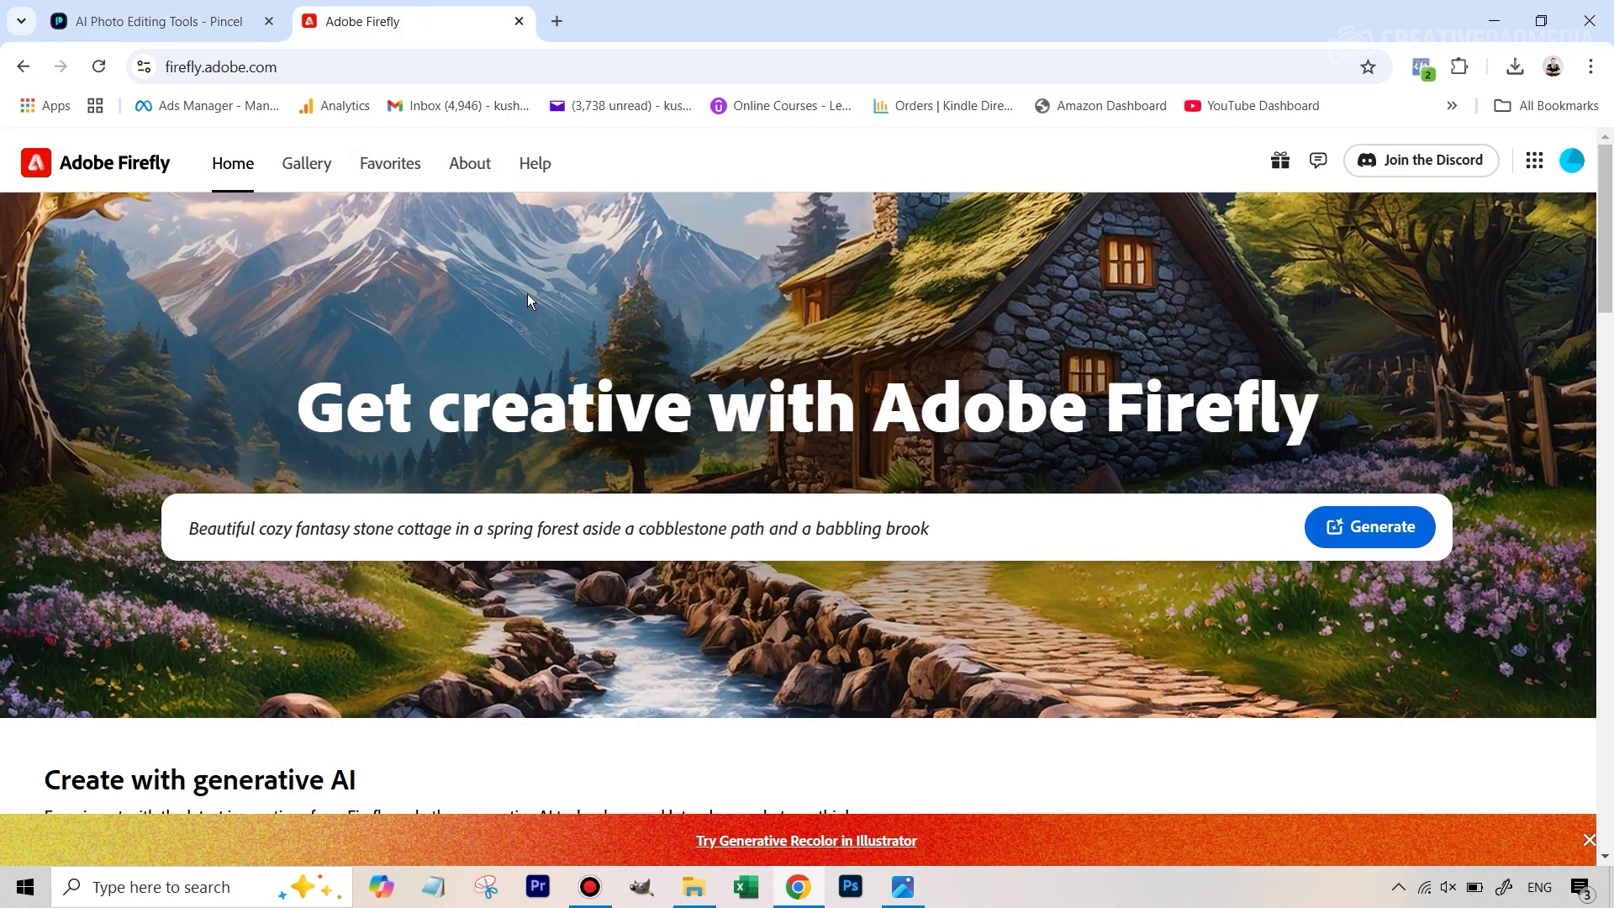
left_click(177, 13)
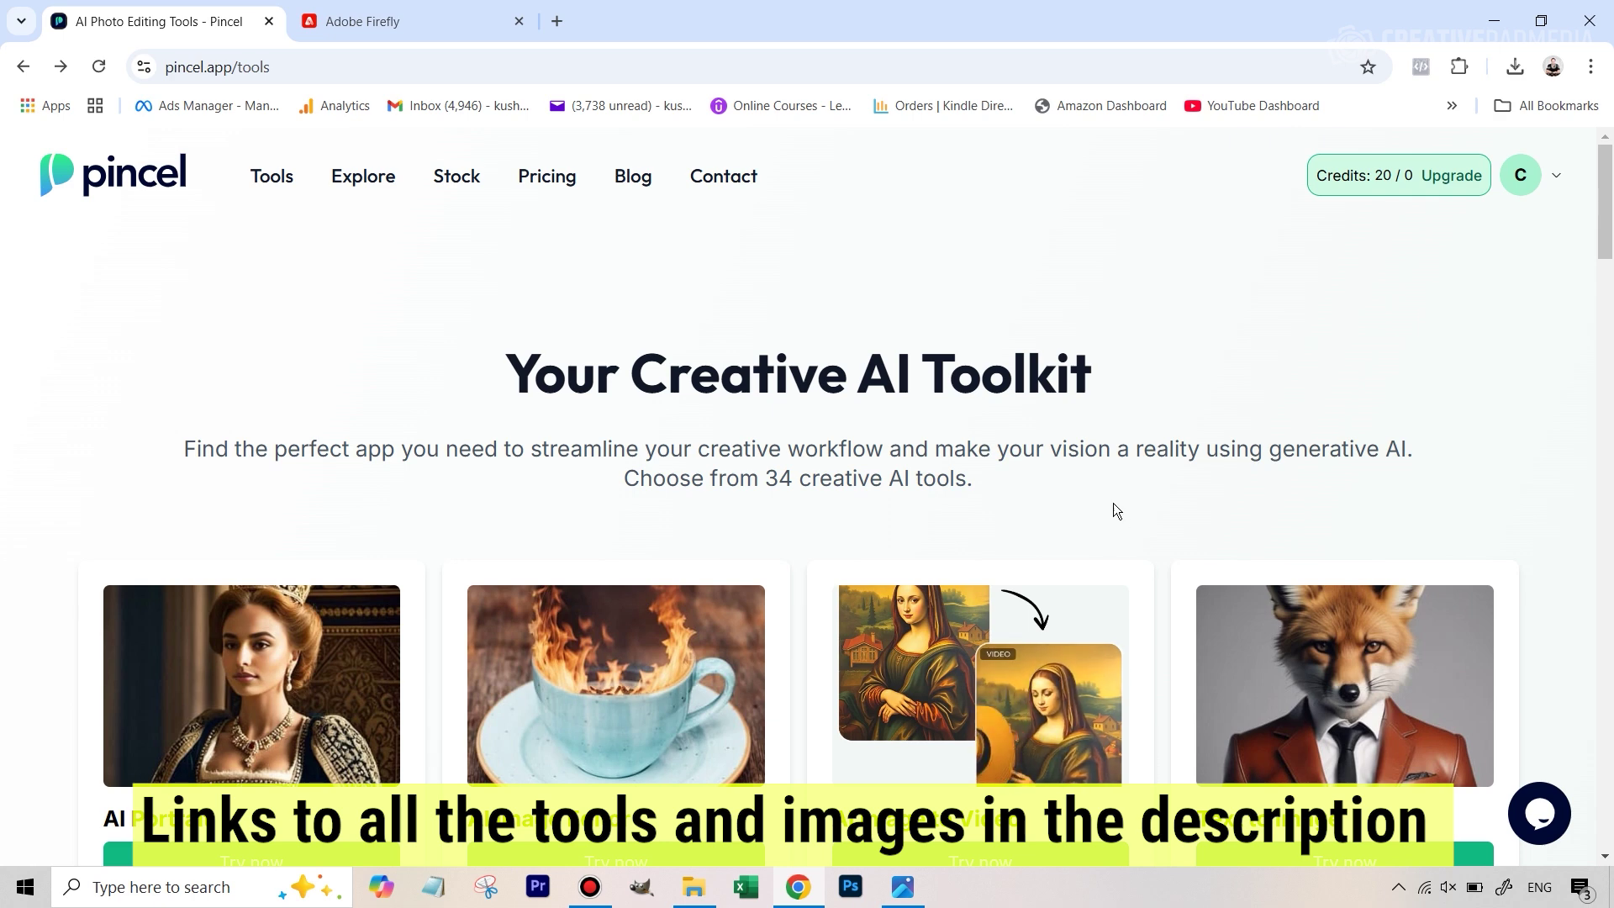
scroll(1112, 501, "down", 12)
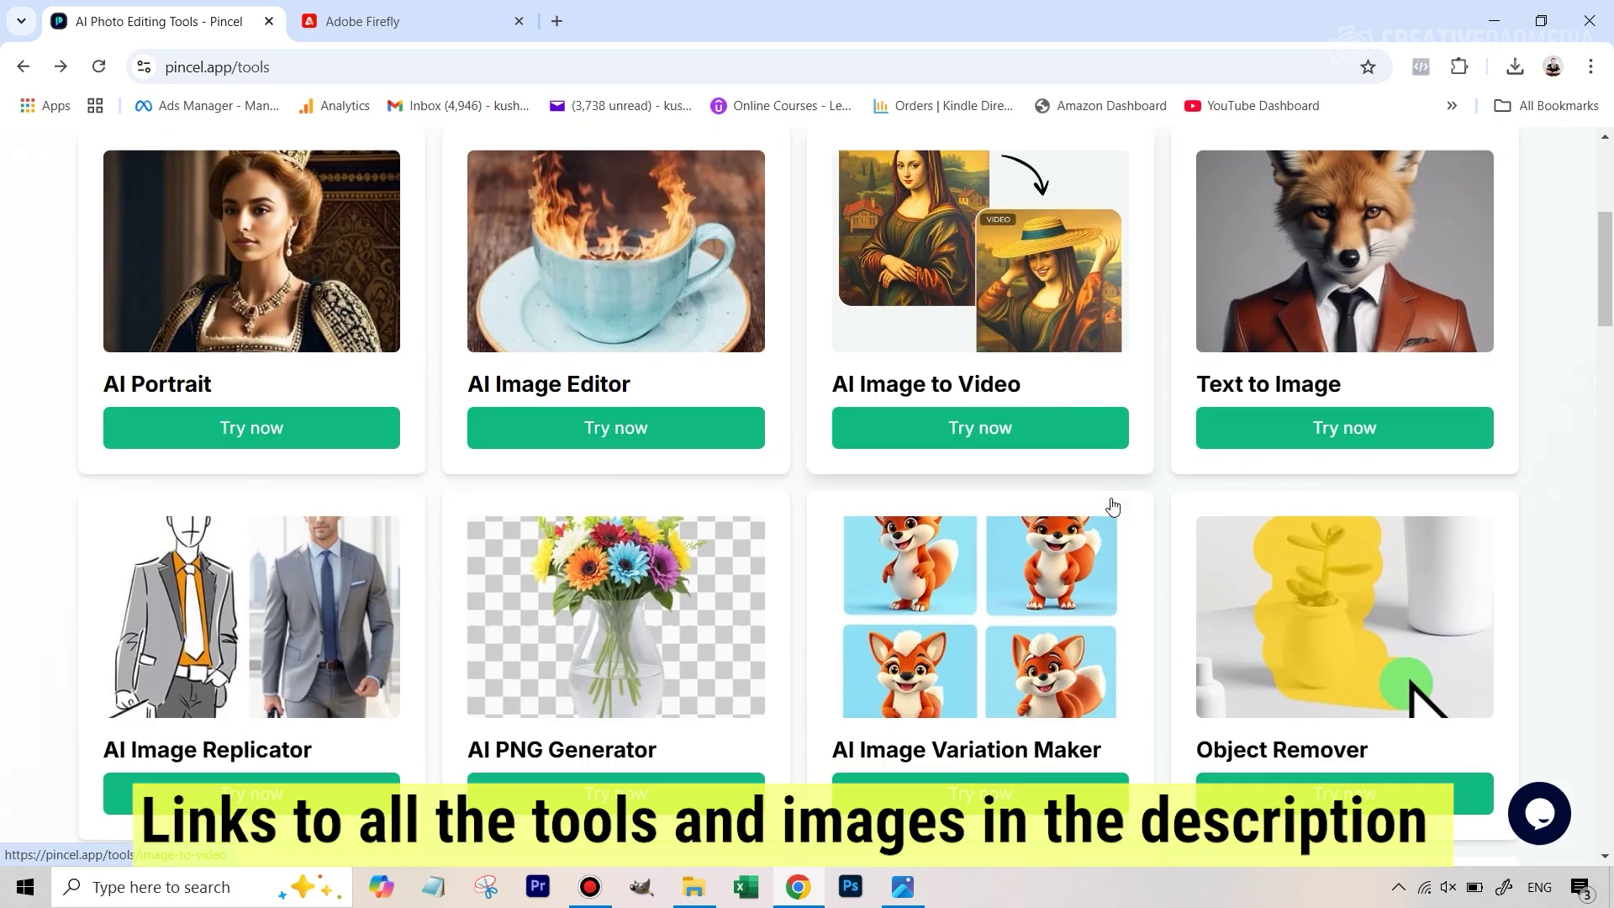
scroll(1112, 504, "down", 1)
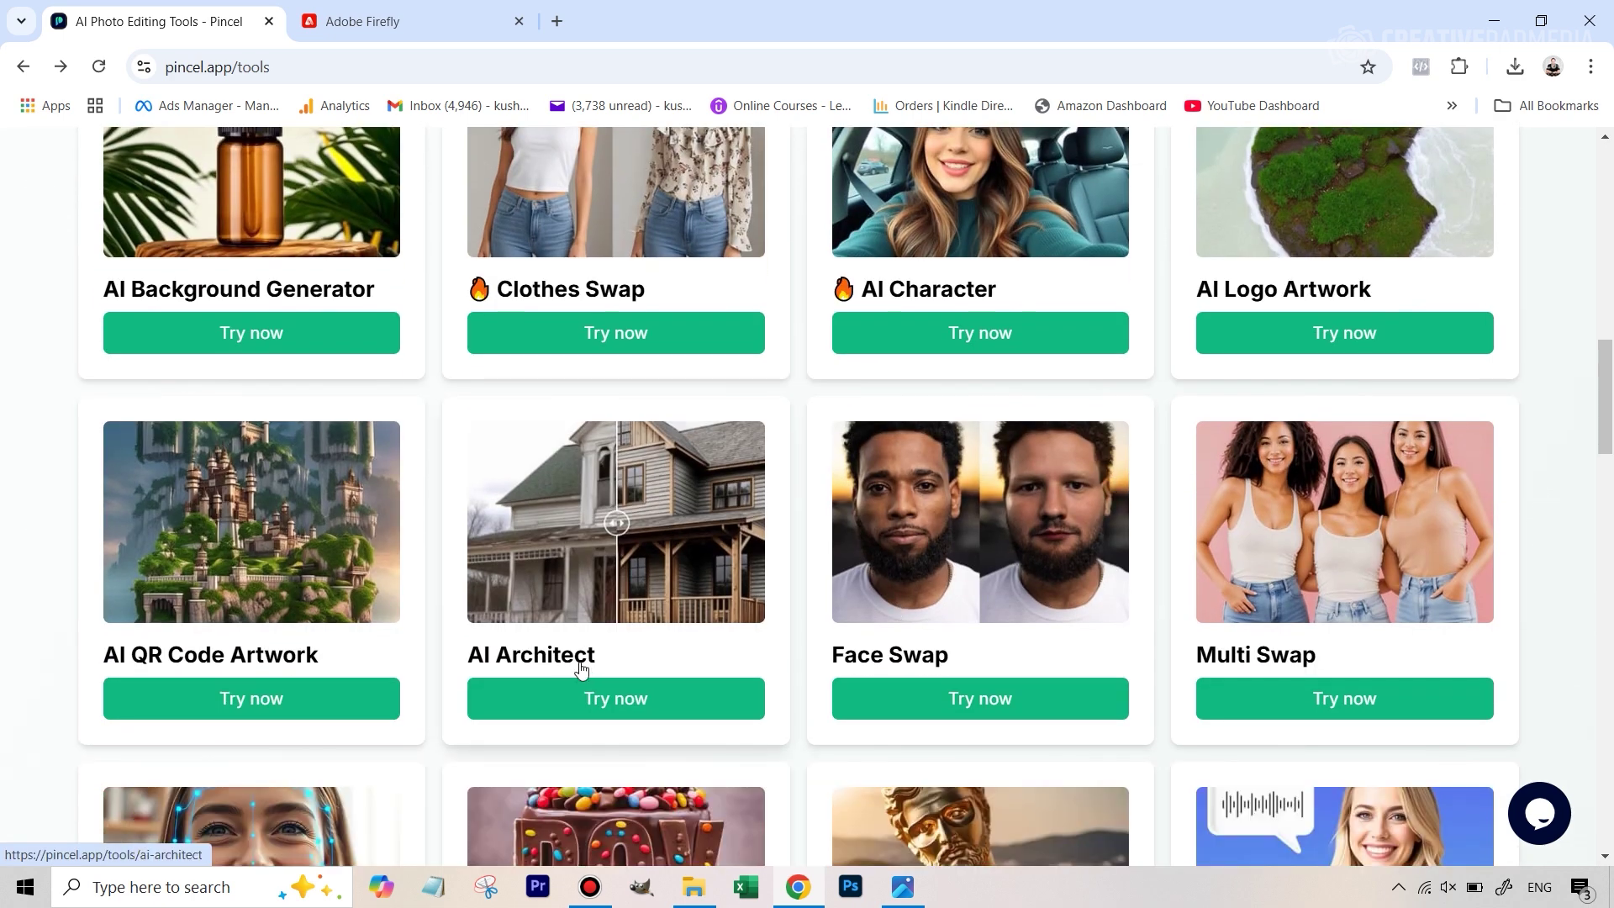
left_click(637, 599)
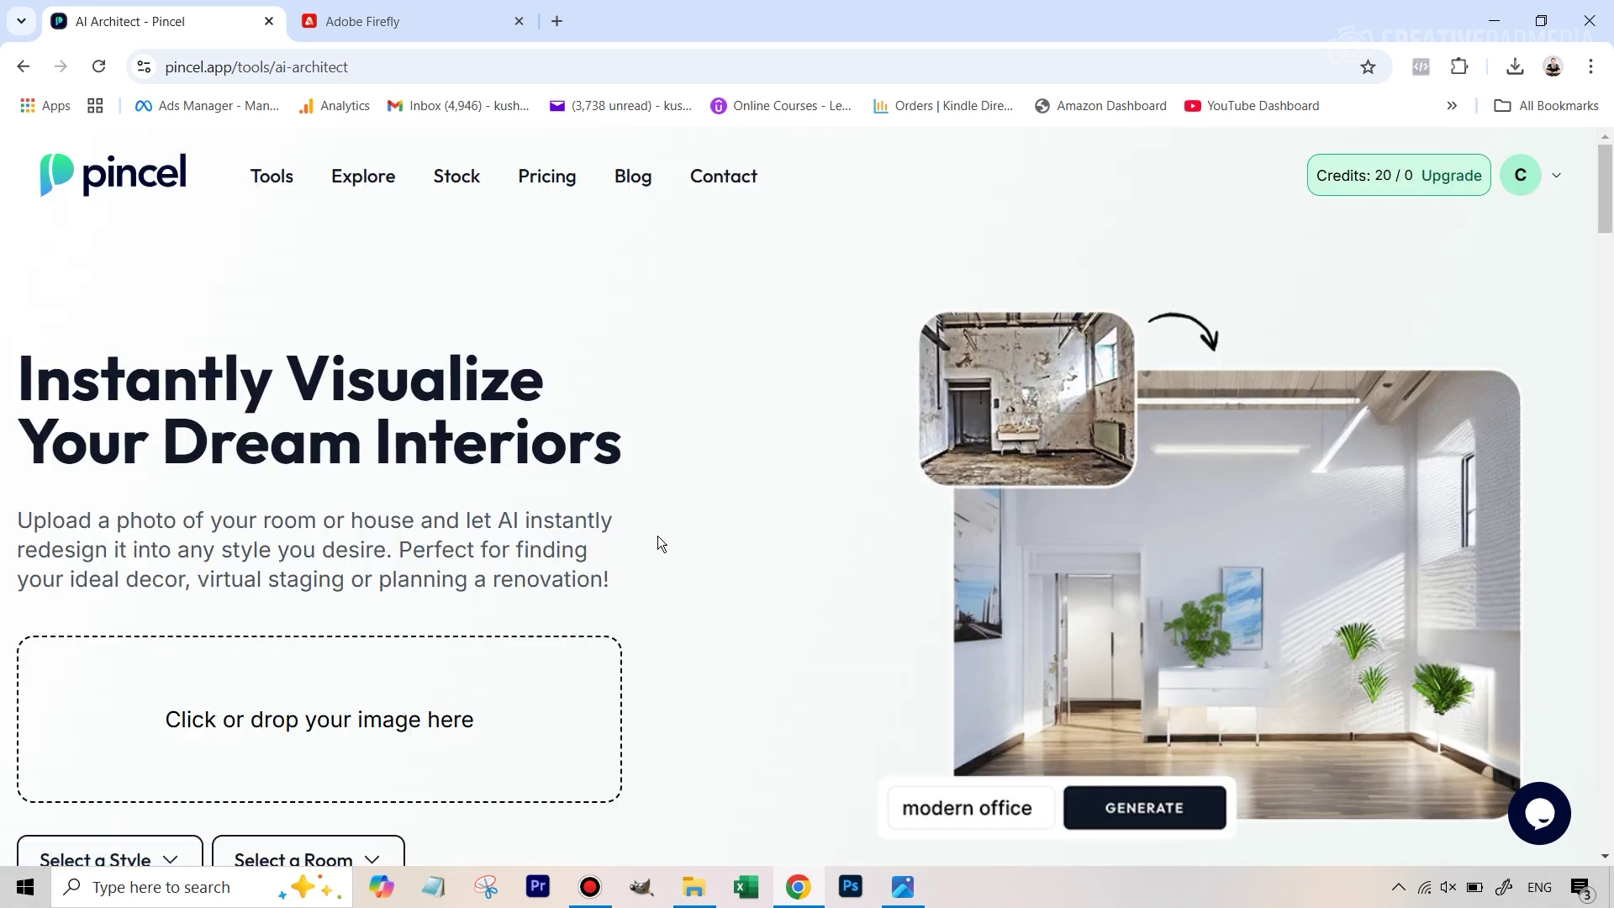
scroll(656, 546, "down", 3)
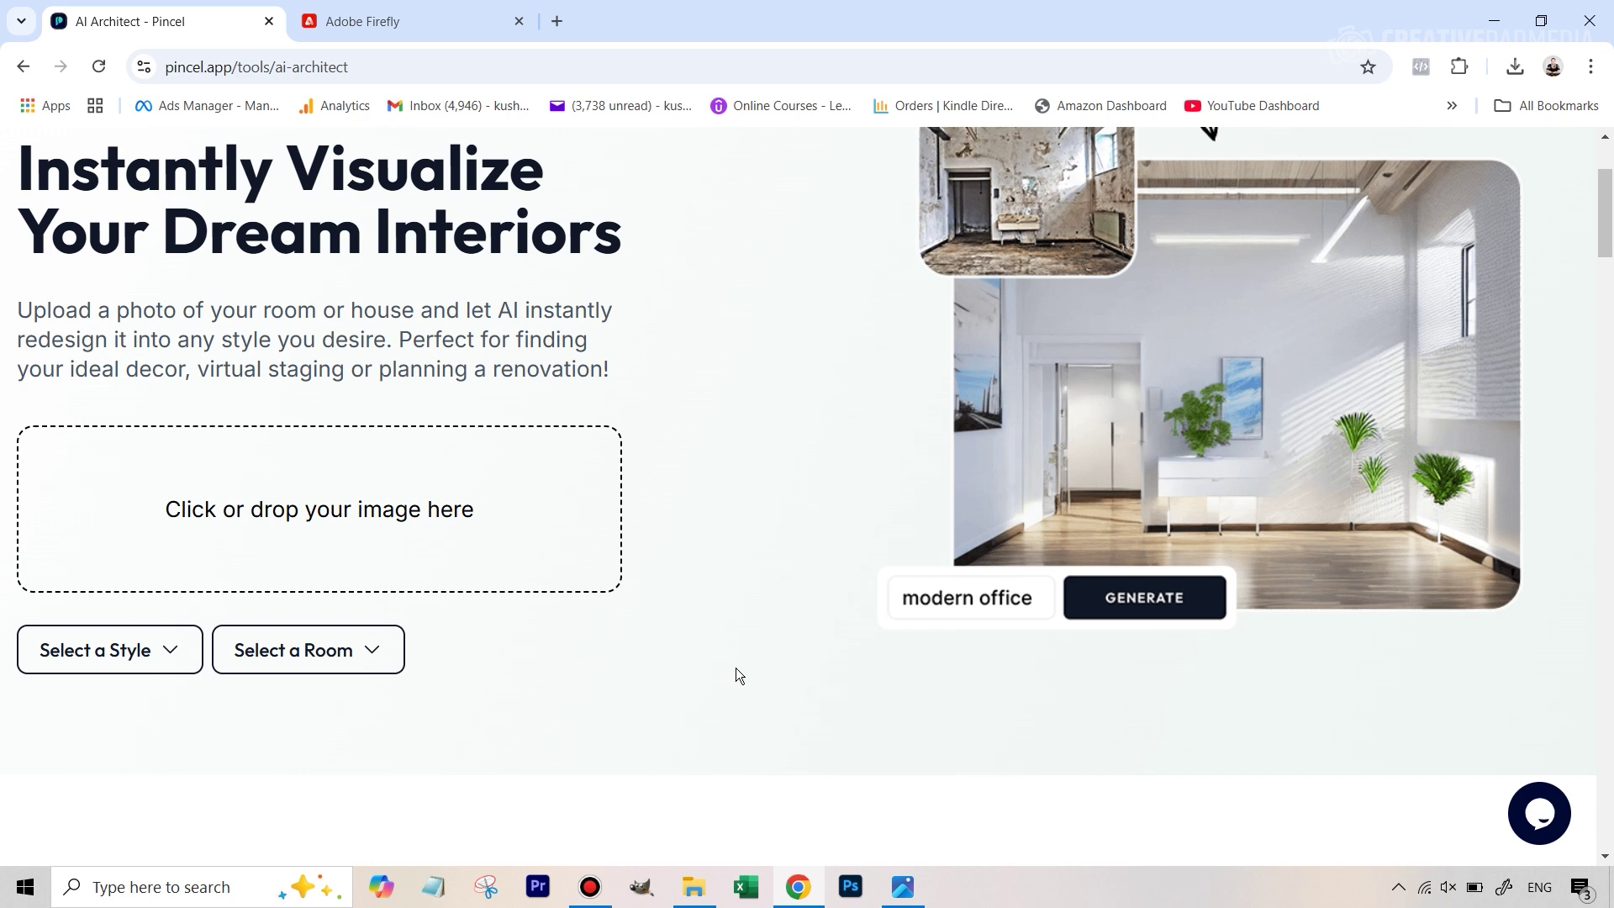
left_click(310, 519)
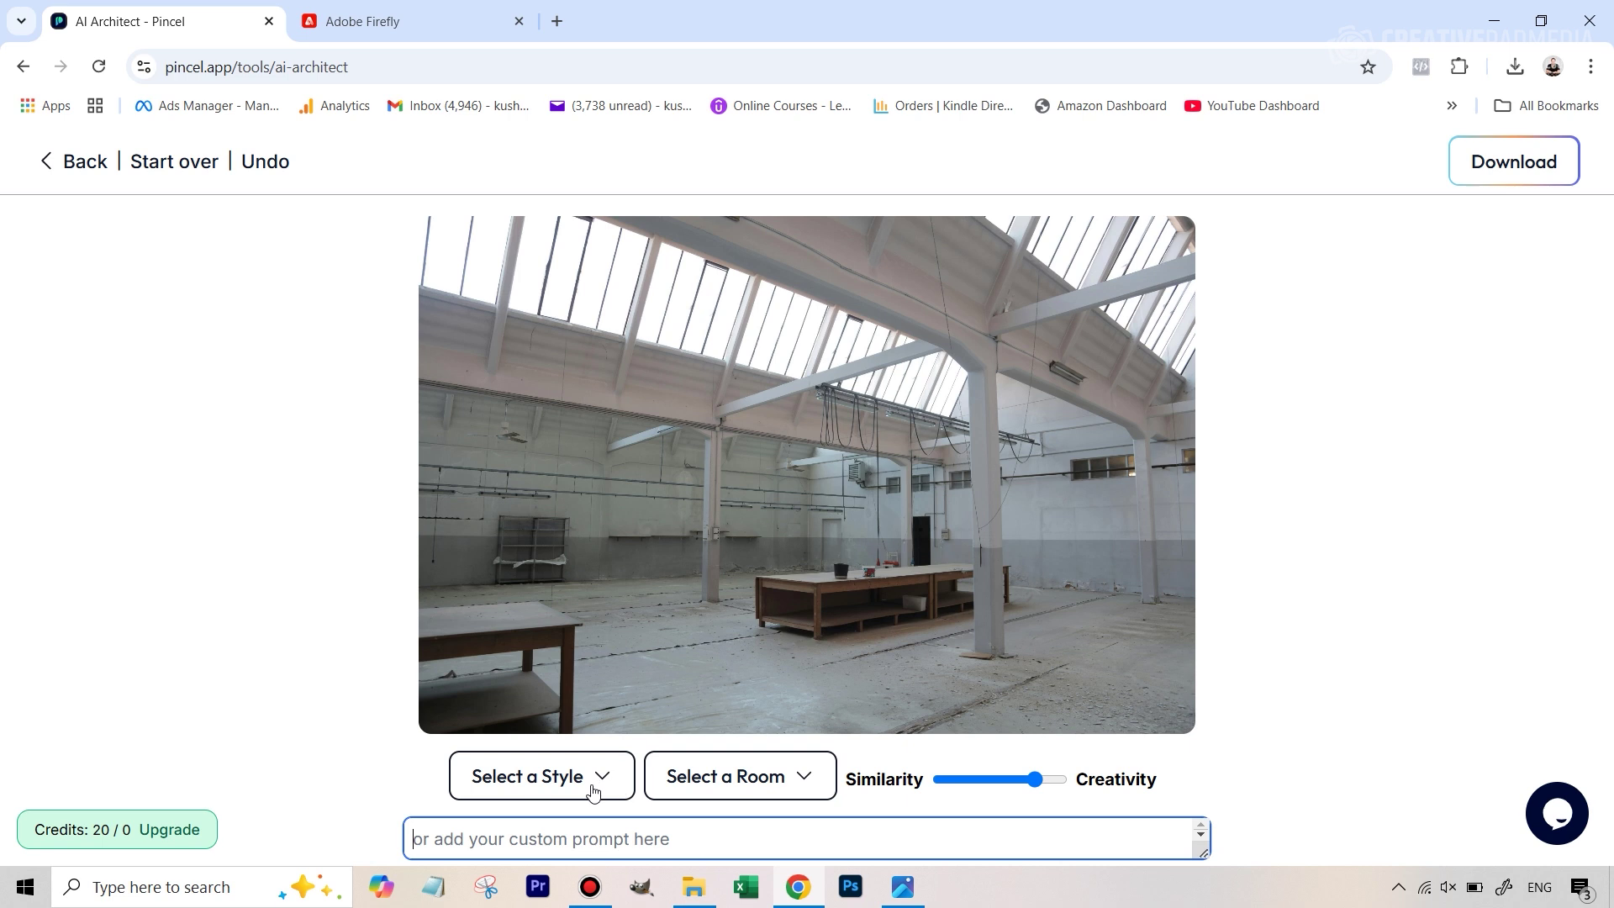
- Choose Tropical as the redesign style for the industrial hall photo
mouse_move(1033, 787)
left_click(561, 792)
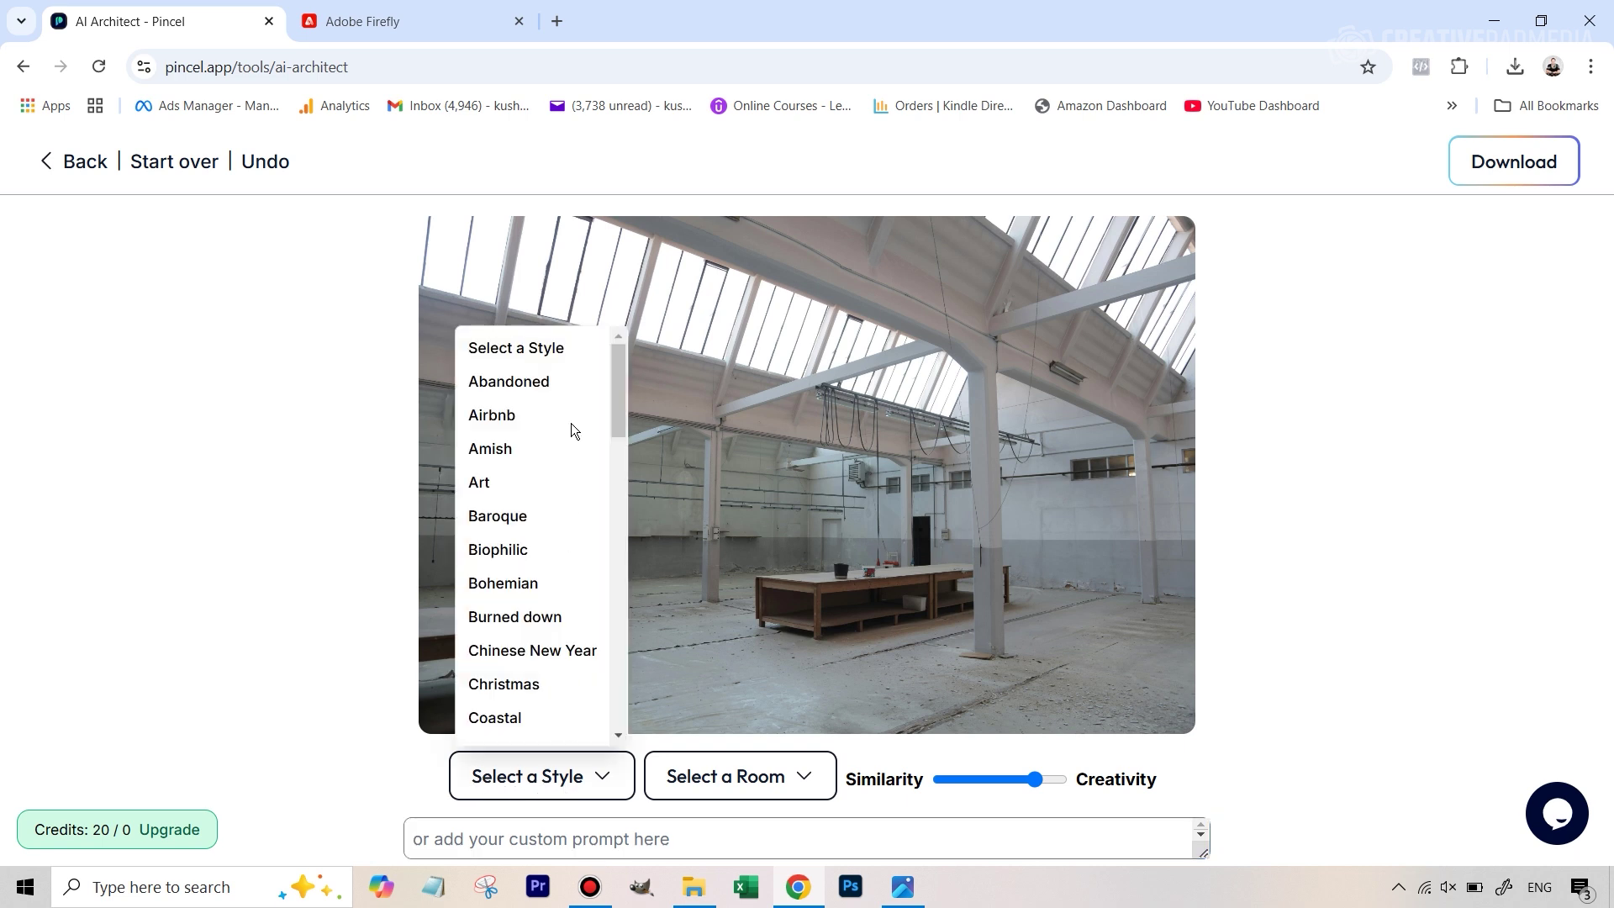
scroll(569, 391, "down", 1)
scroll(572, 394, "up", 1)
left_click_drag(617, 392, 611, 667)
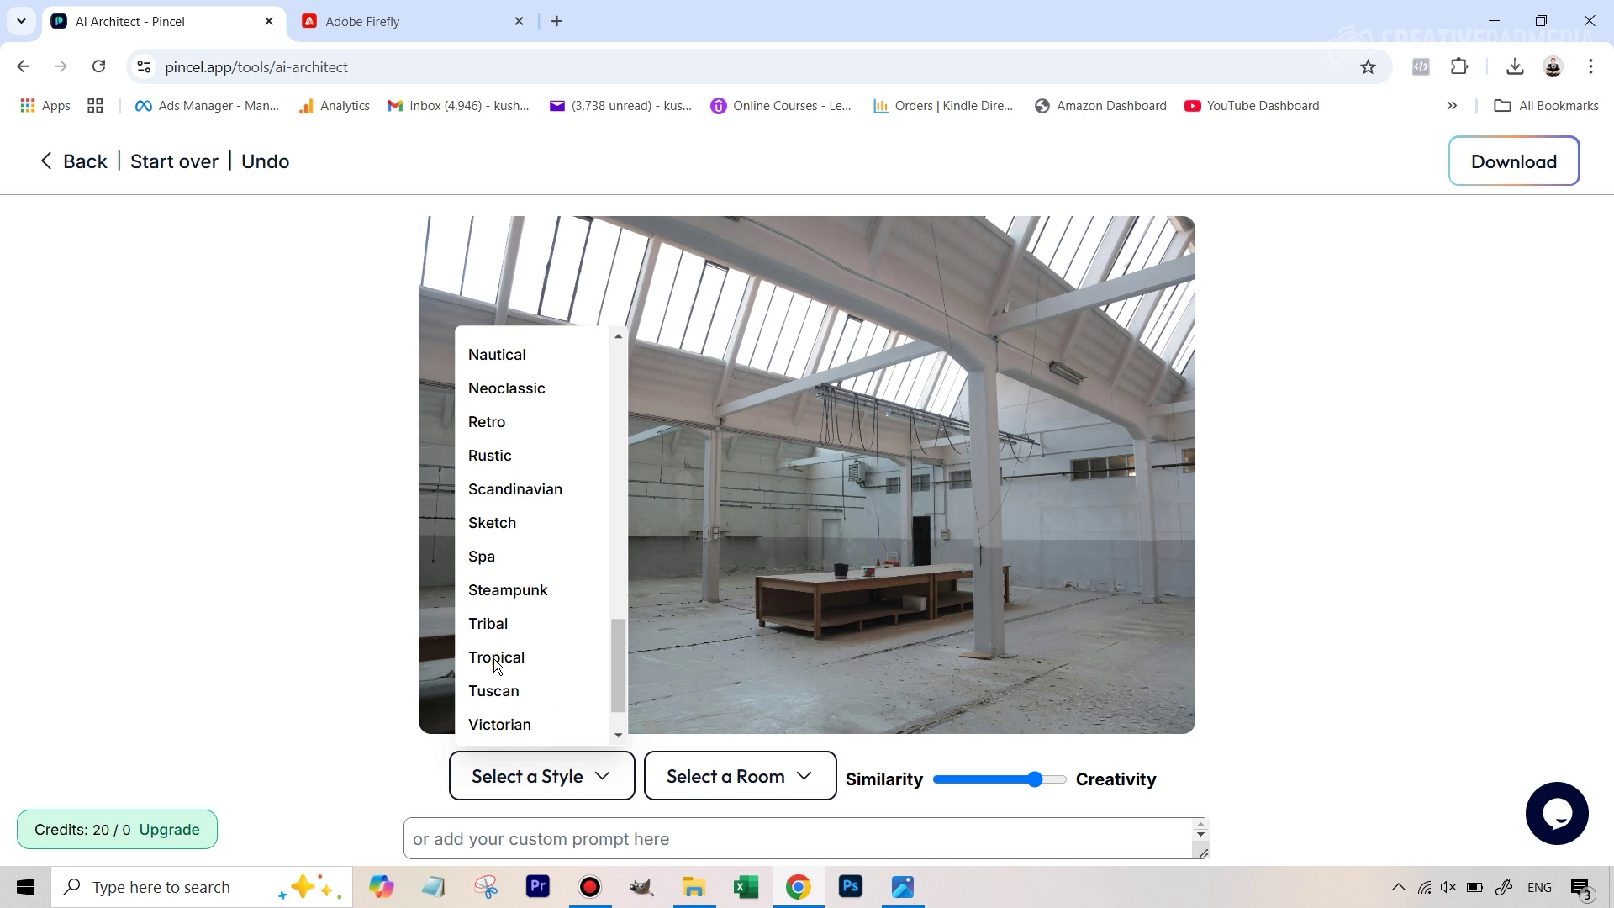
left_click(502, 658)
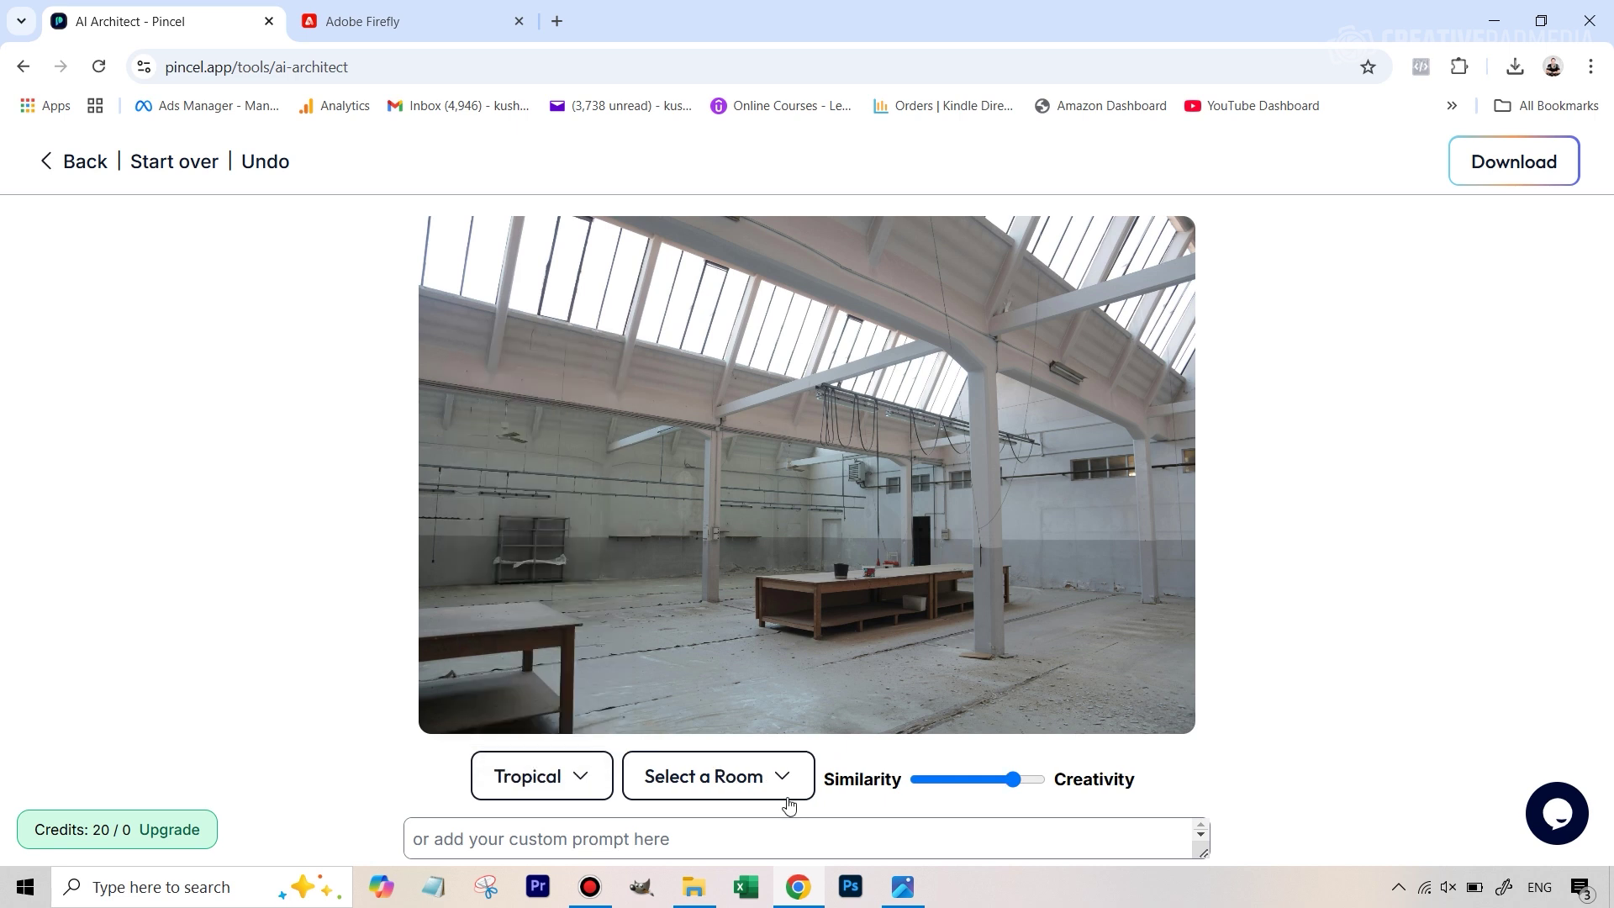
- Choose Coffee Shop as the room type for the industrial hall photo
left_click(721, 780)
scroll(740, 416, "down", 1)
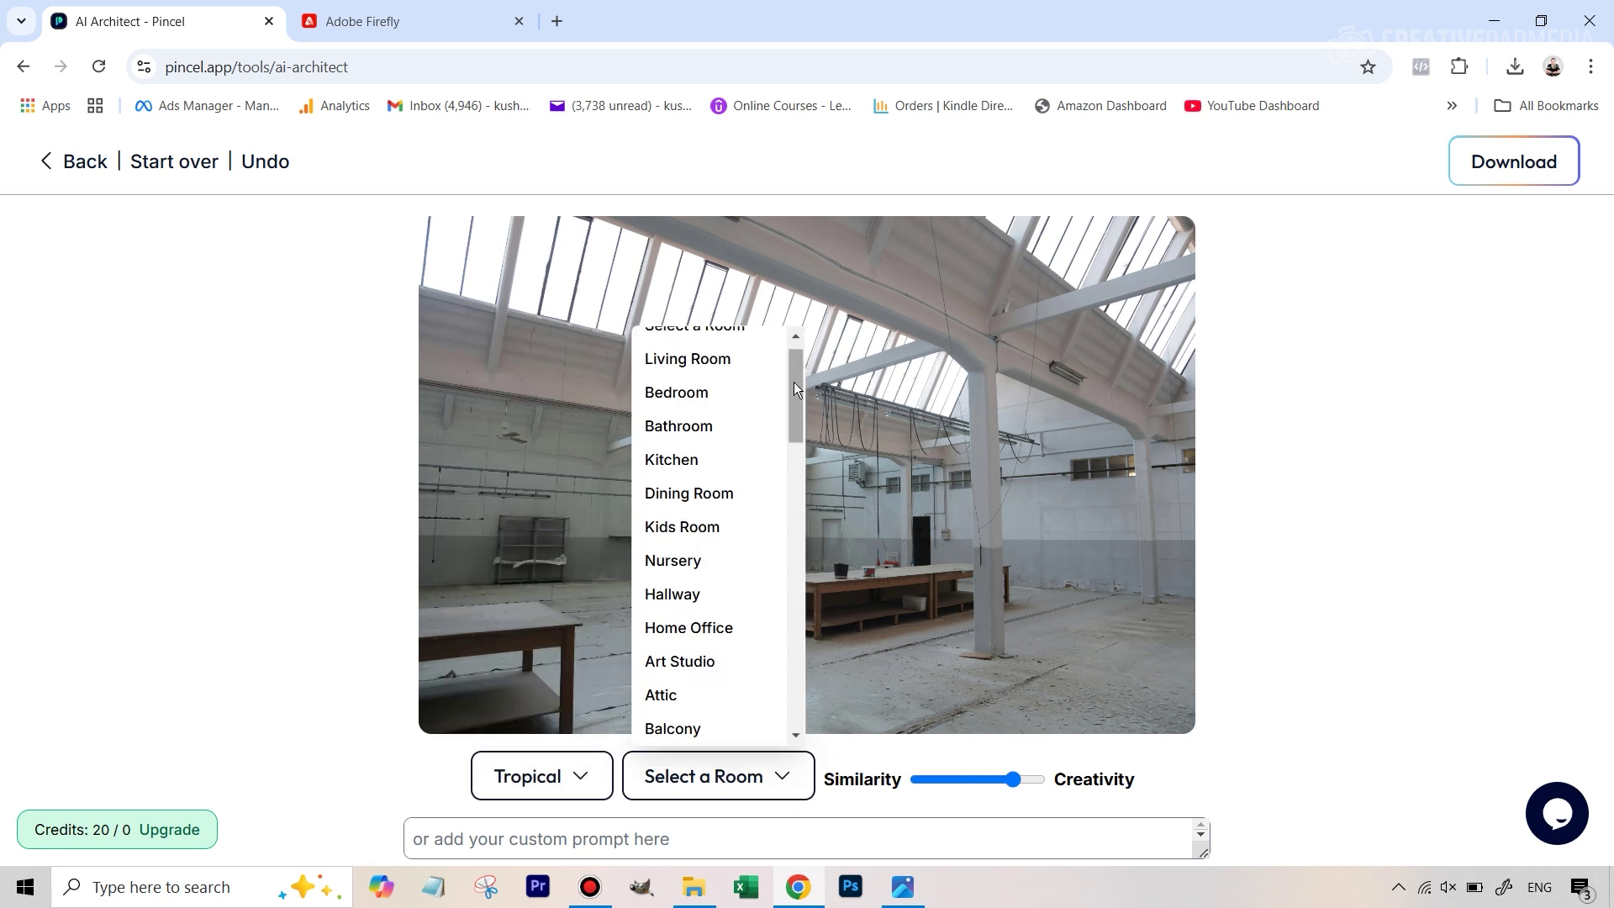
left_click_drag(794, 381, 794, 447)
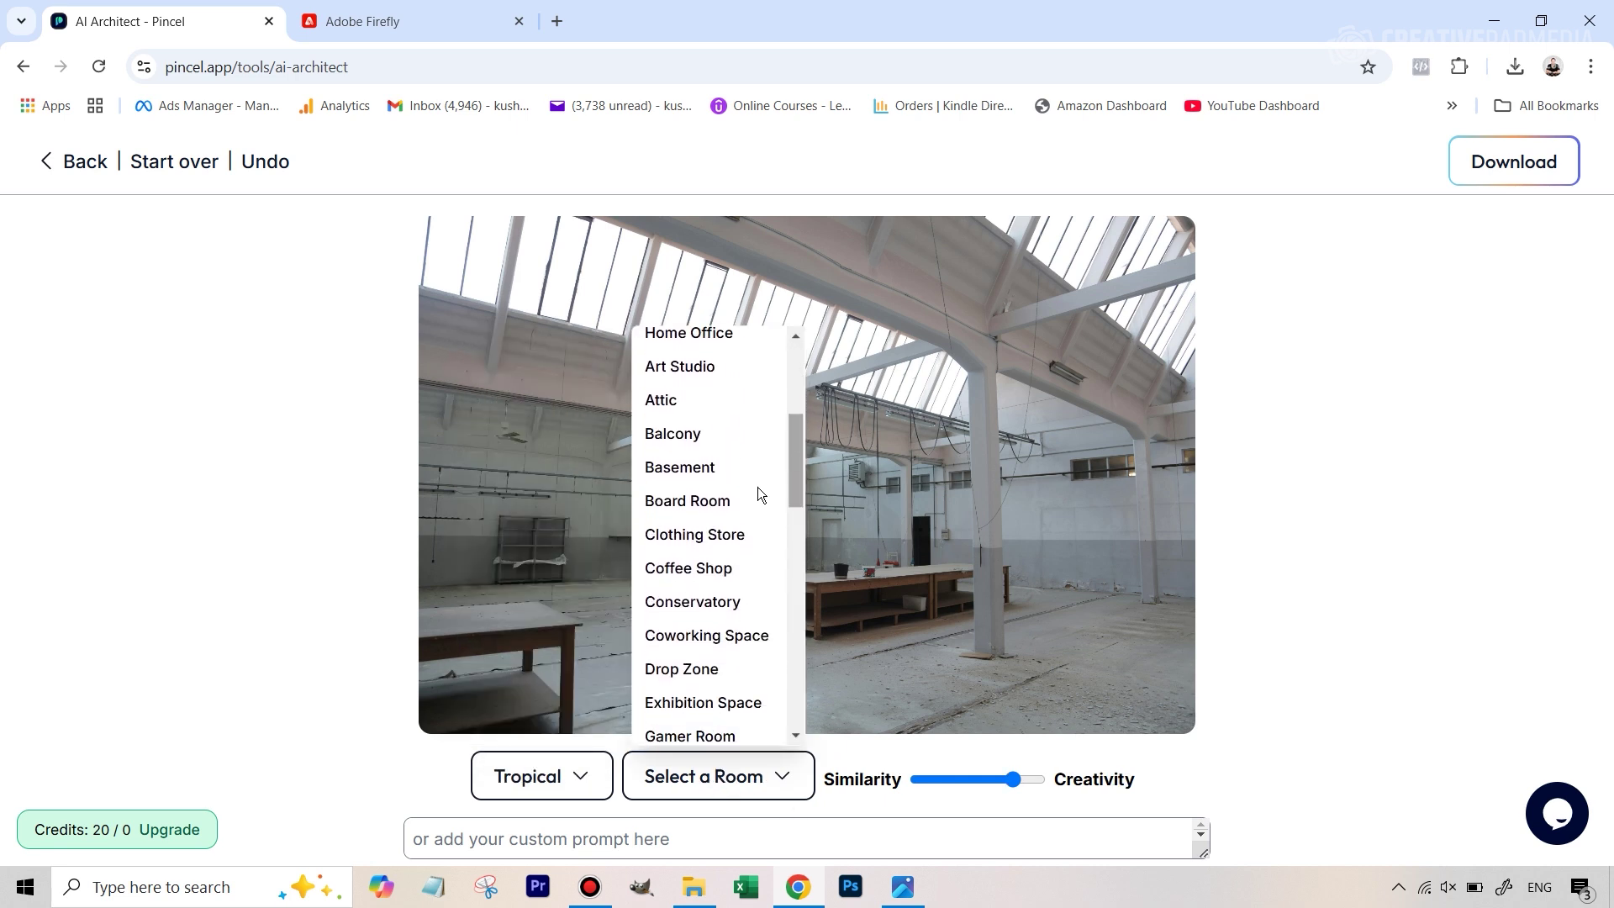
left_click(678, 572)
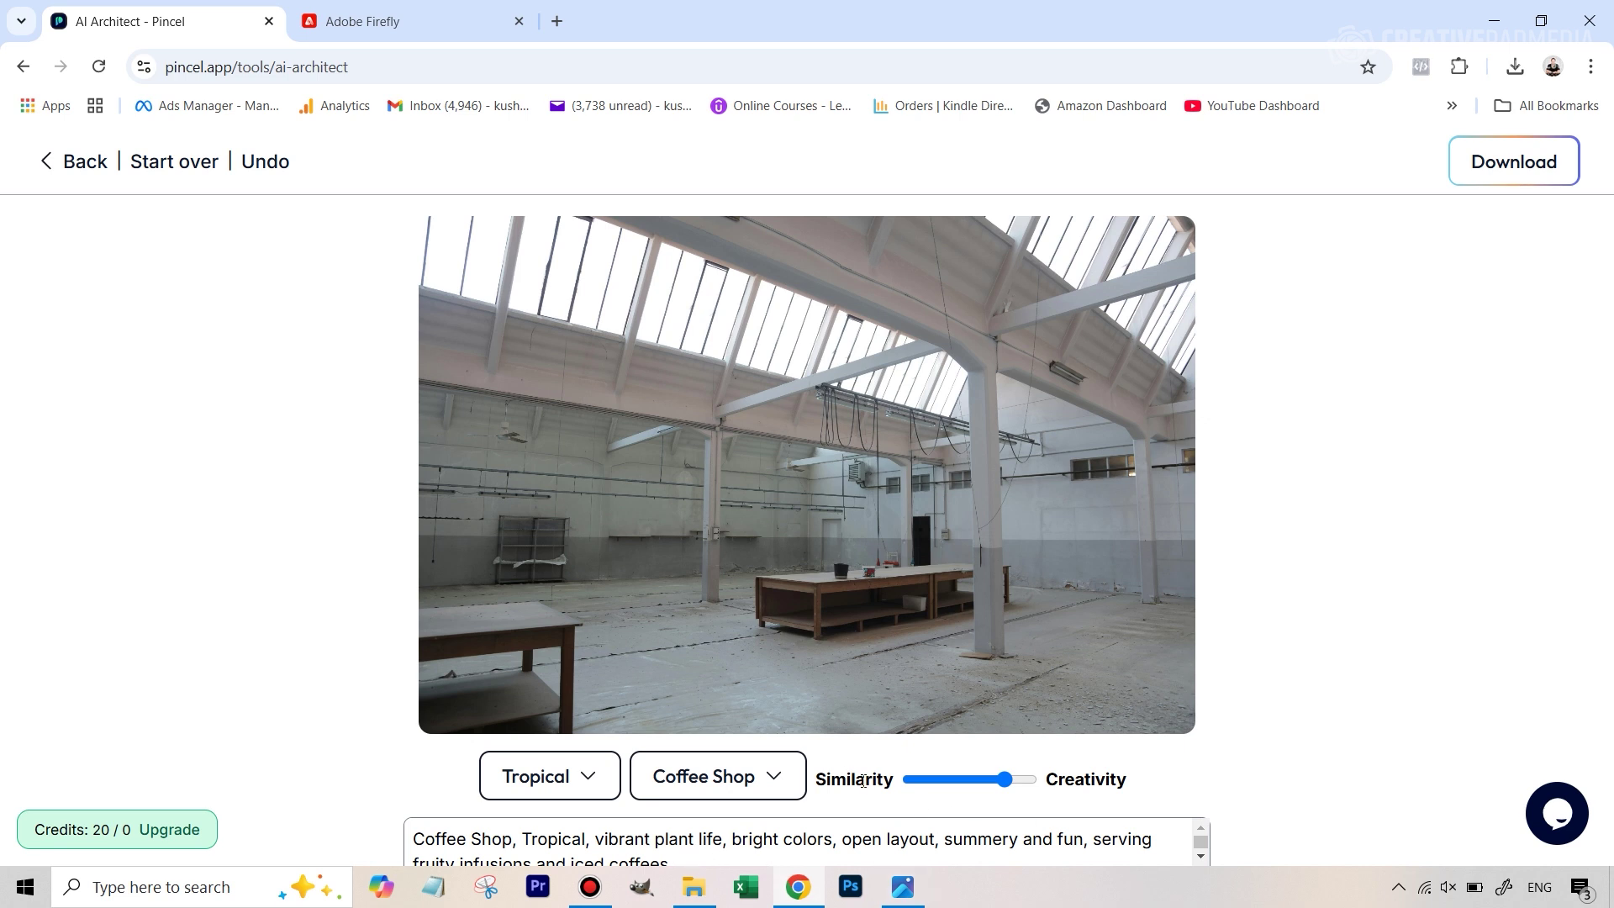
- Try the balance between similarity and creativity at full creativity and at full similarity
mouse_move(906, 783)
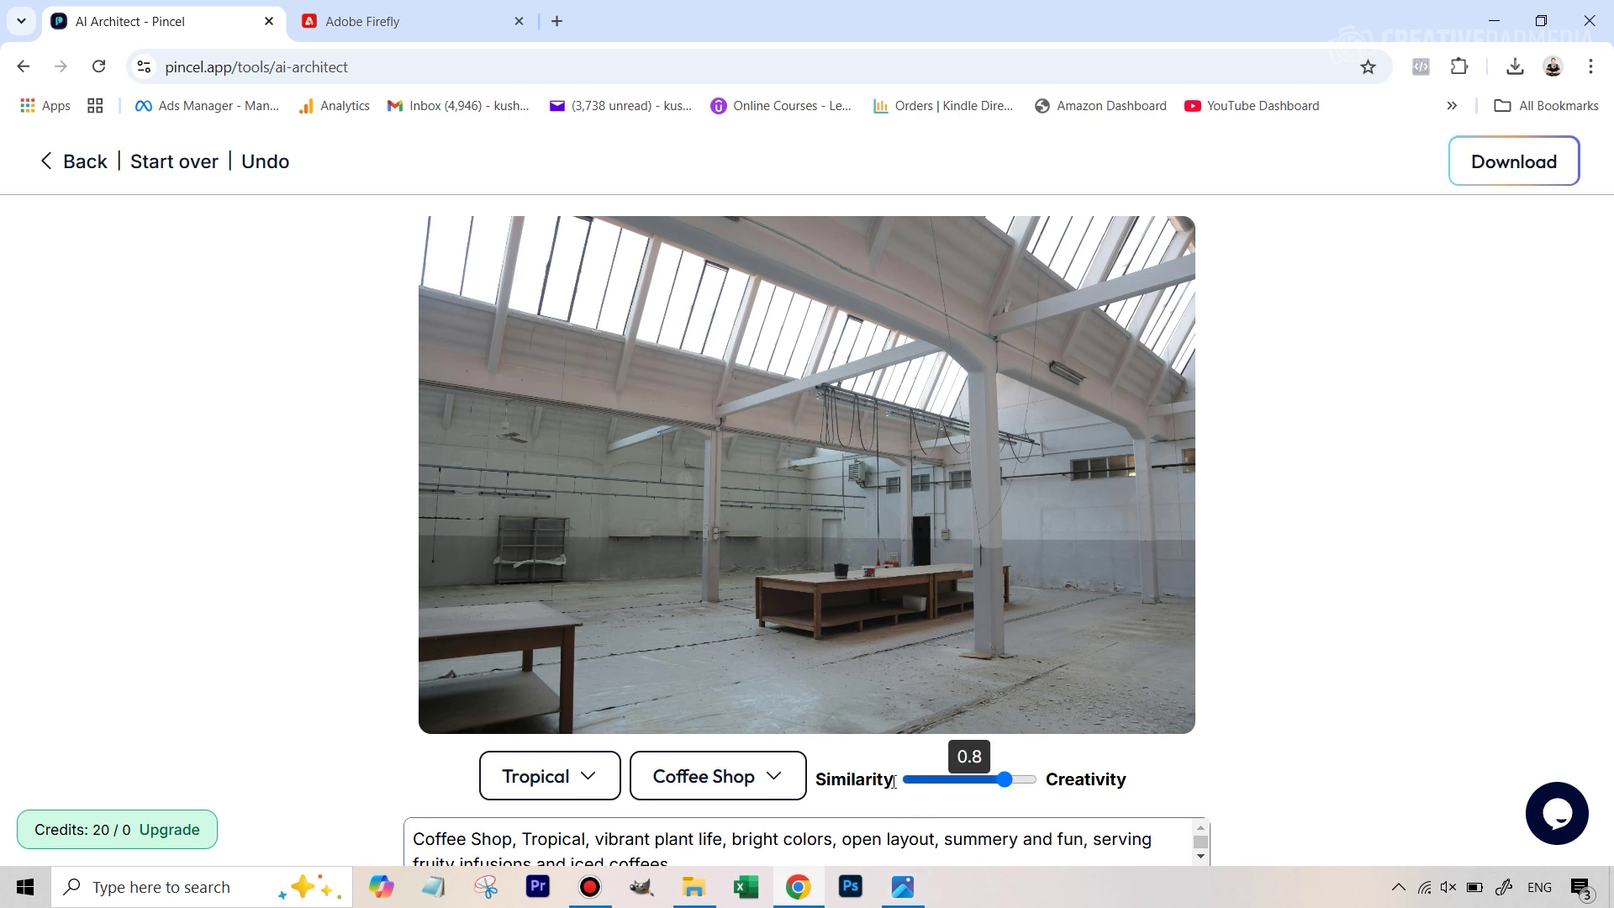
left_click(1005, 786)
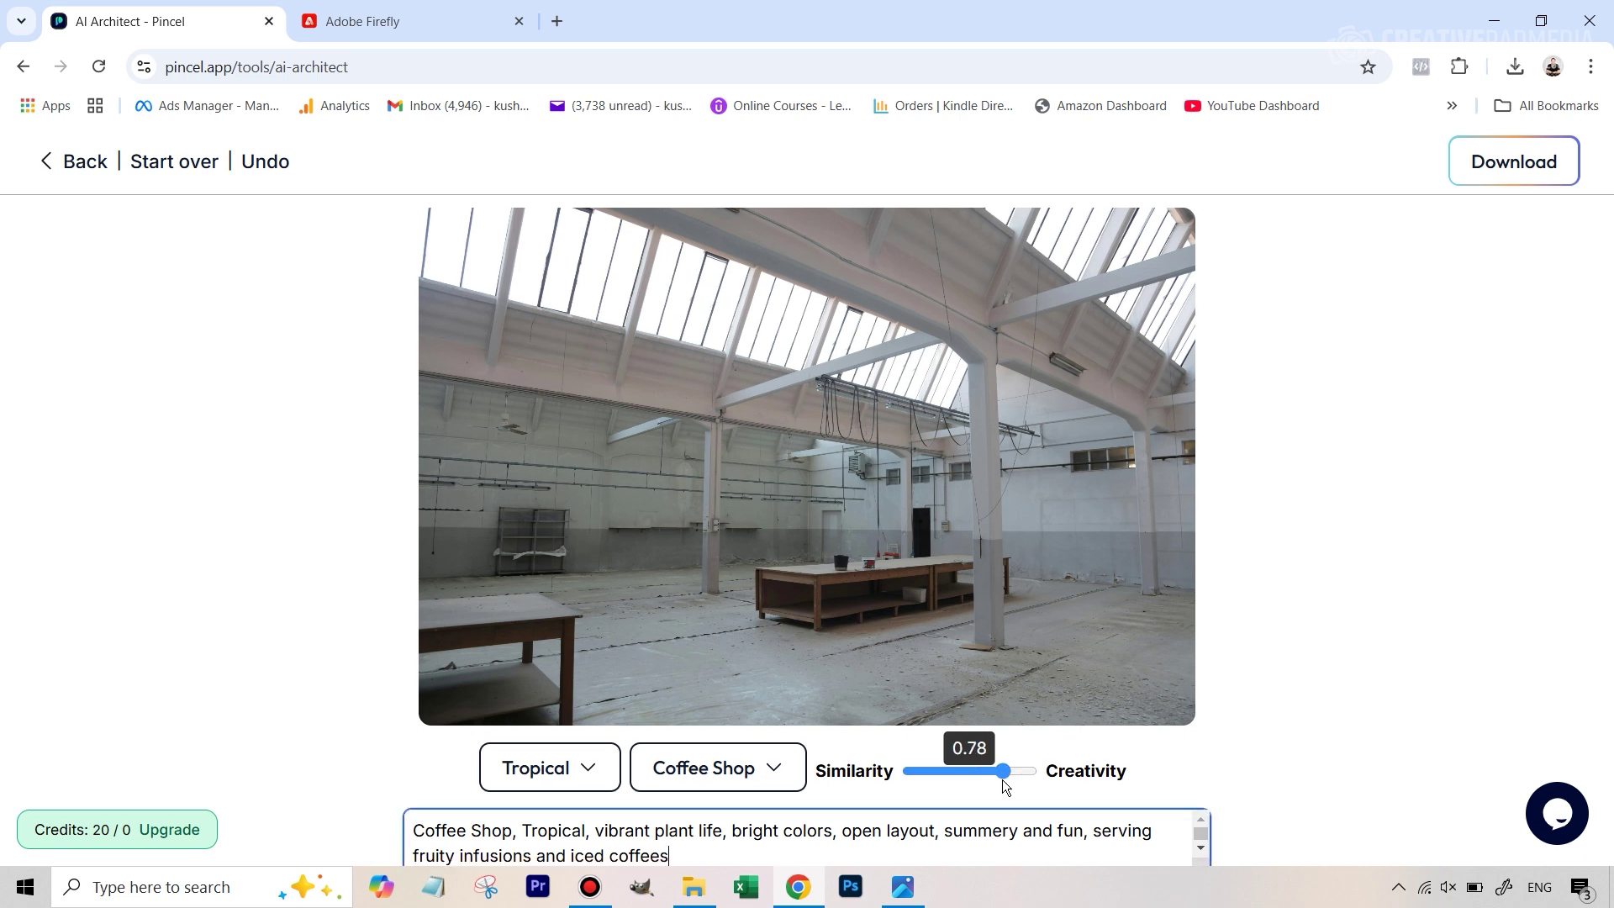
left_click_drag(1006, 786, 1036, 771)
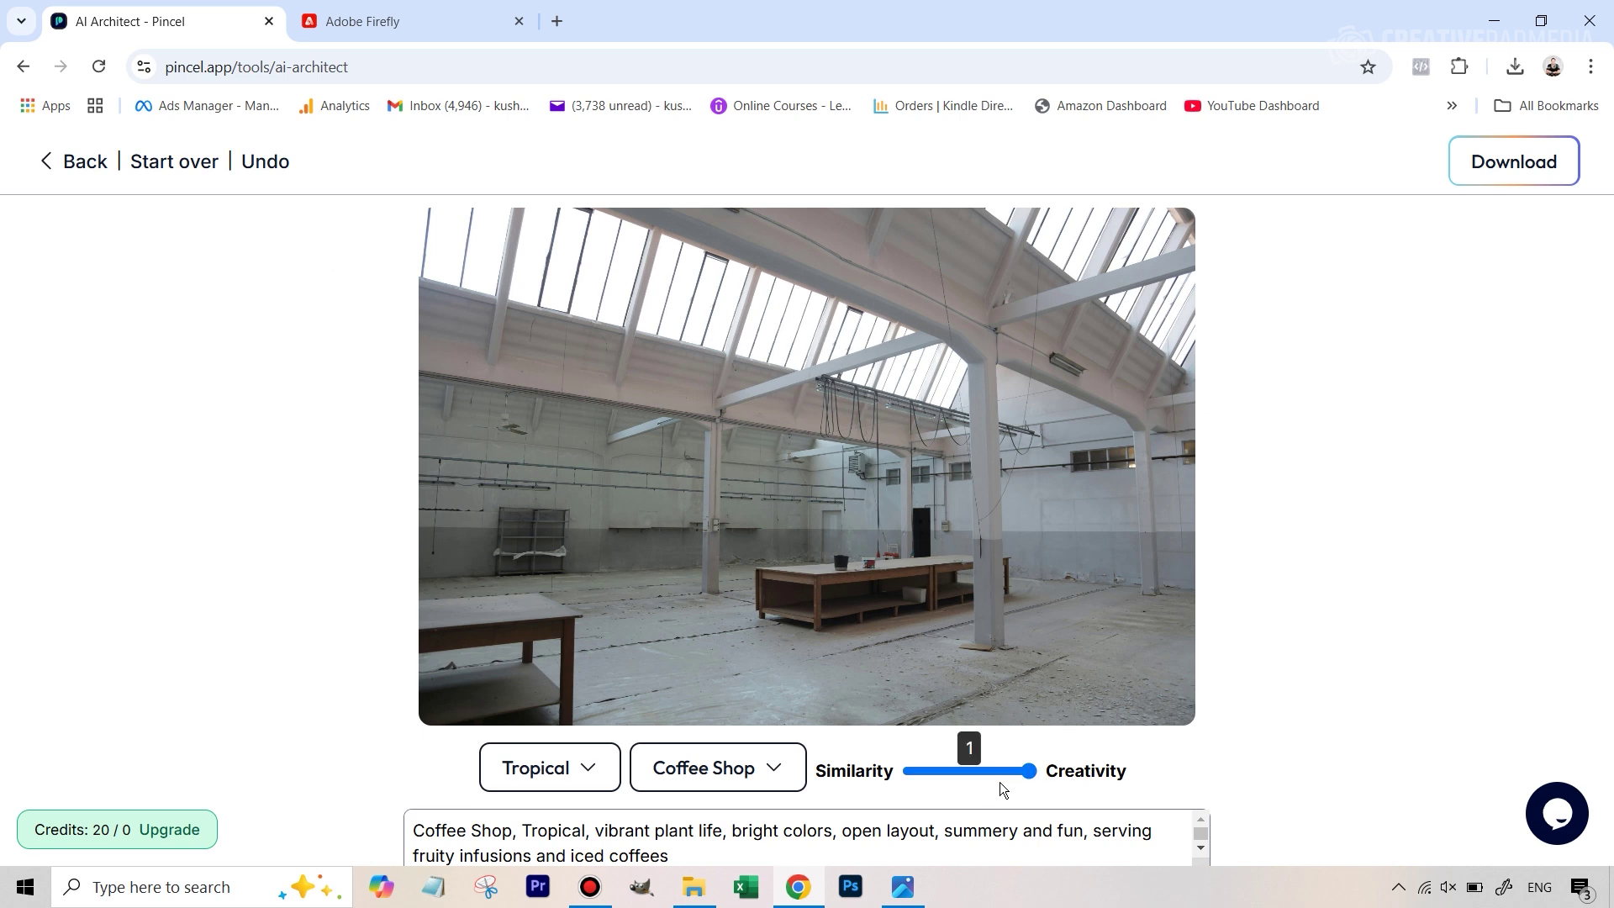
left_click_drag(1027, 771, 915, 771)
mouse_move(914, 774)
mouse_move(914, 774)
left_mouse_down()
mouse_move(1024, 778)
mouse_move(909, 774)
left_mouse_up()
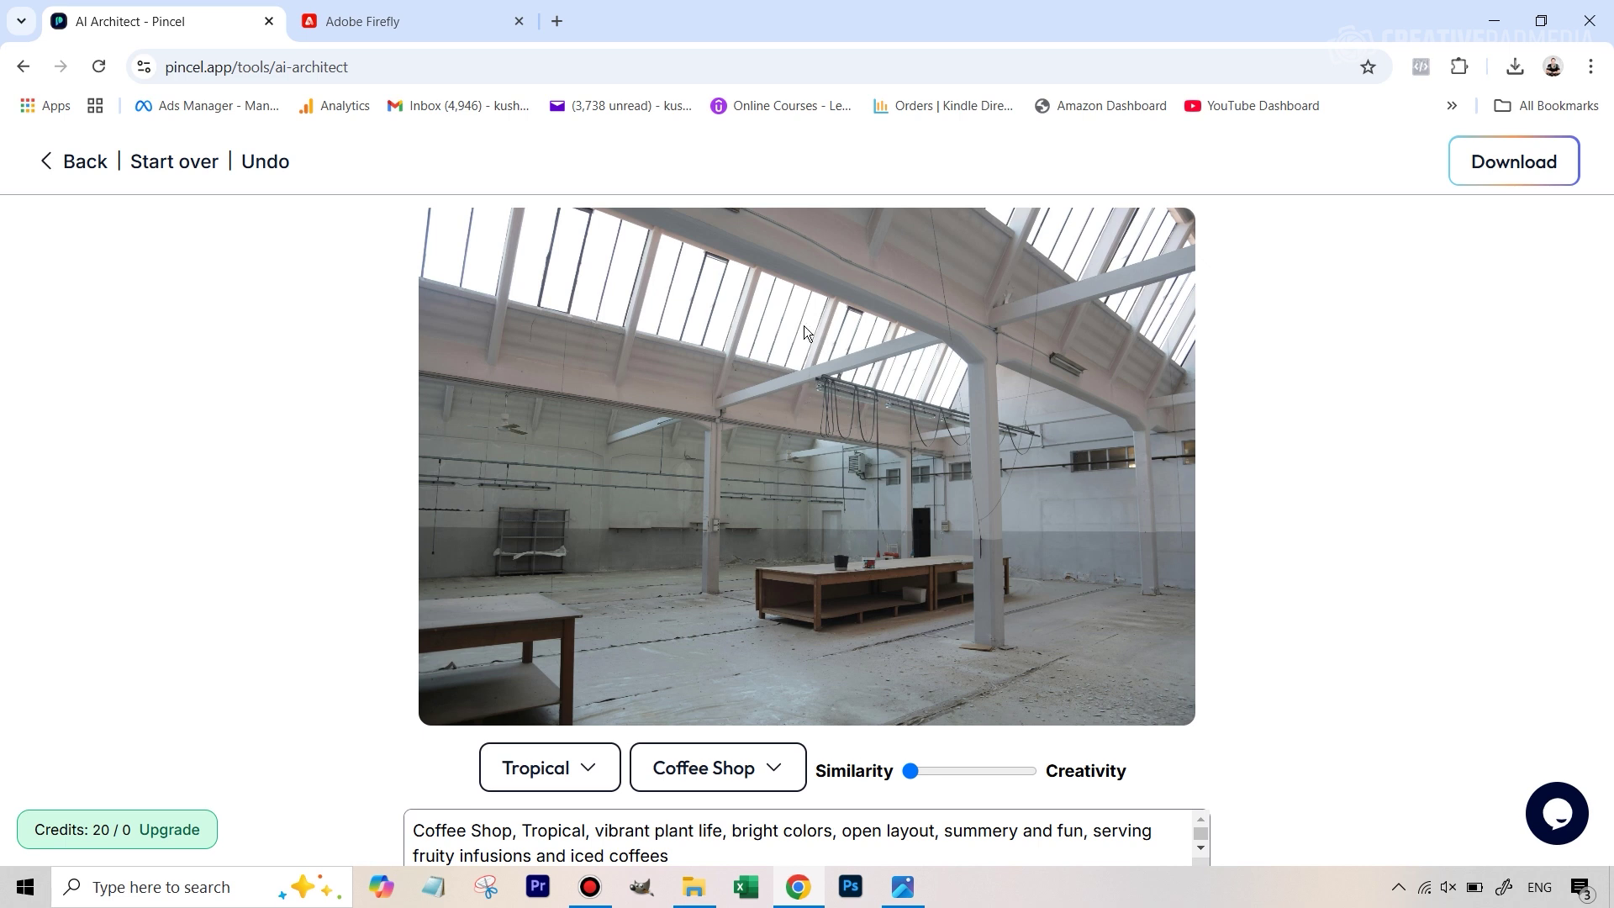
left_click_drag(911, 770, 1031, 770)
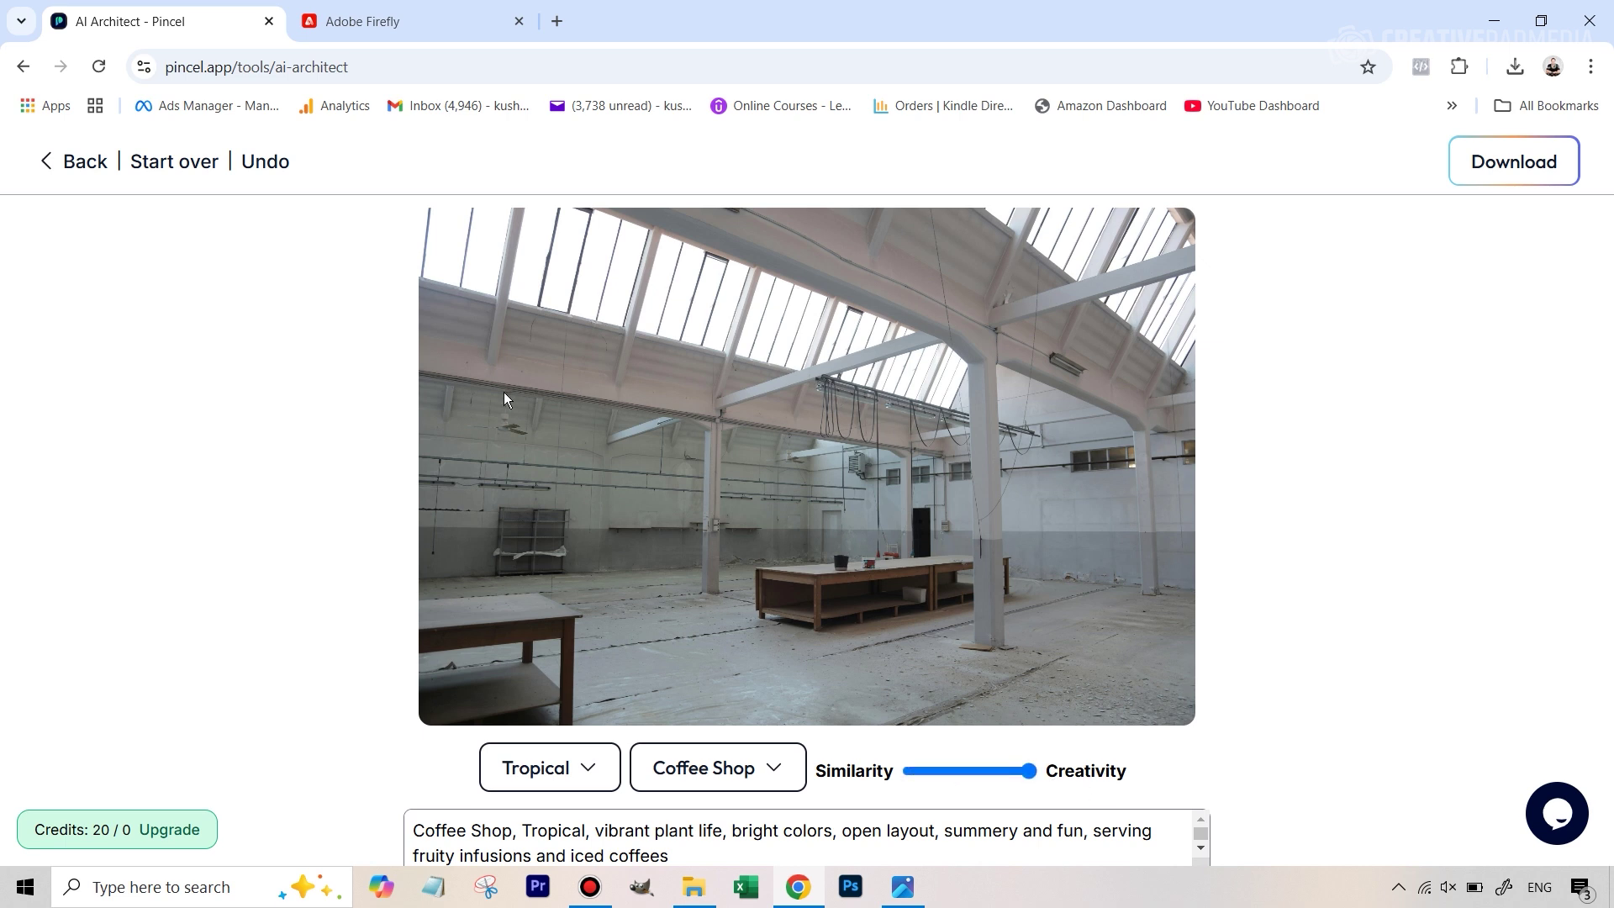
- Set the balance moderately towards creativity, below its maximum, and generate the tropical coffee shop redesign
left_click_drag(1027, 772, 987, 778)
key("ctrl+minus")
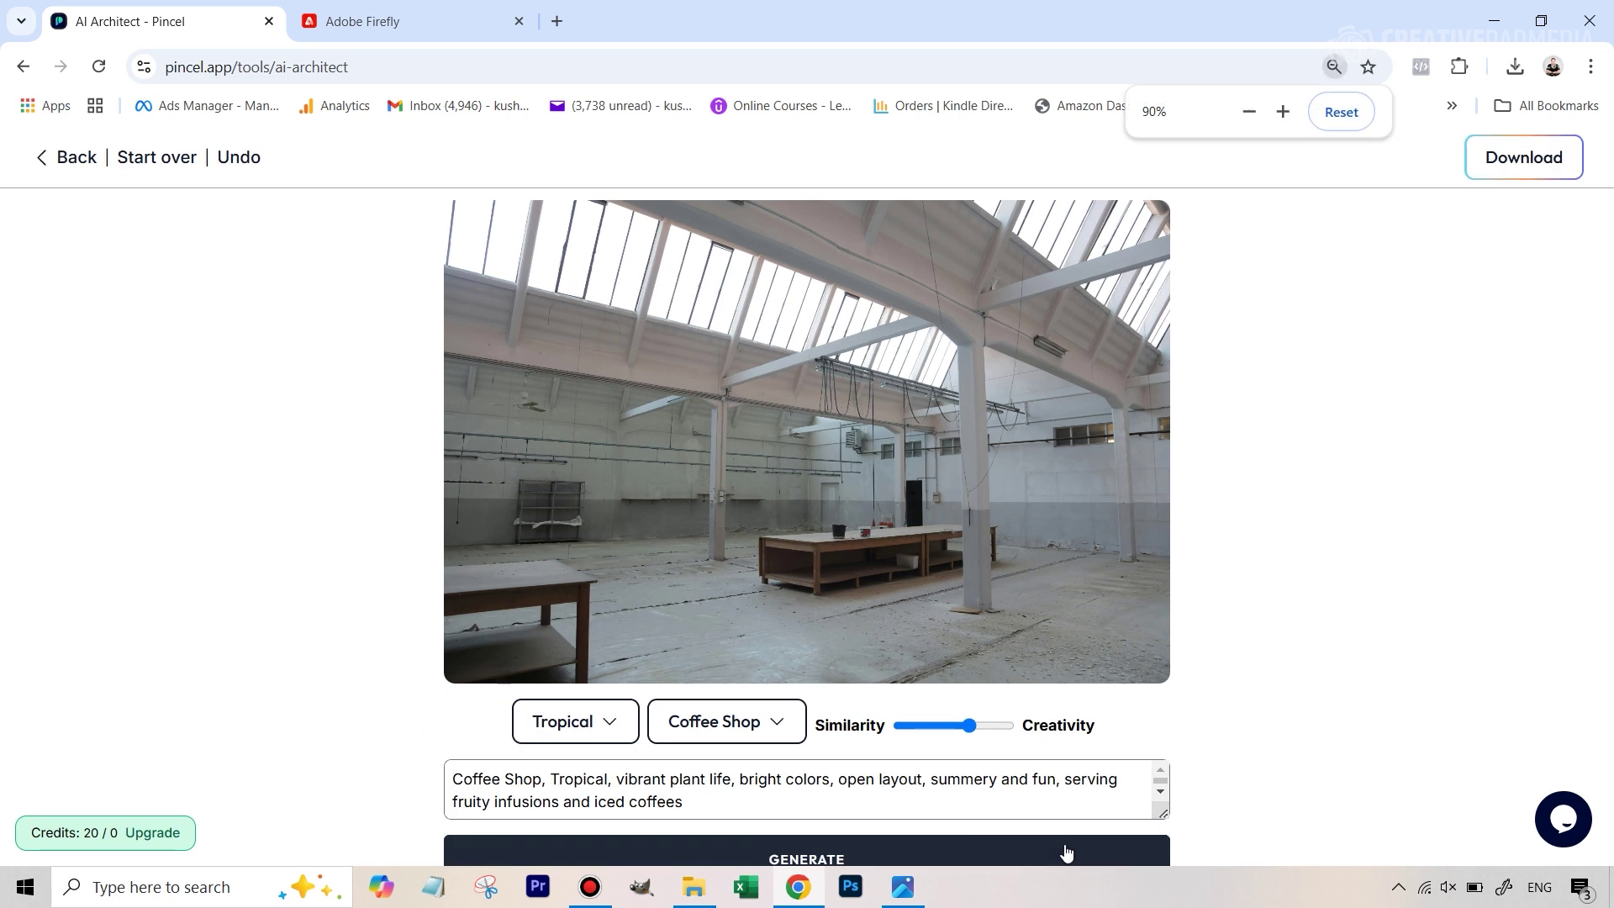
key("ctrl+minus")
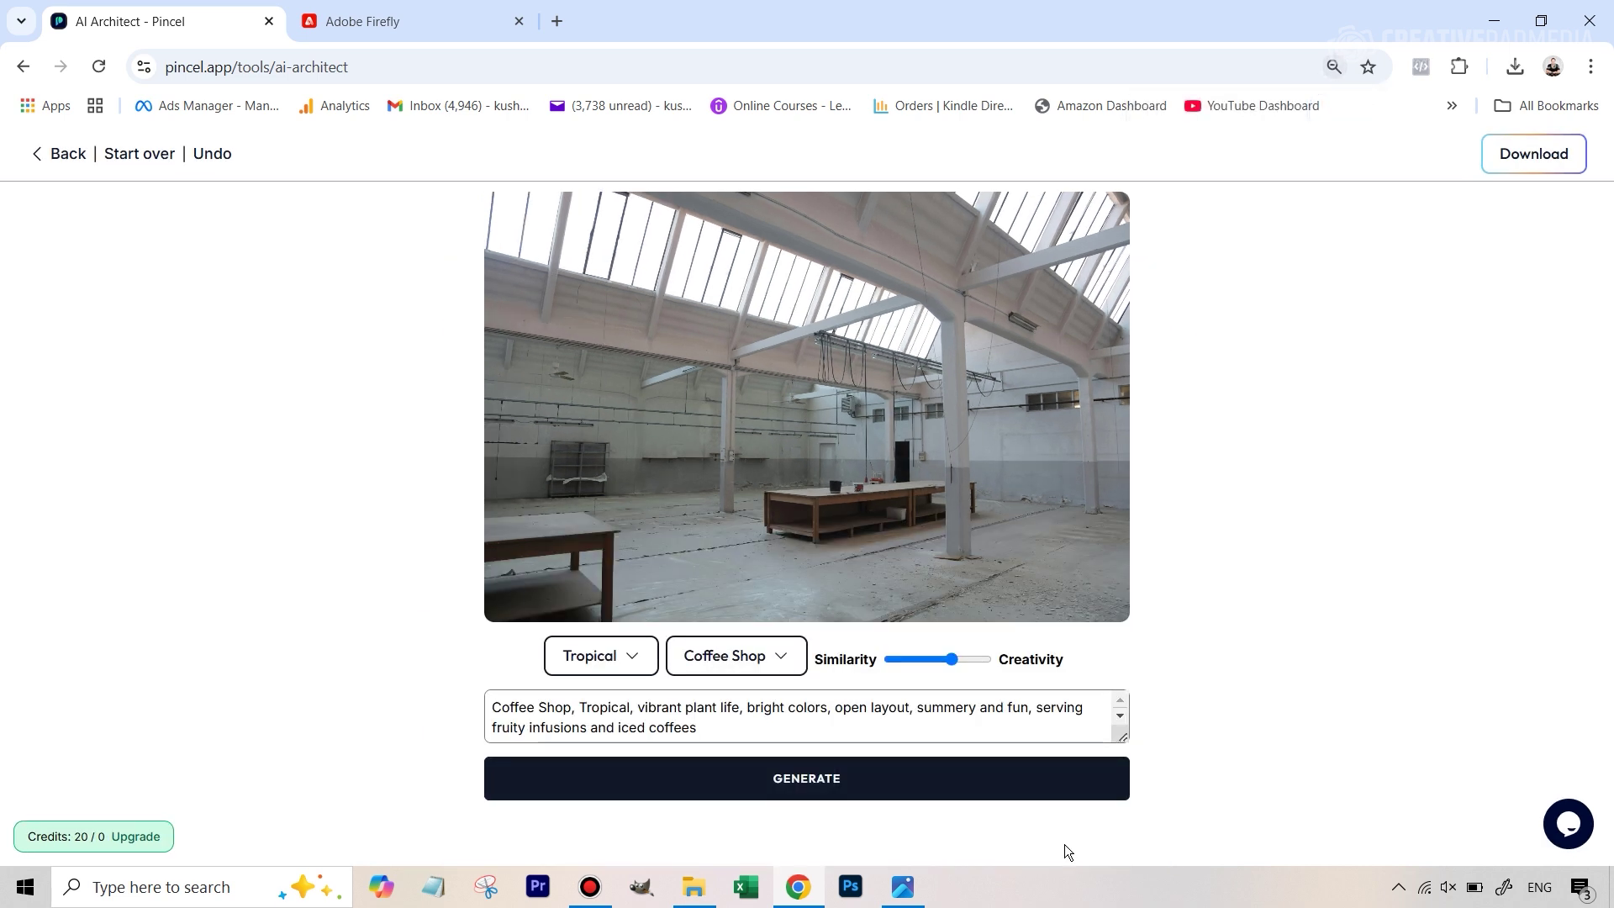
left_click(792, 788)
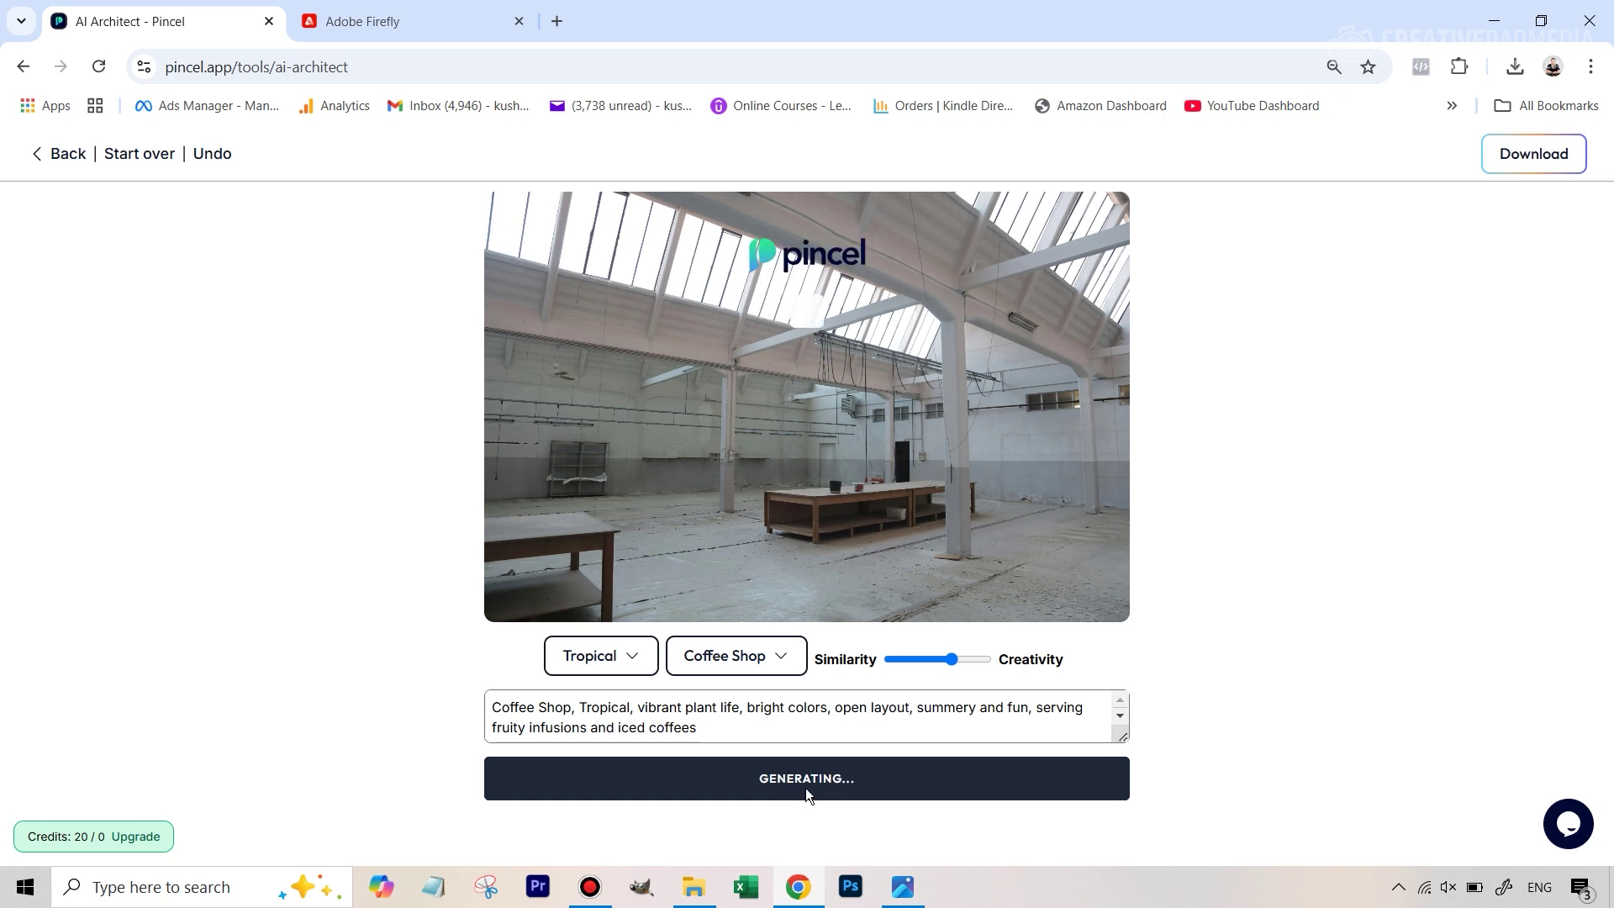
key("ctrl+plus")
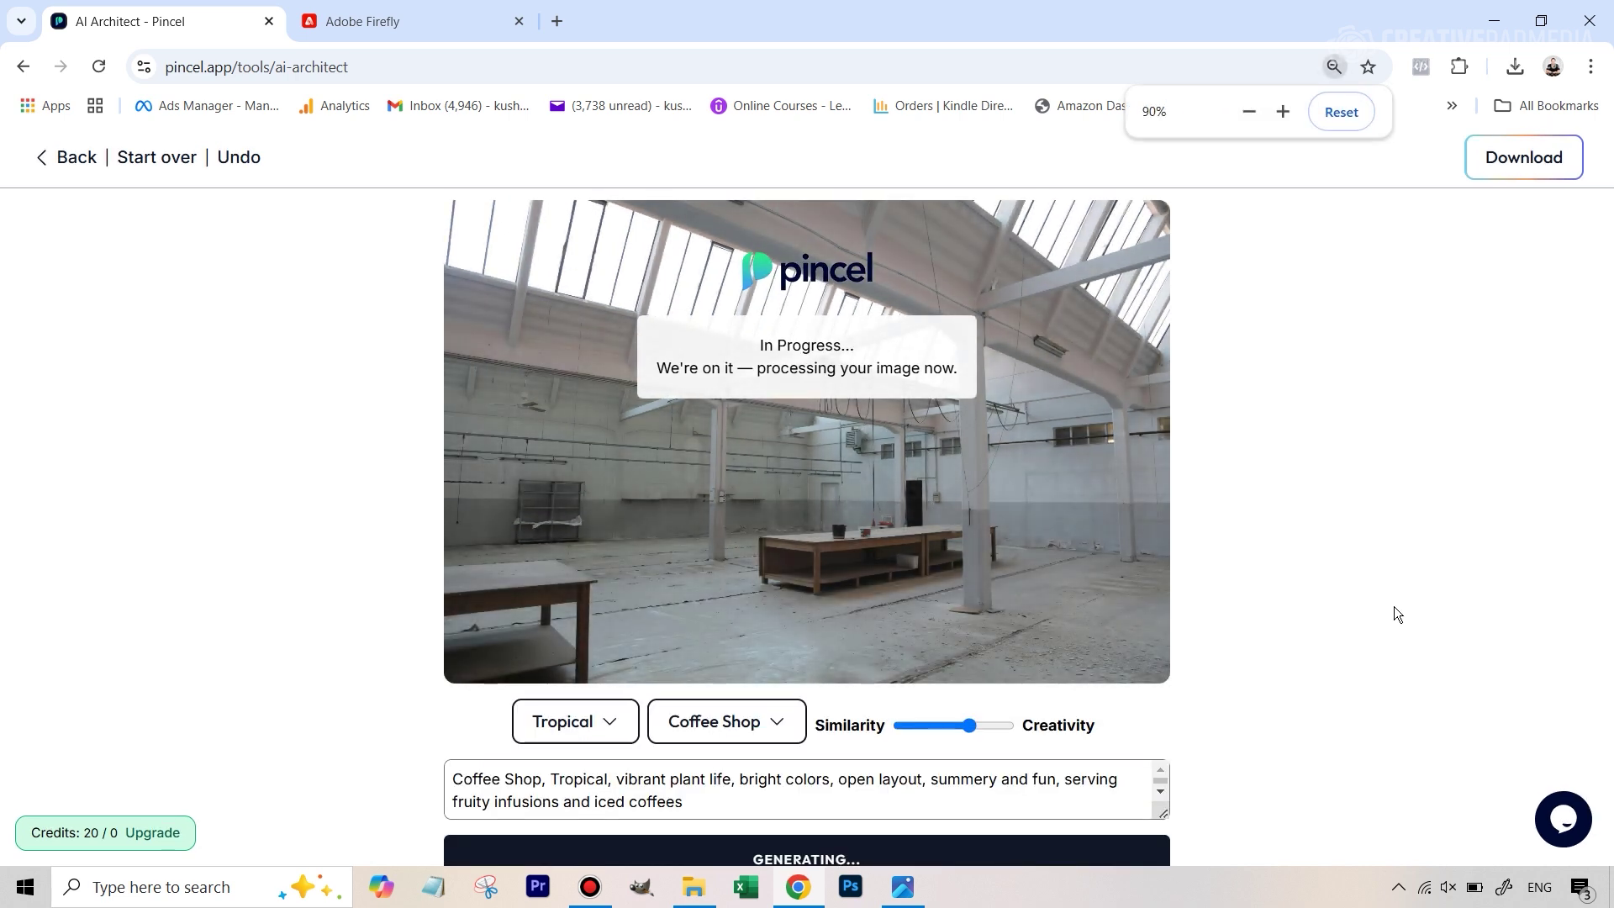
key("ctrl+plus")
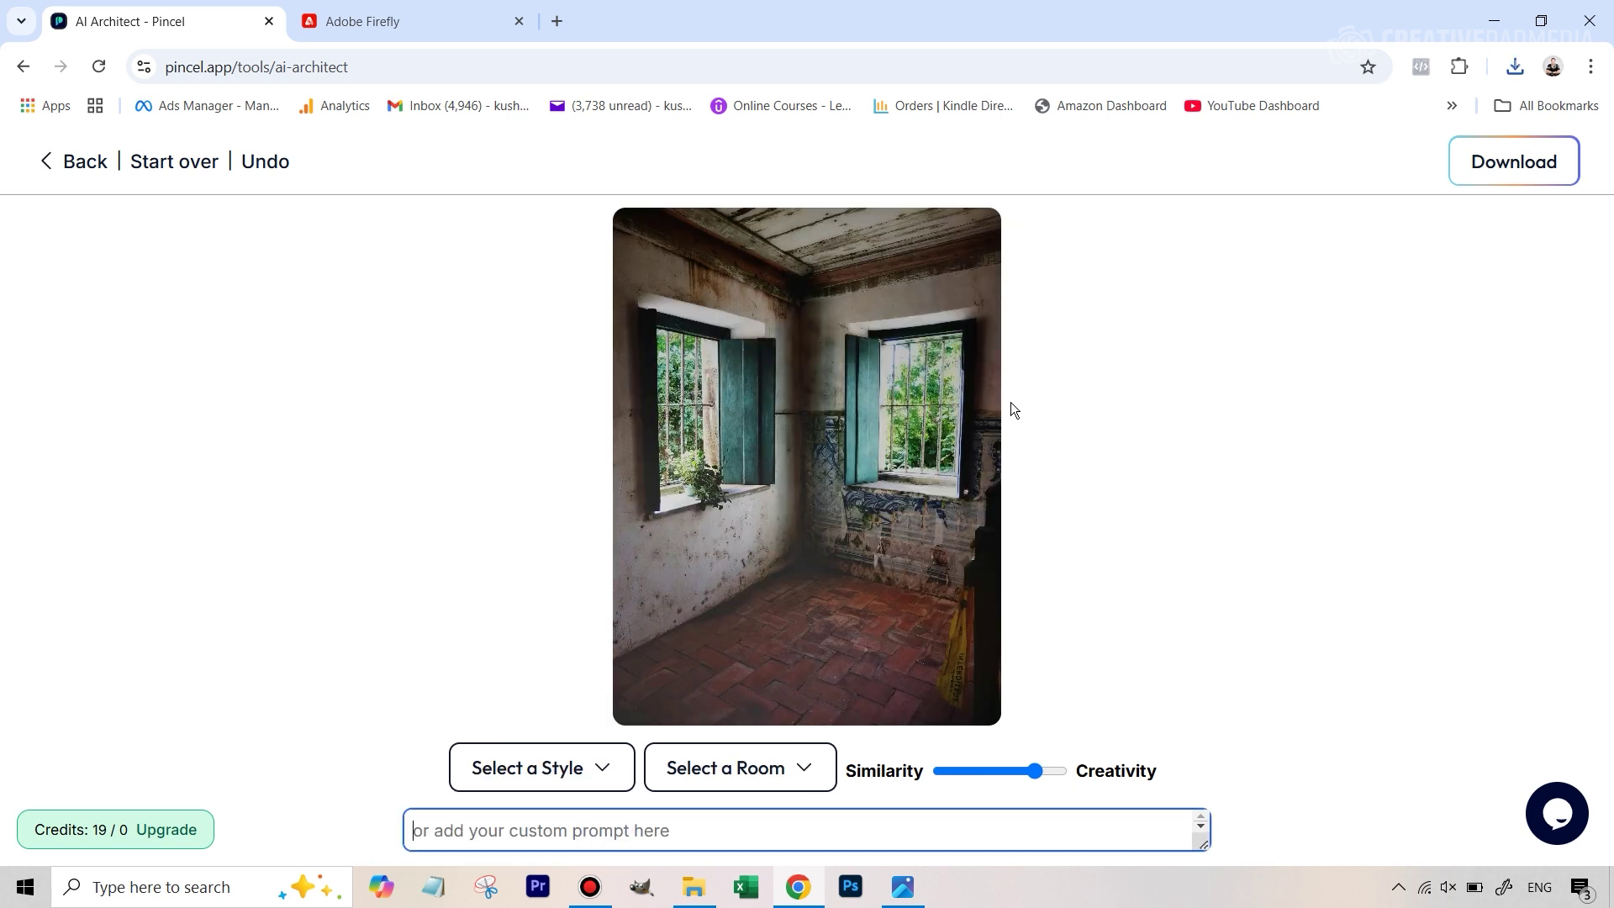
- Choose Gamer Room as the redesign style for the old room with two shuttered windows
left_click(533, 769)
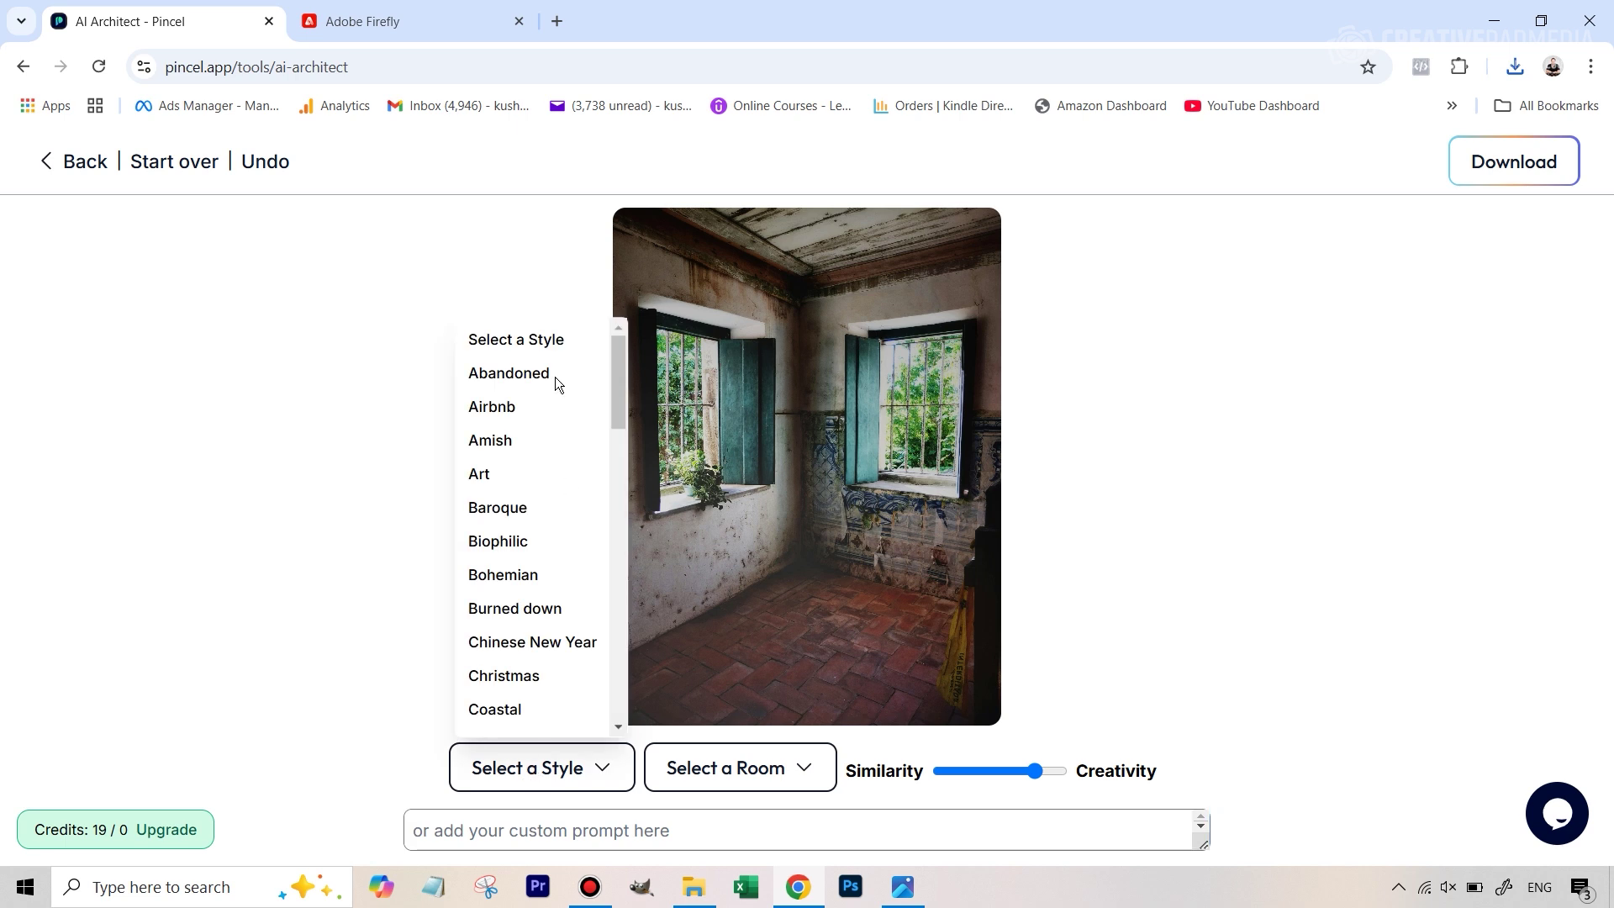
scroll(511, 437, "down", 8)
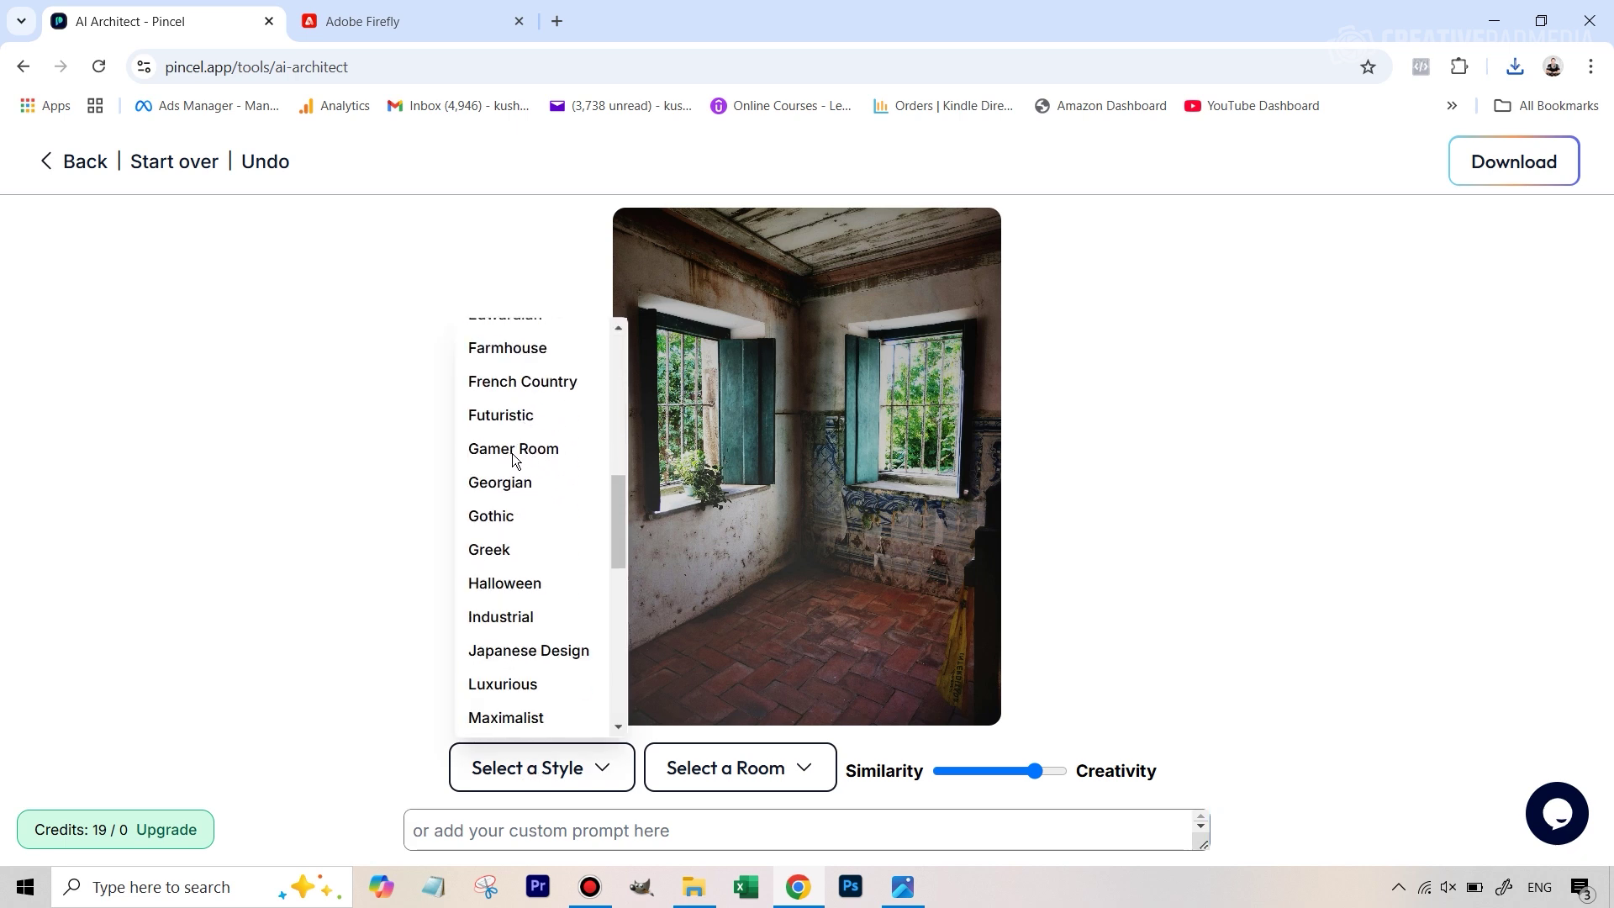
left_click(511, 451)
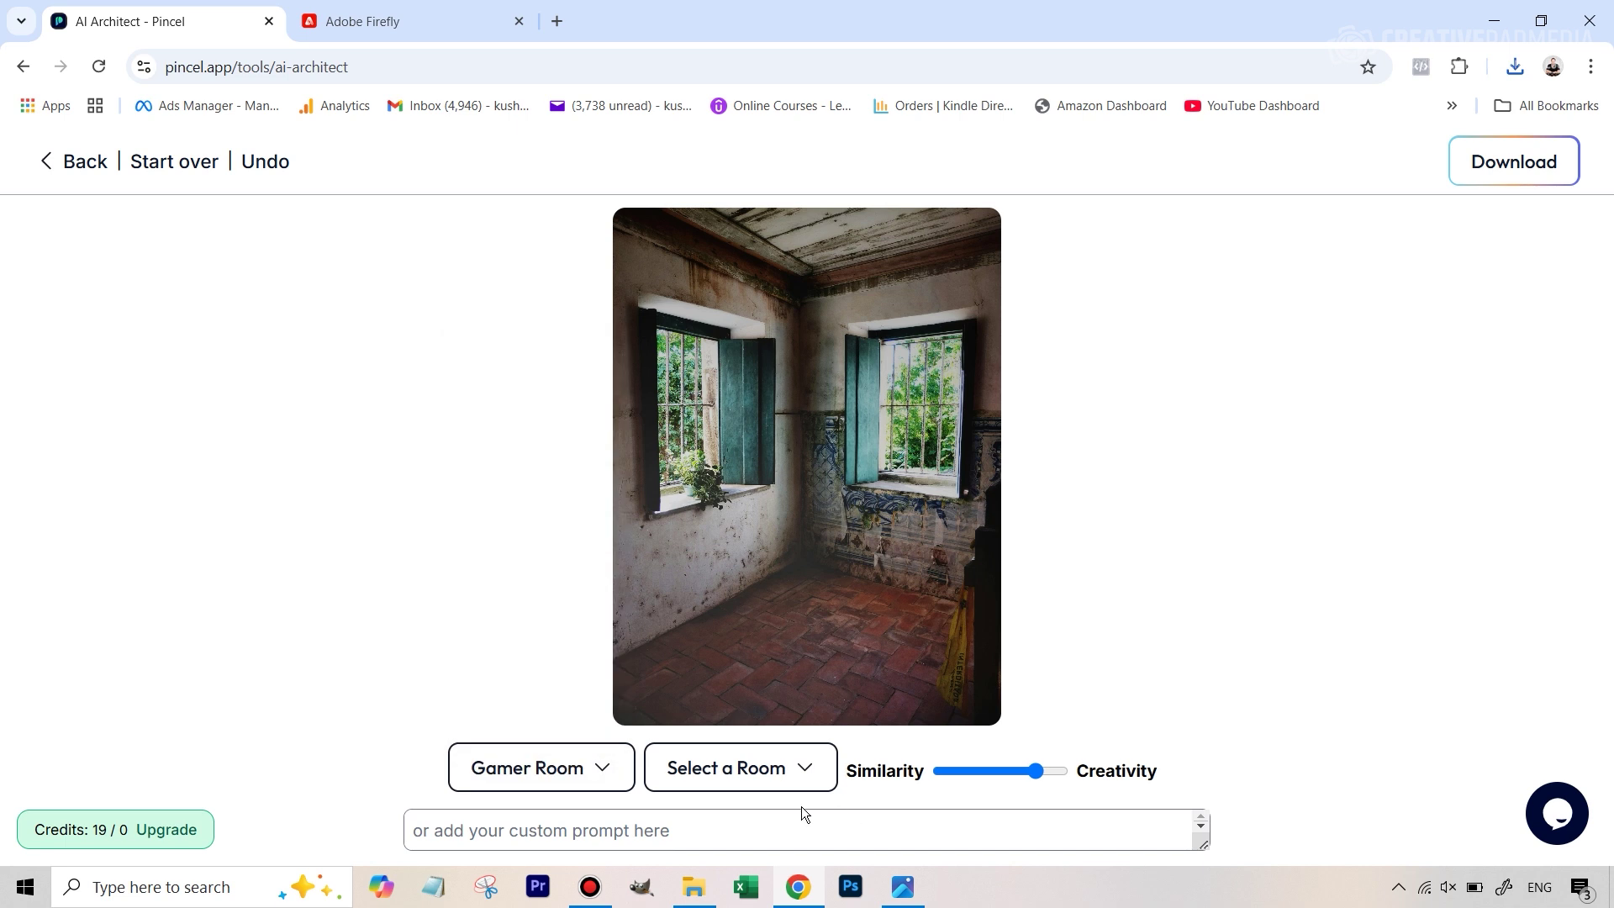
- Choose Bedroom as the room type for the photo with the shuttered windows
left_click(755, 779)
scroll(772, 586, "down", 1)
scroll(772, 581, "down", 4)
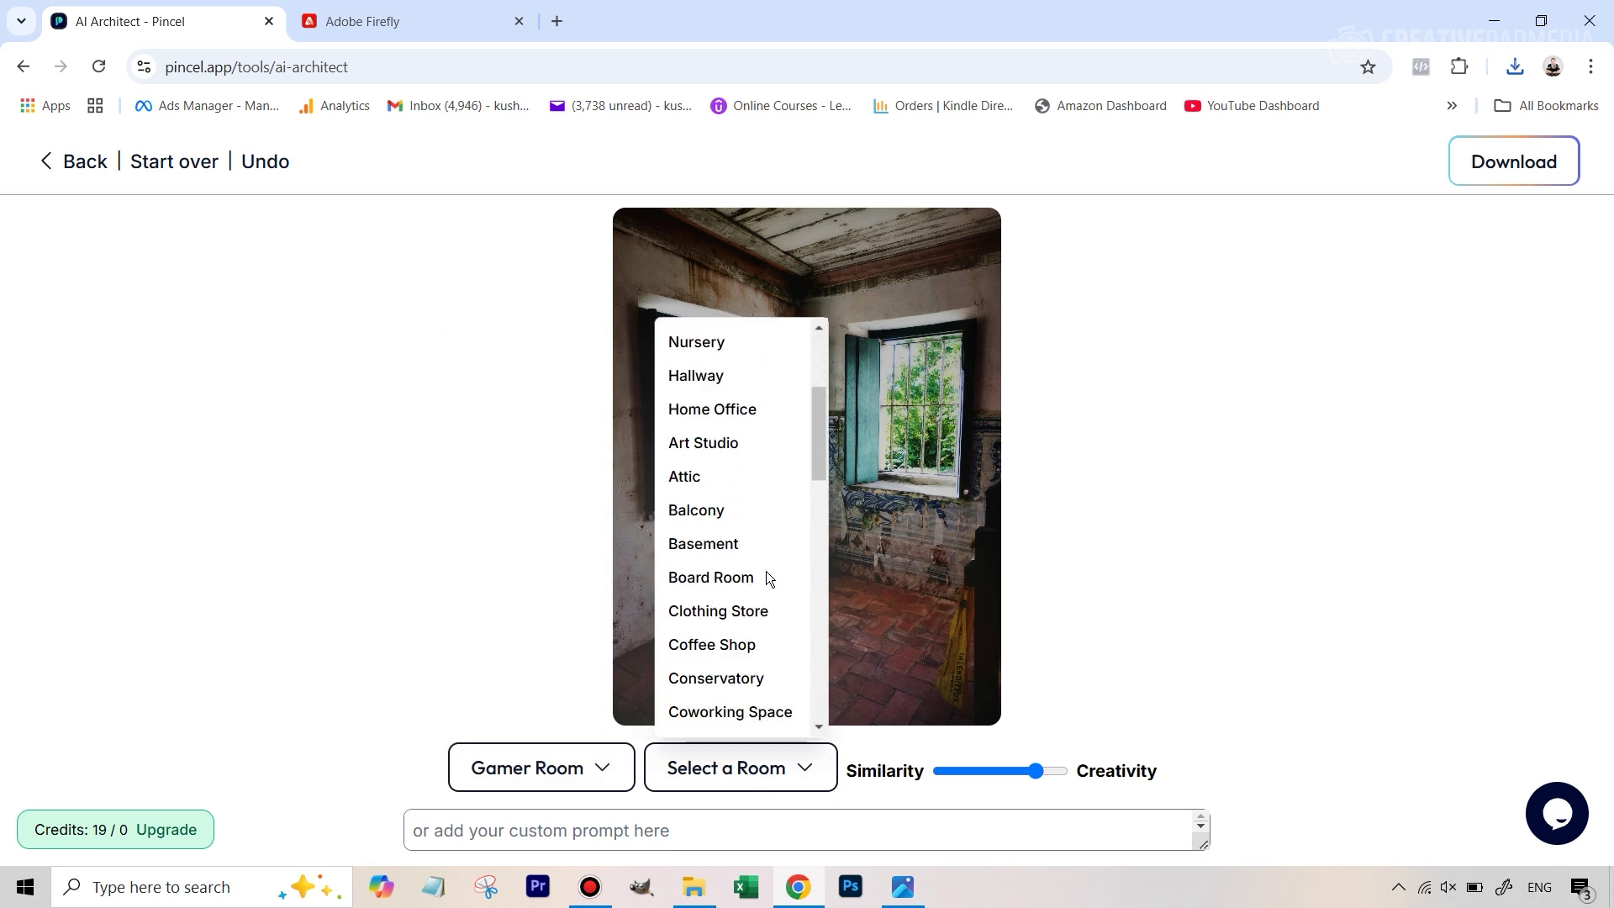
scroll(764, 574, "down", 3)
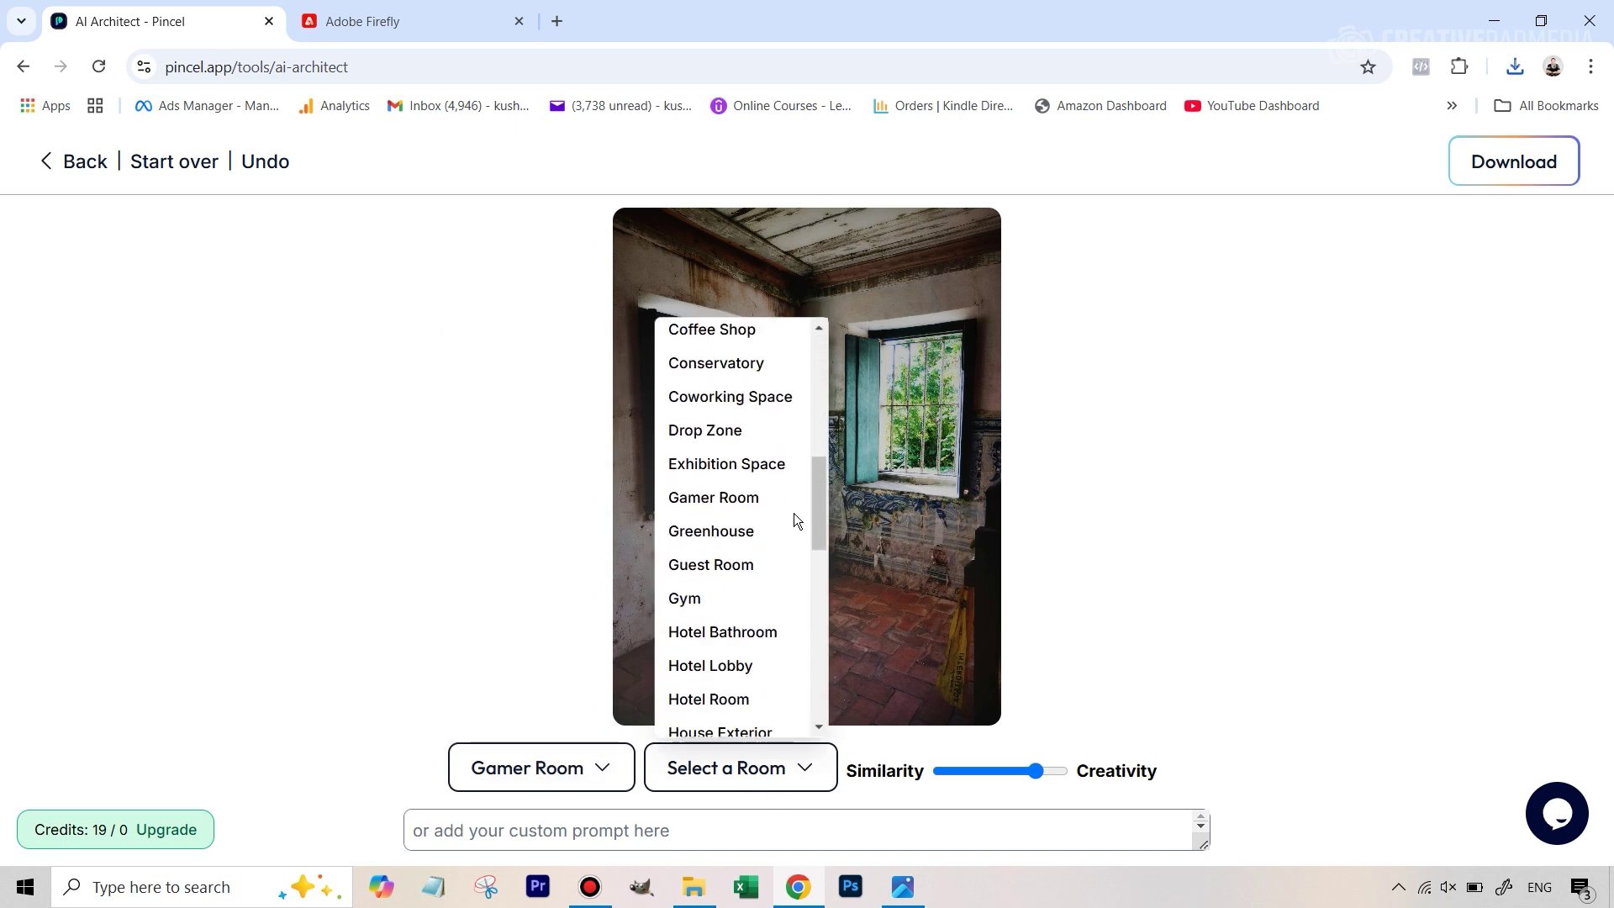
left_click_drag(810, 515, 834, 370)
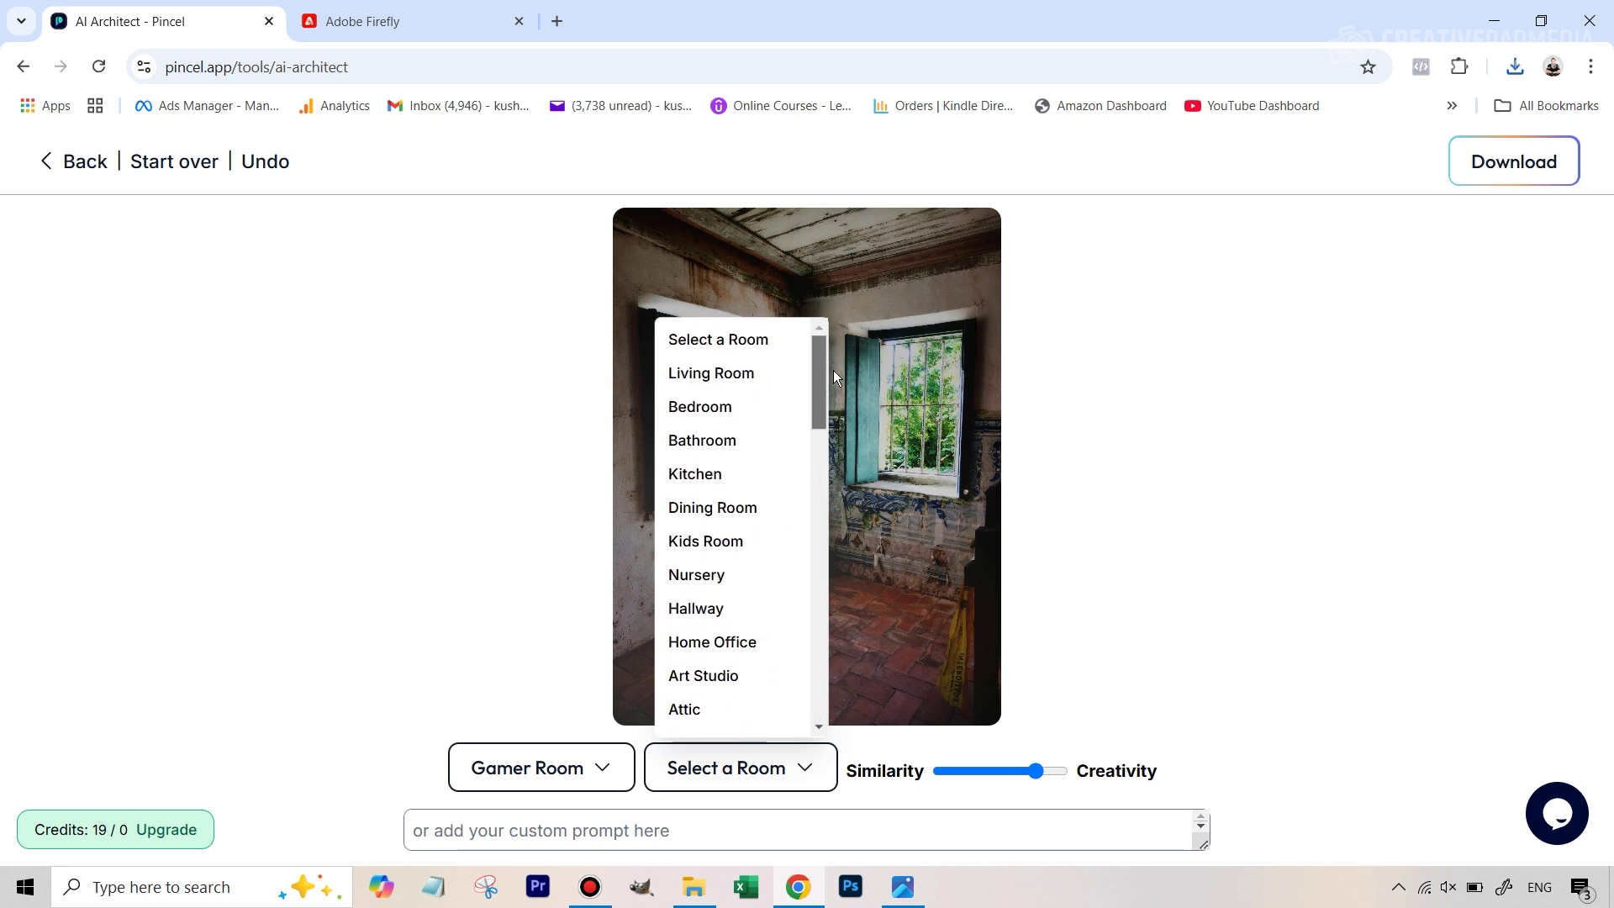
left_click(710, 414)
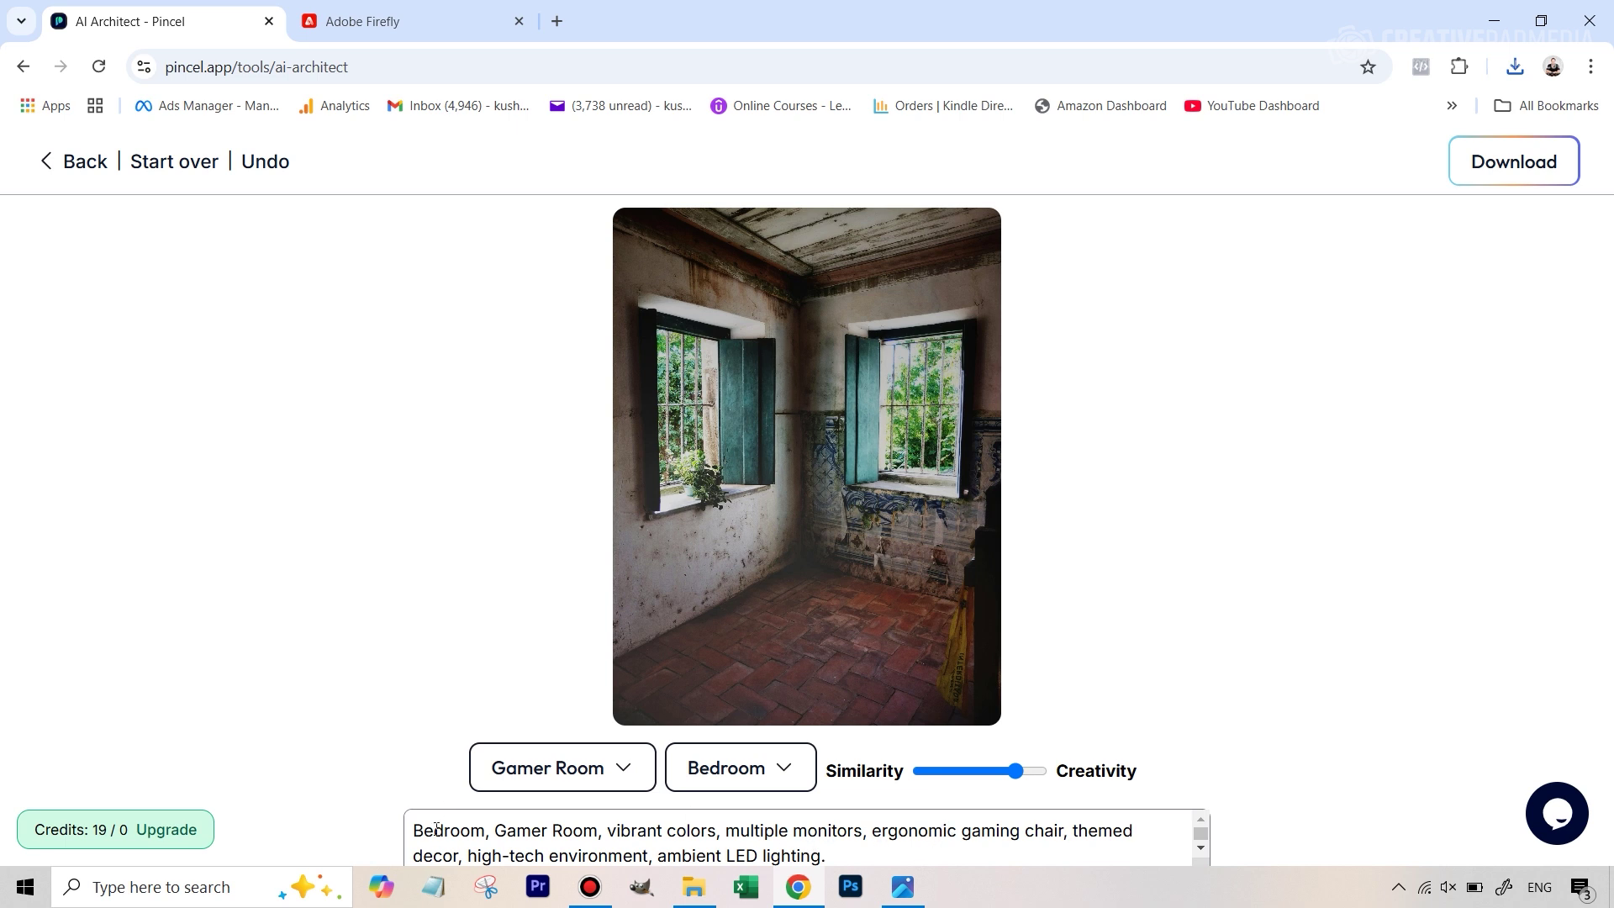
- Shift the balance slightly towards similarity and generate the Gamer Room bedroom redesign
left_click_drag(1017, 771, 1006, 774)
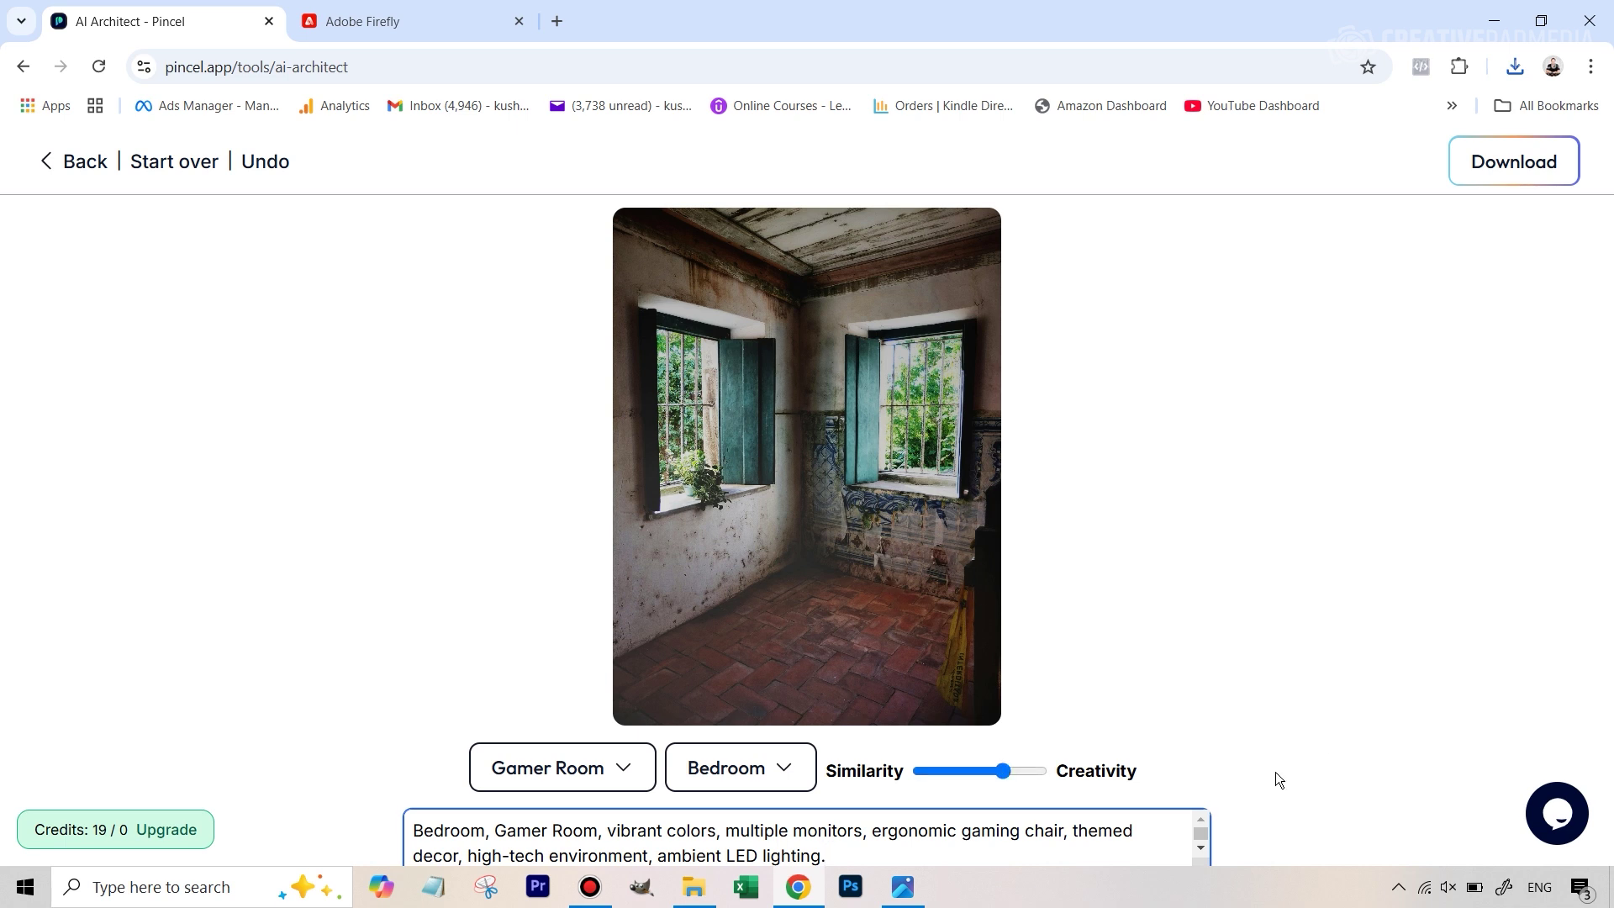
key("ctrl+minus")
key("ctrl+minus")
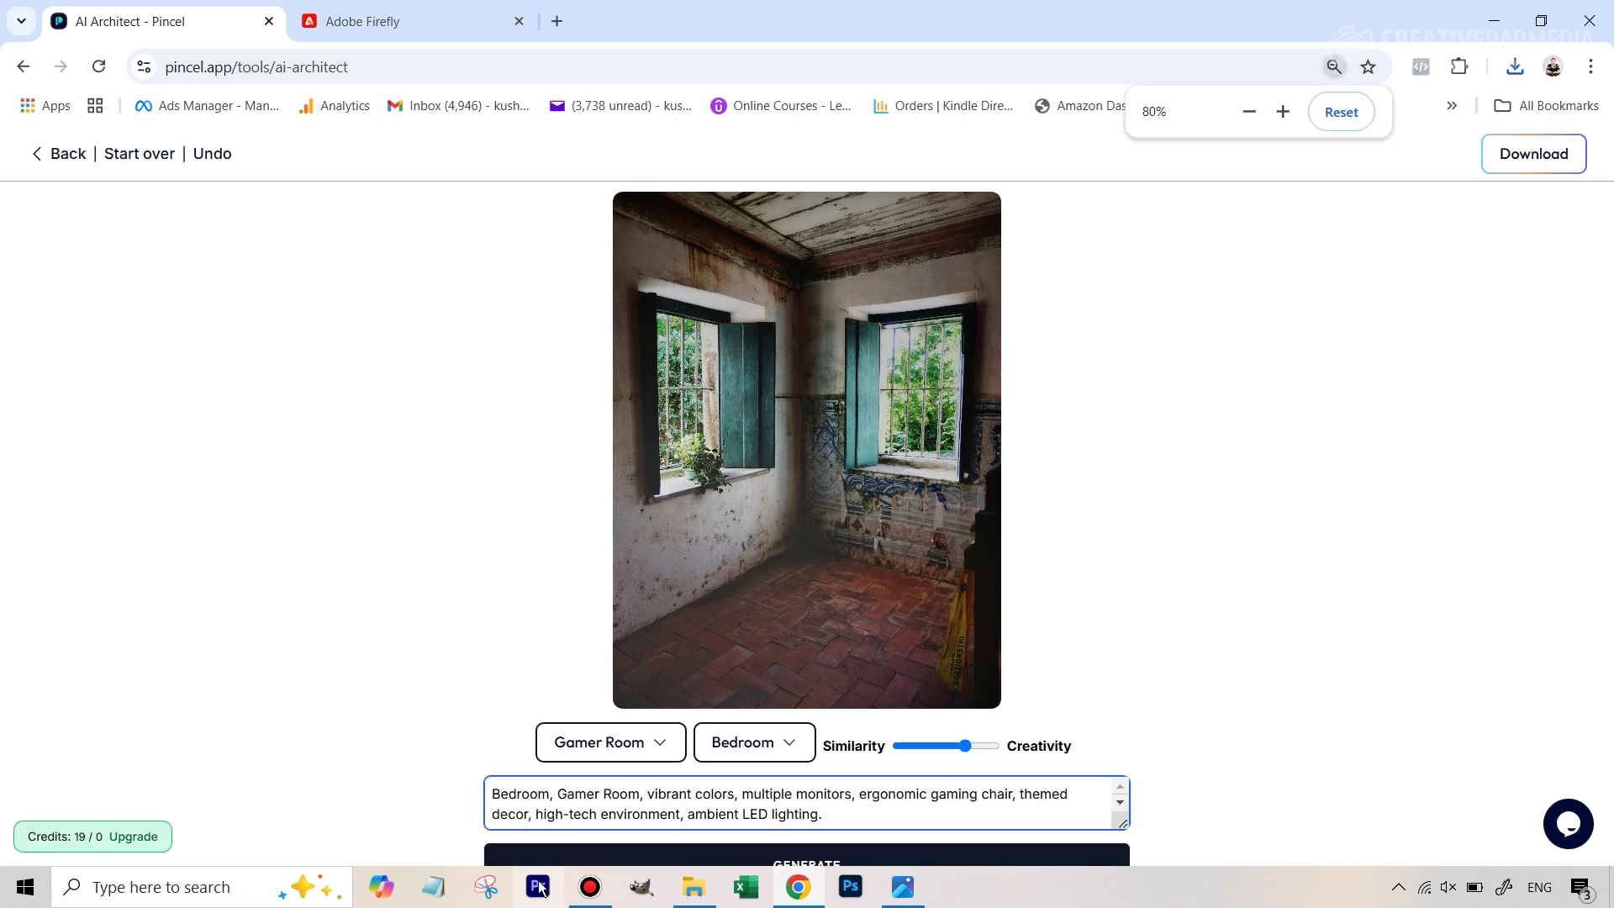
left_click(795, 846)
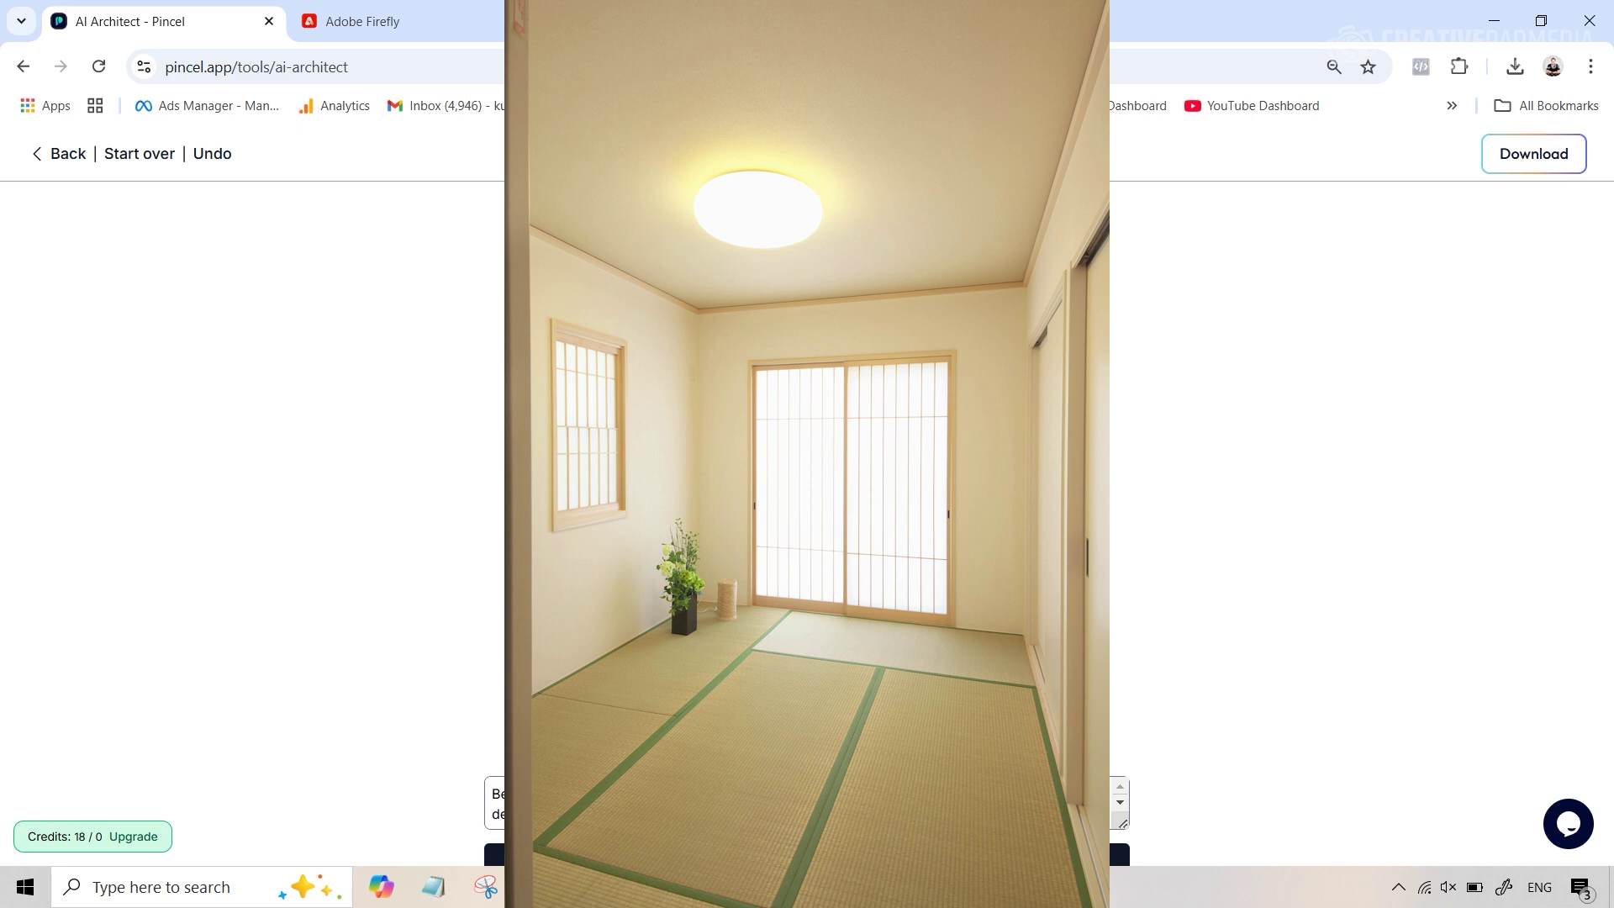
- Choose Airbnb as the redesign style for the photo of the empty tatami room
left_click(580, 744)
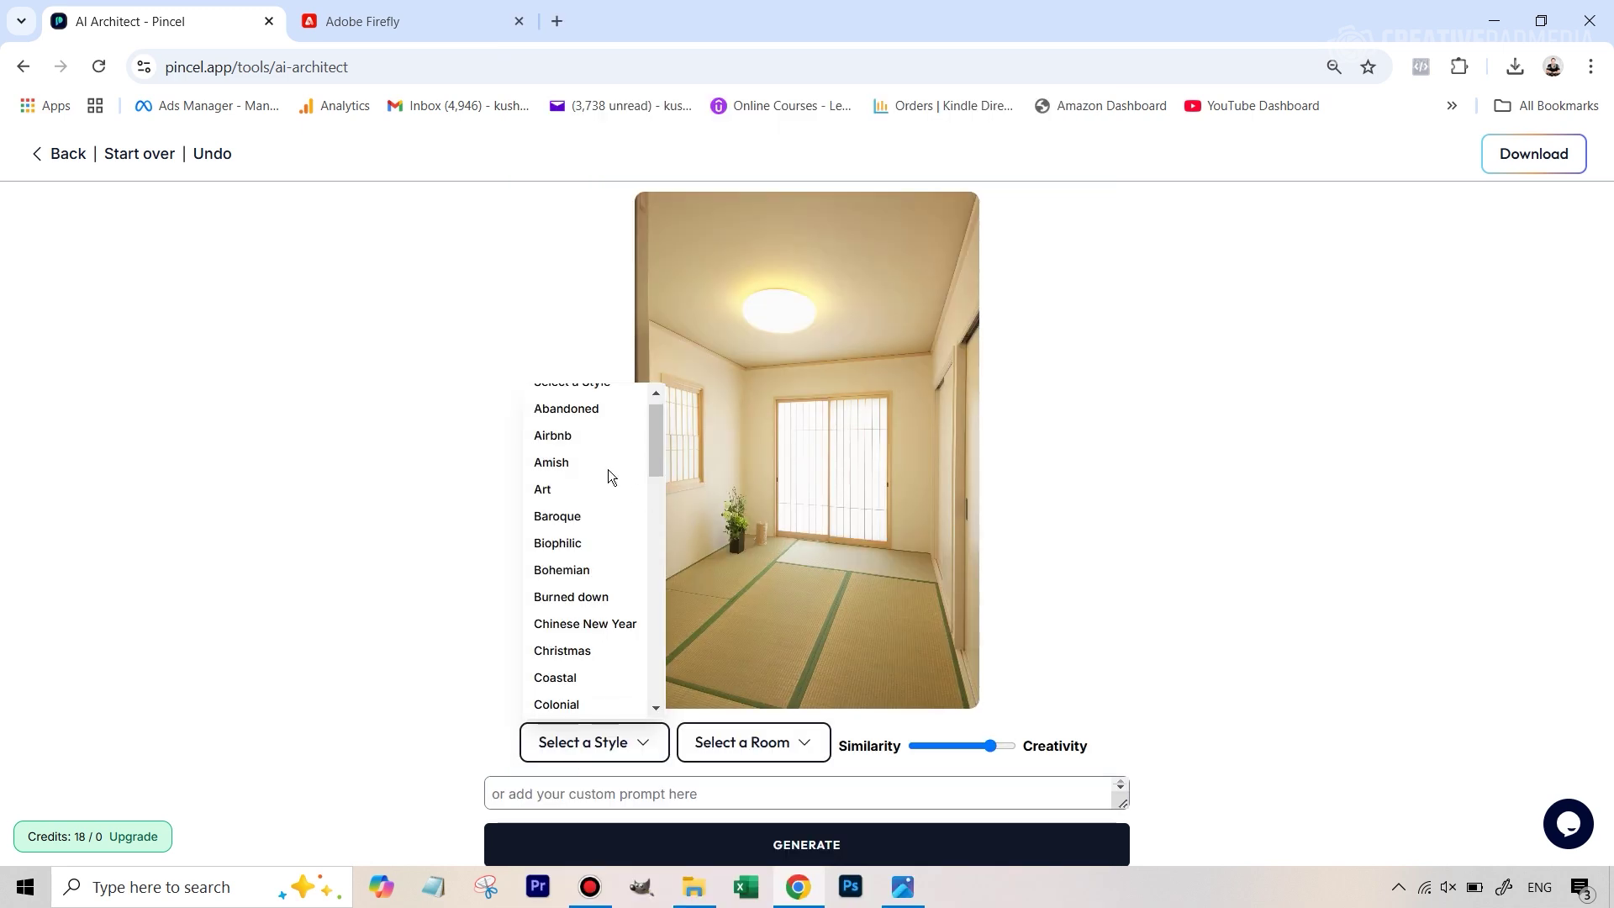
left_click(560, 437)
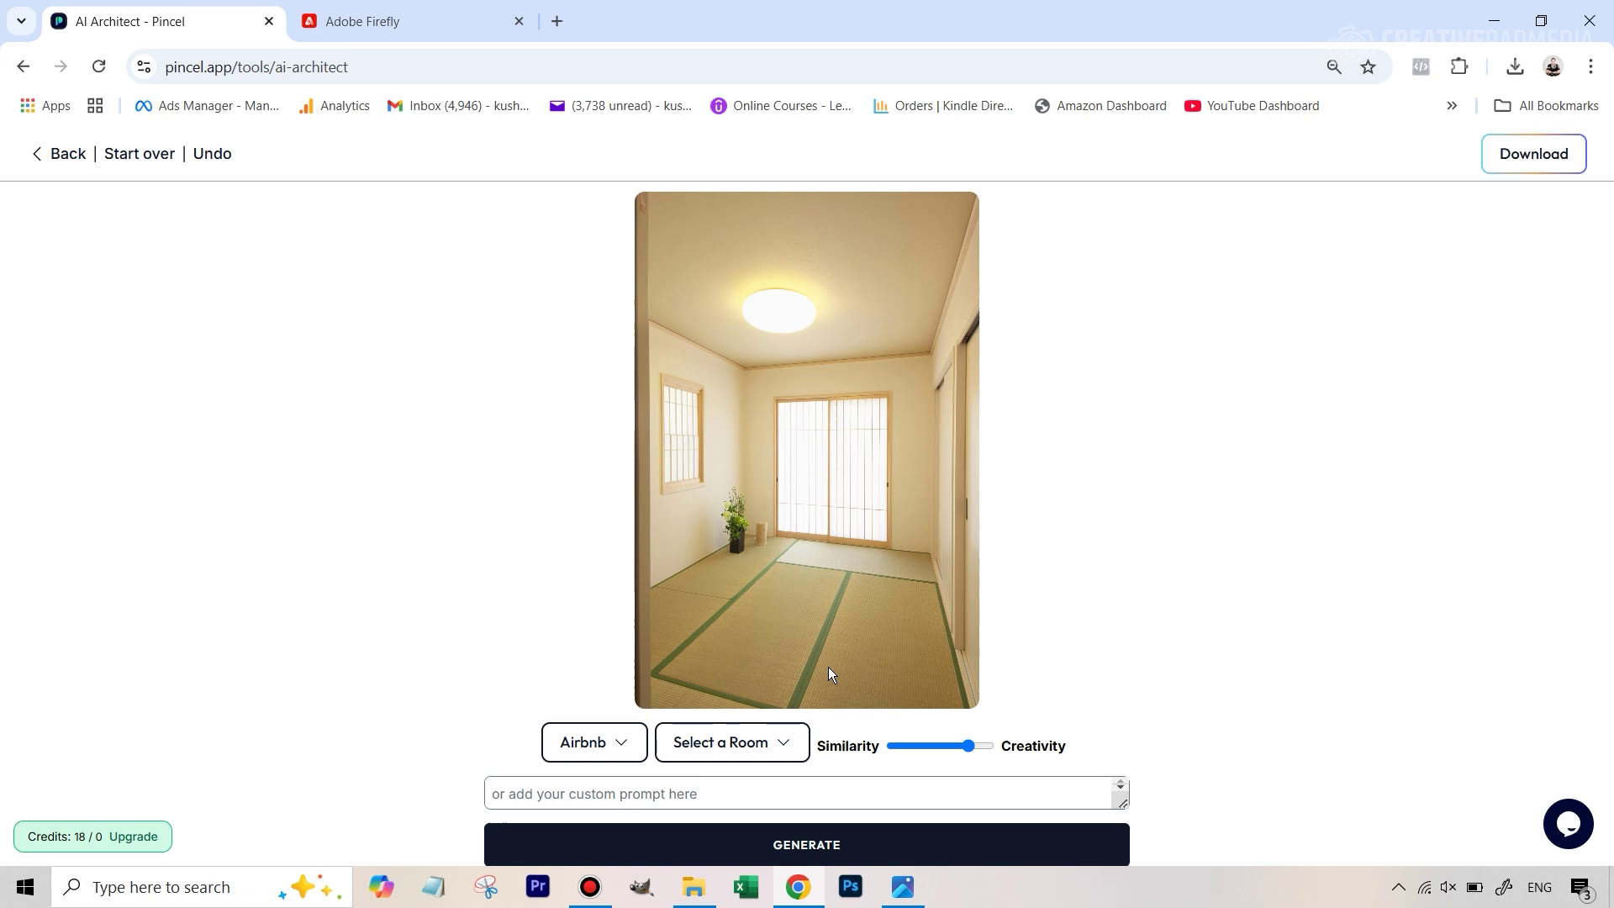
- Shift the balance strongly towards similarity, to about 0.23, for the empty tatami room redesign
left_click_drag(965, 747, 953, 747)
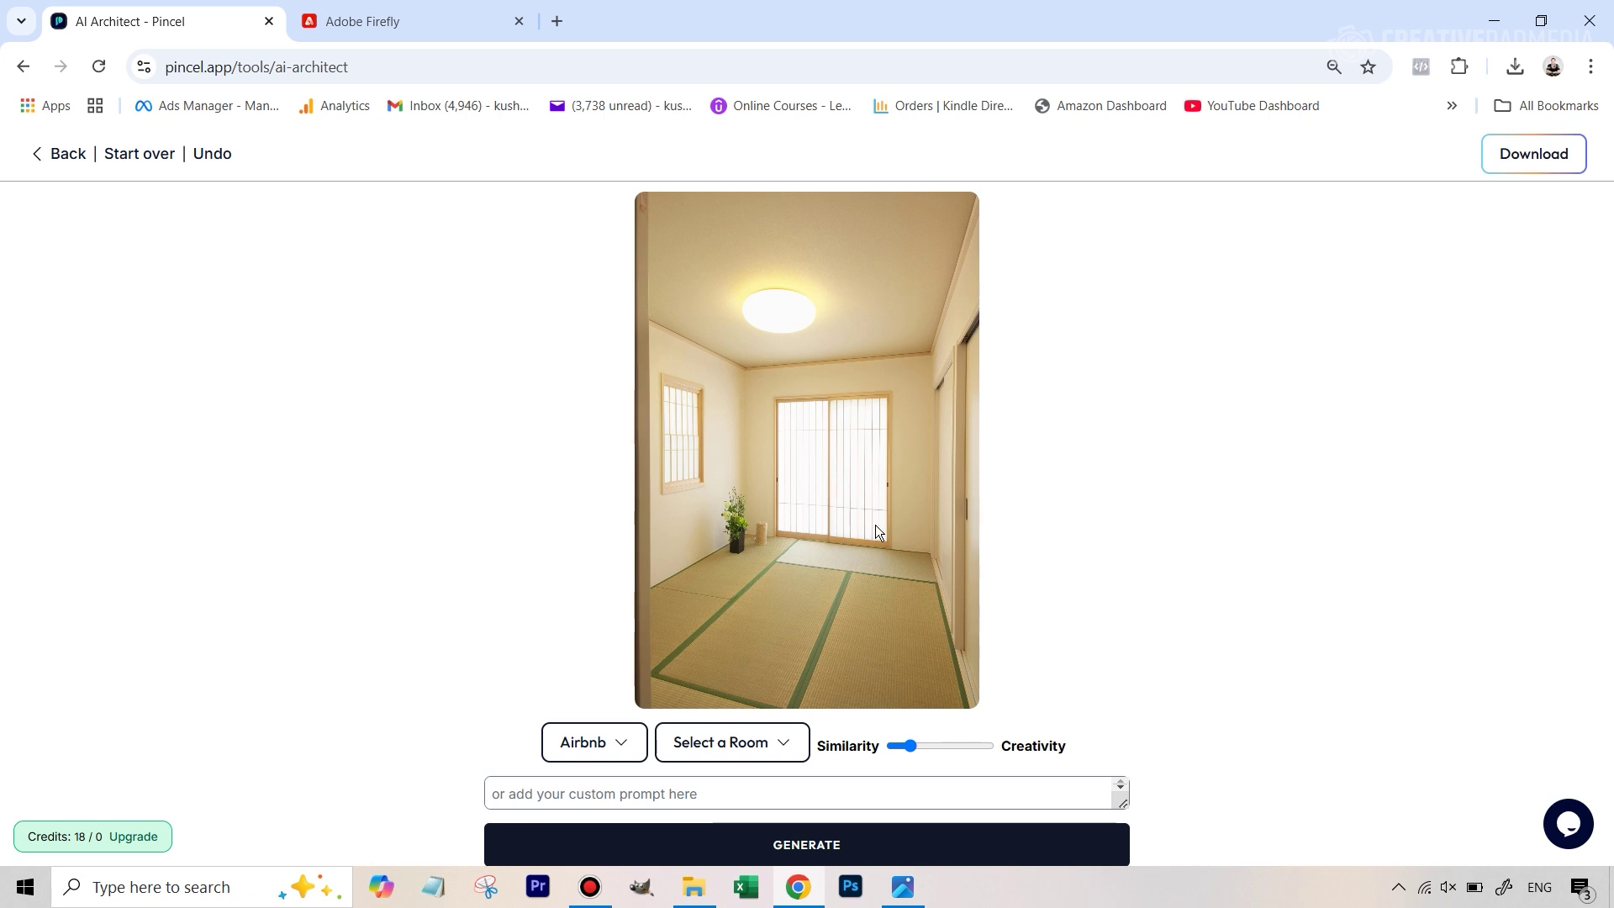
mouse_move(908, 748)
left_click_drag(910, 747, 913, 747)
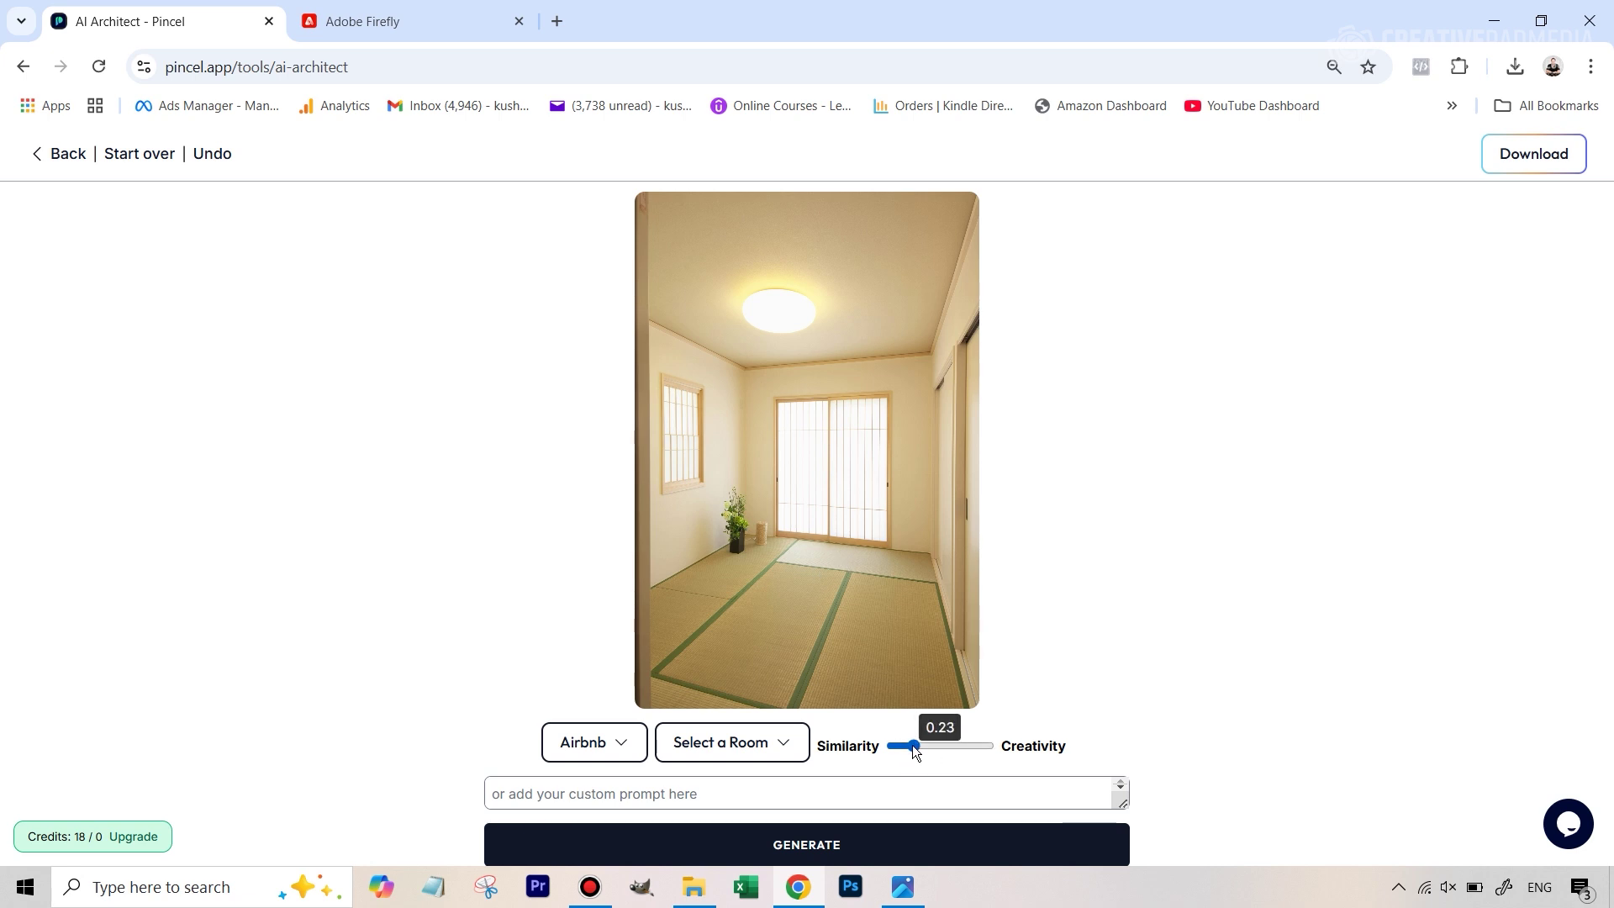
- Choose Living Room as the room type and generate the Airbnb redesign of the tatami room
left_click(729, 751)
left_click(725, 427)
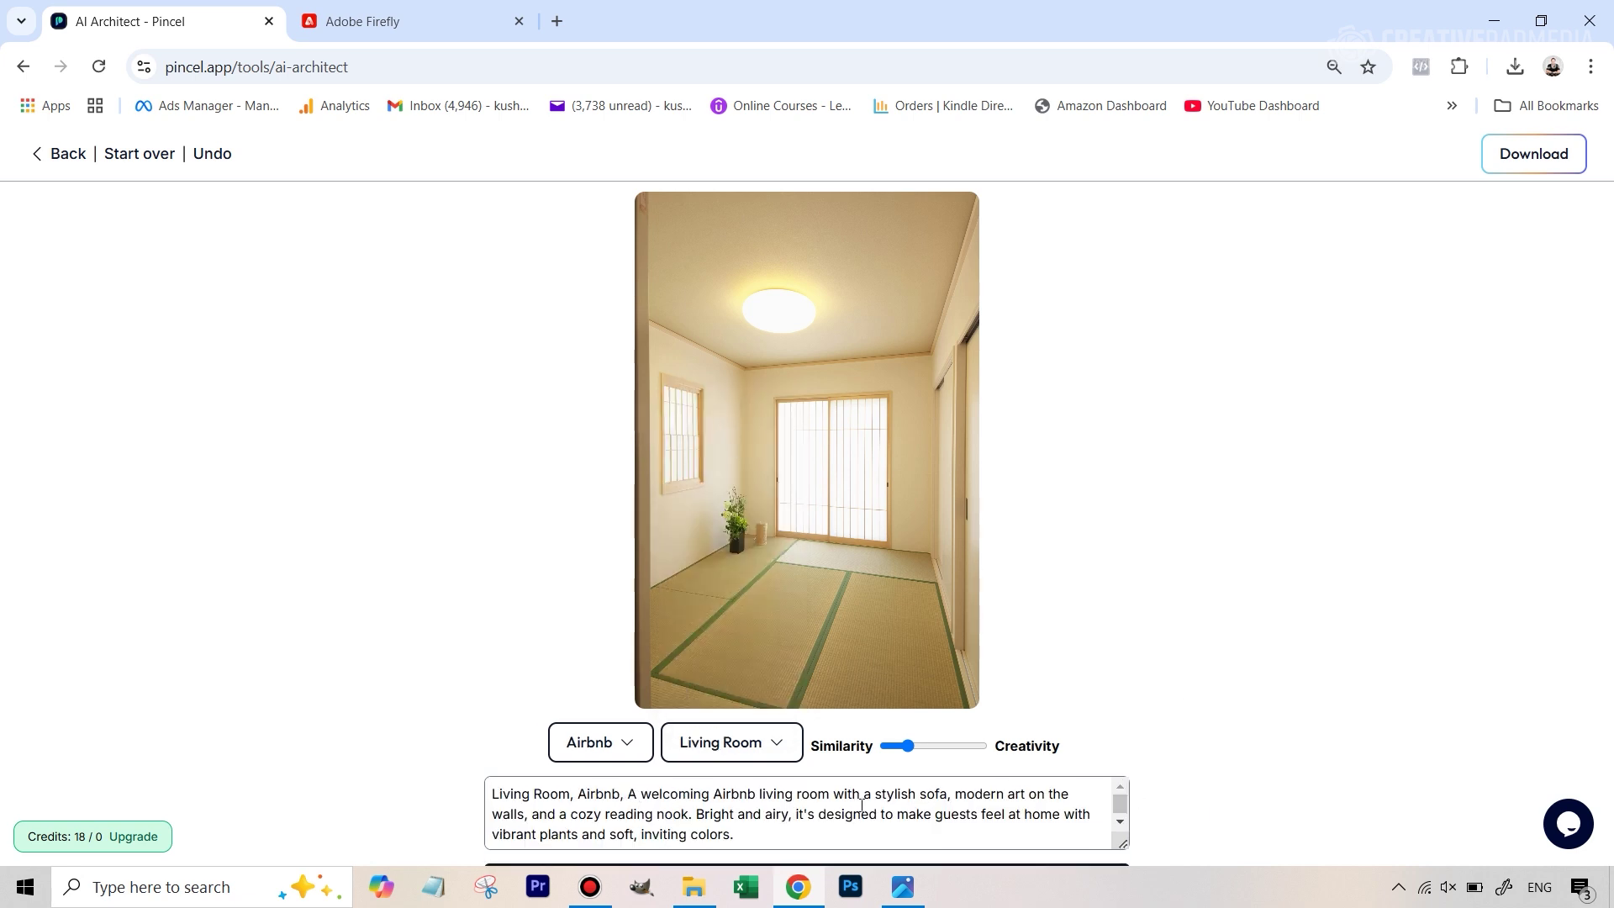
key("ctrl+minus")
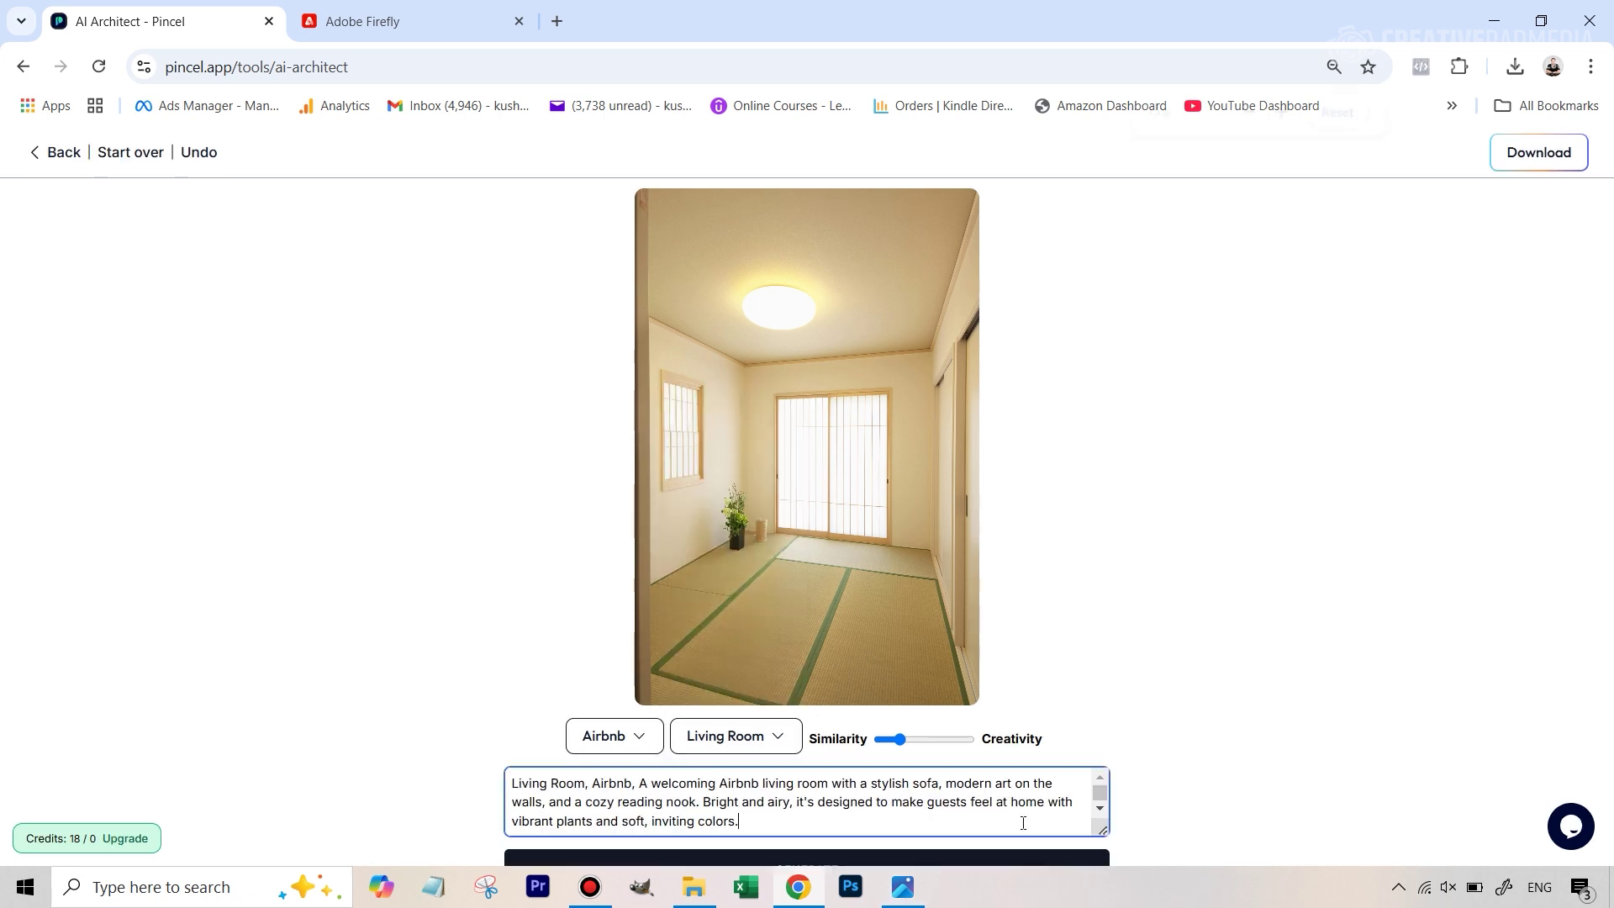
key("ctrl+minus")
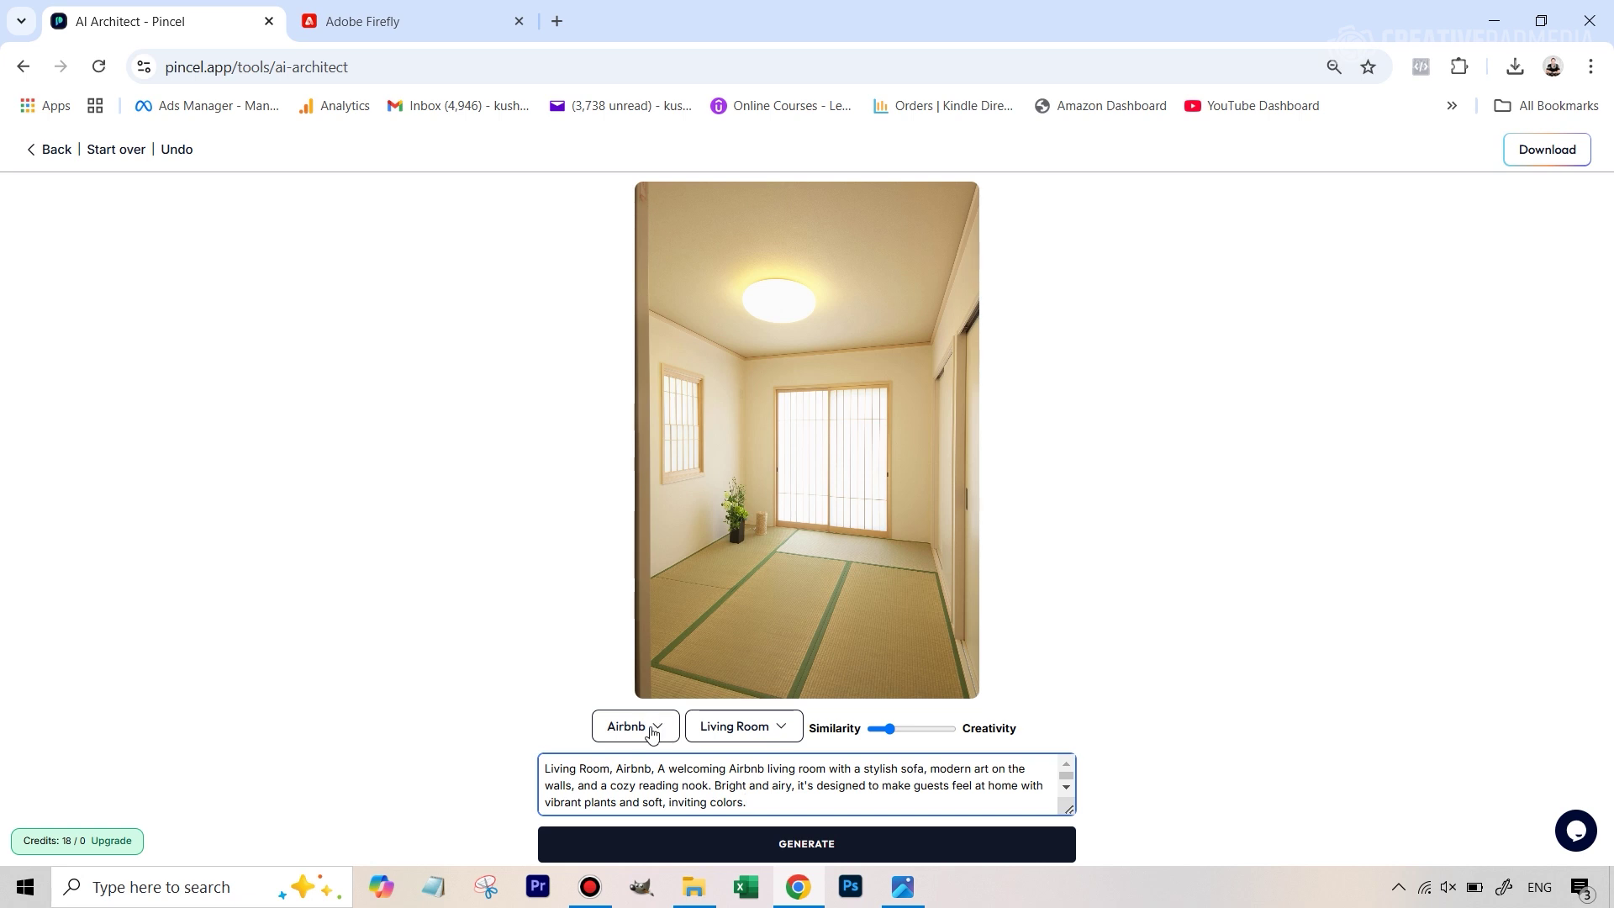
mouse_move(939, 731)
left_click(851, 853)
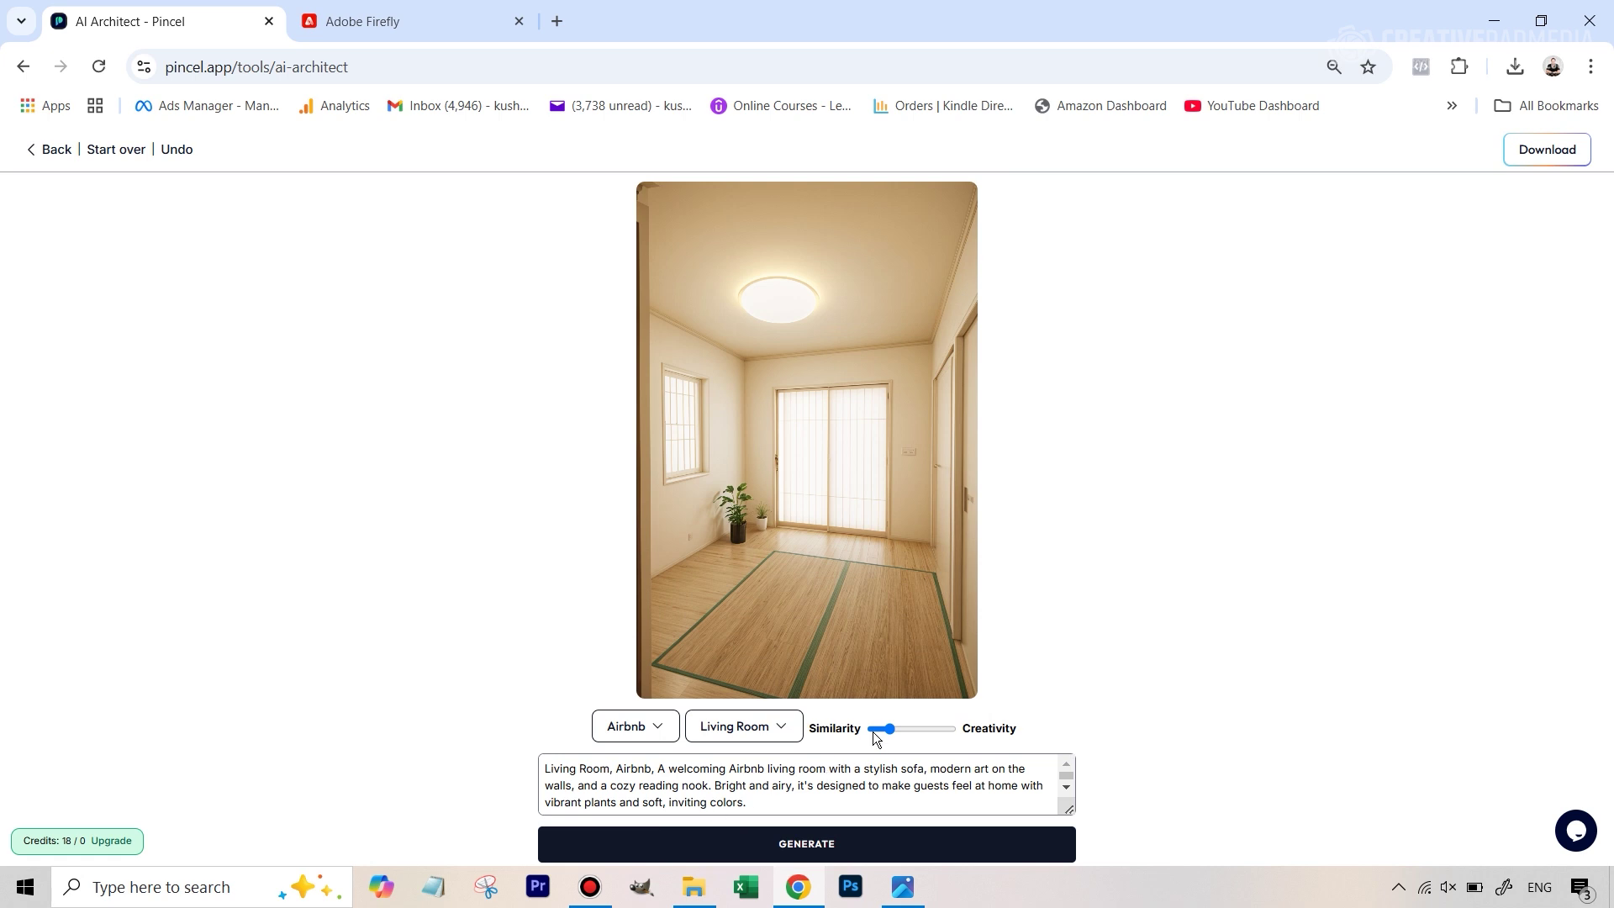
- Raise creativity to the maximum and generate the Airbnb living room redesign again
mouse_move(879, 732)
left_click_drag(890, 728, 925, 807)
left_click(909, 854)
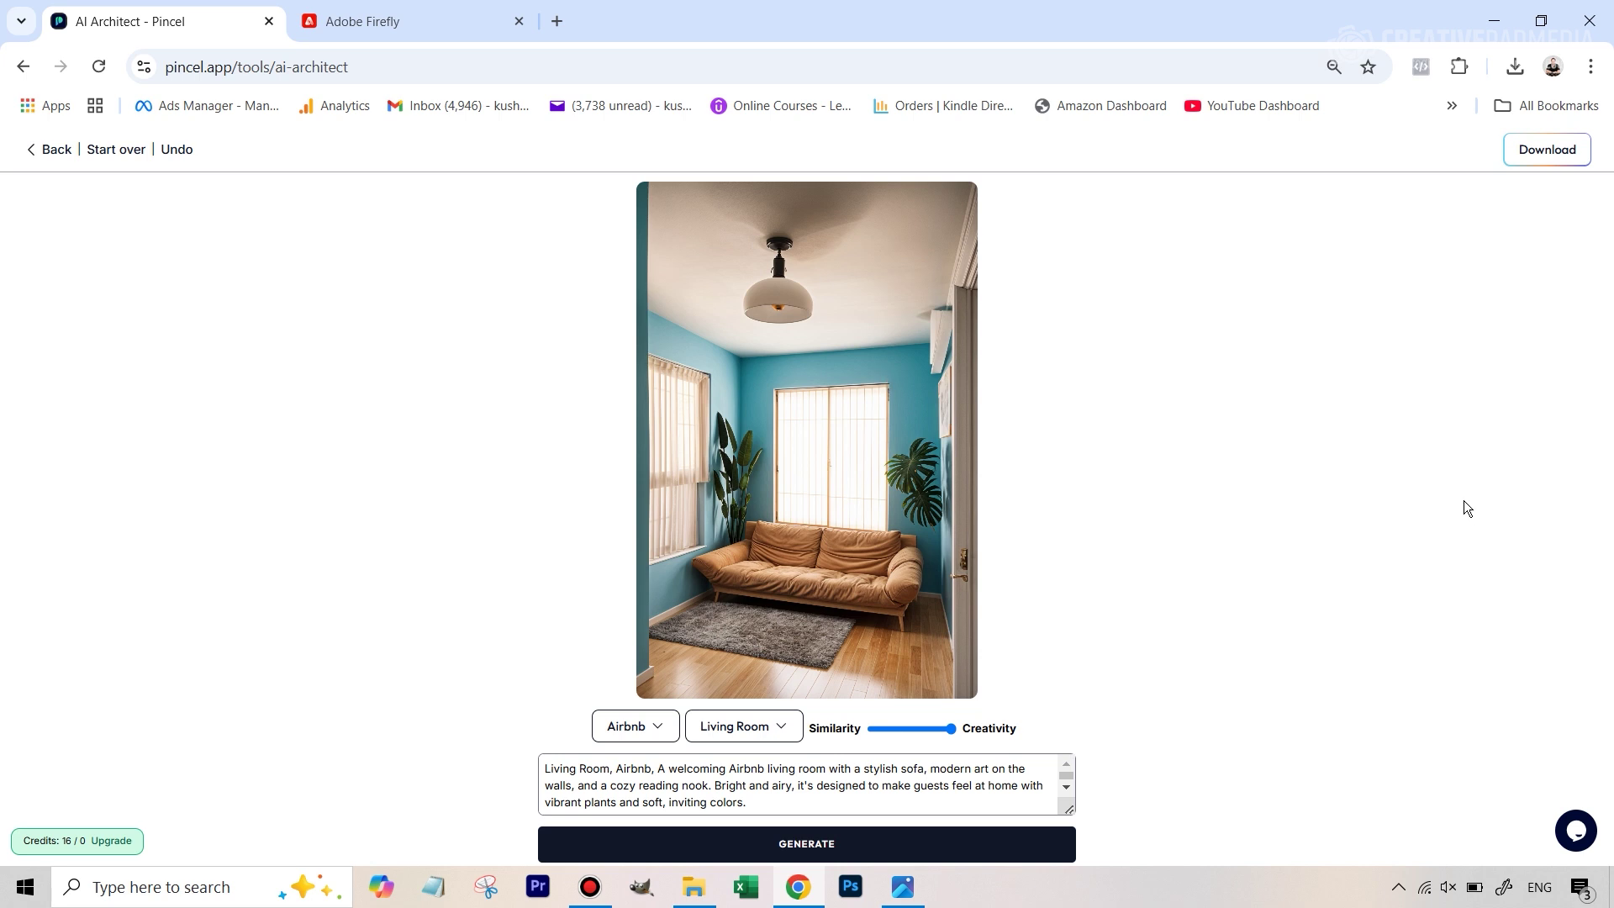
left_click(425, 11)
left_click(275, 7)
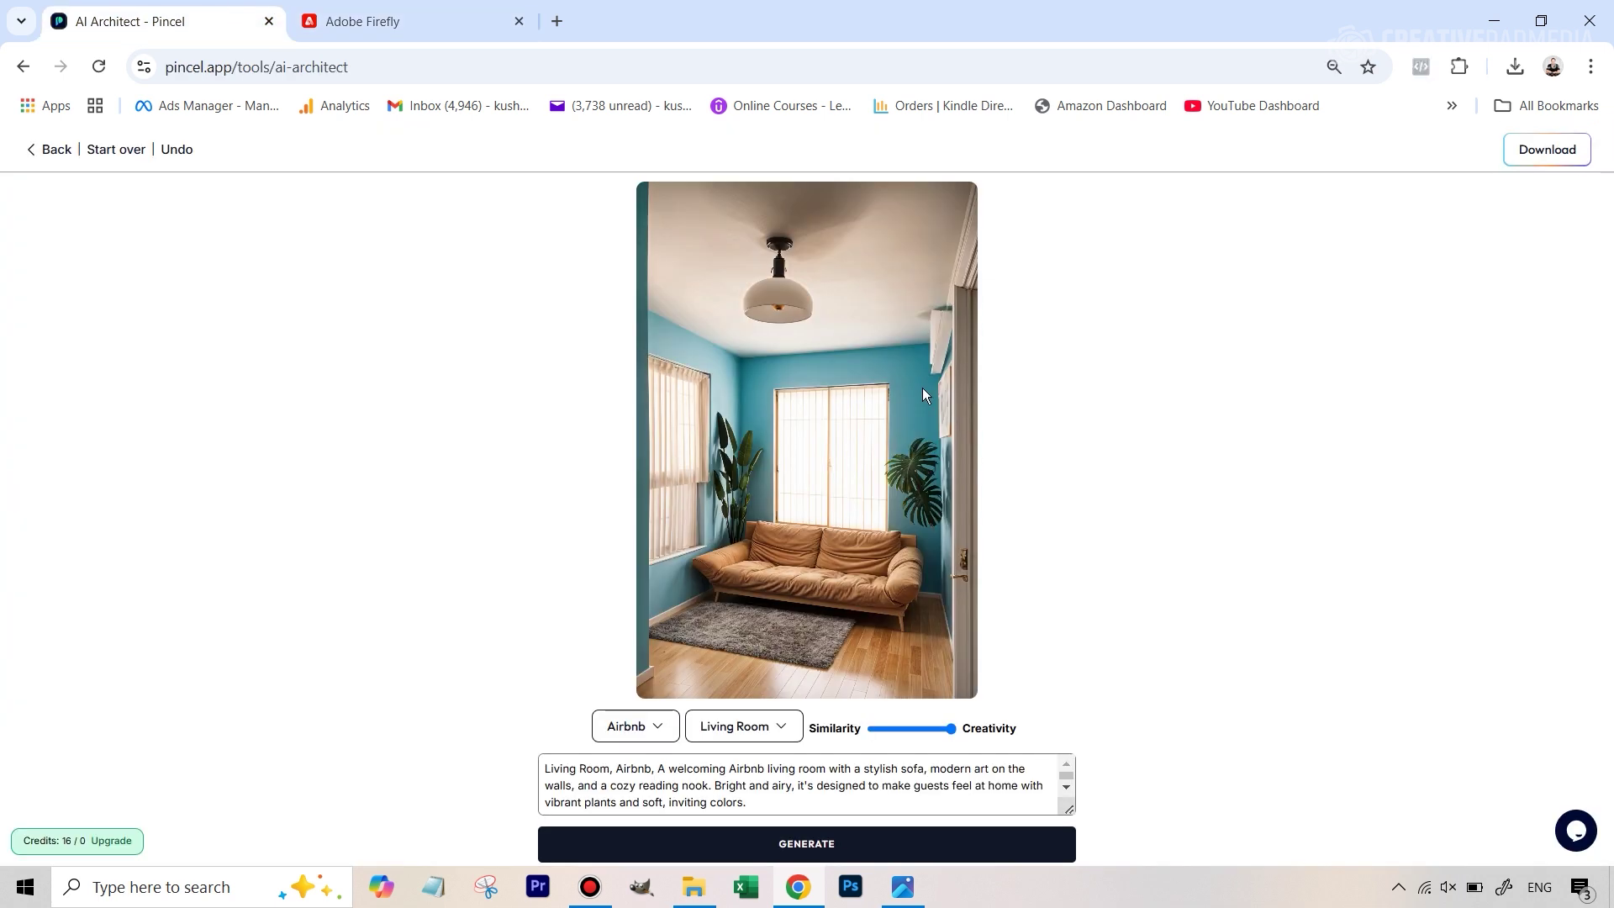
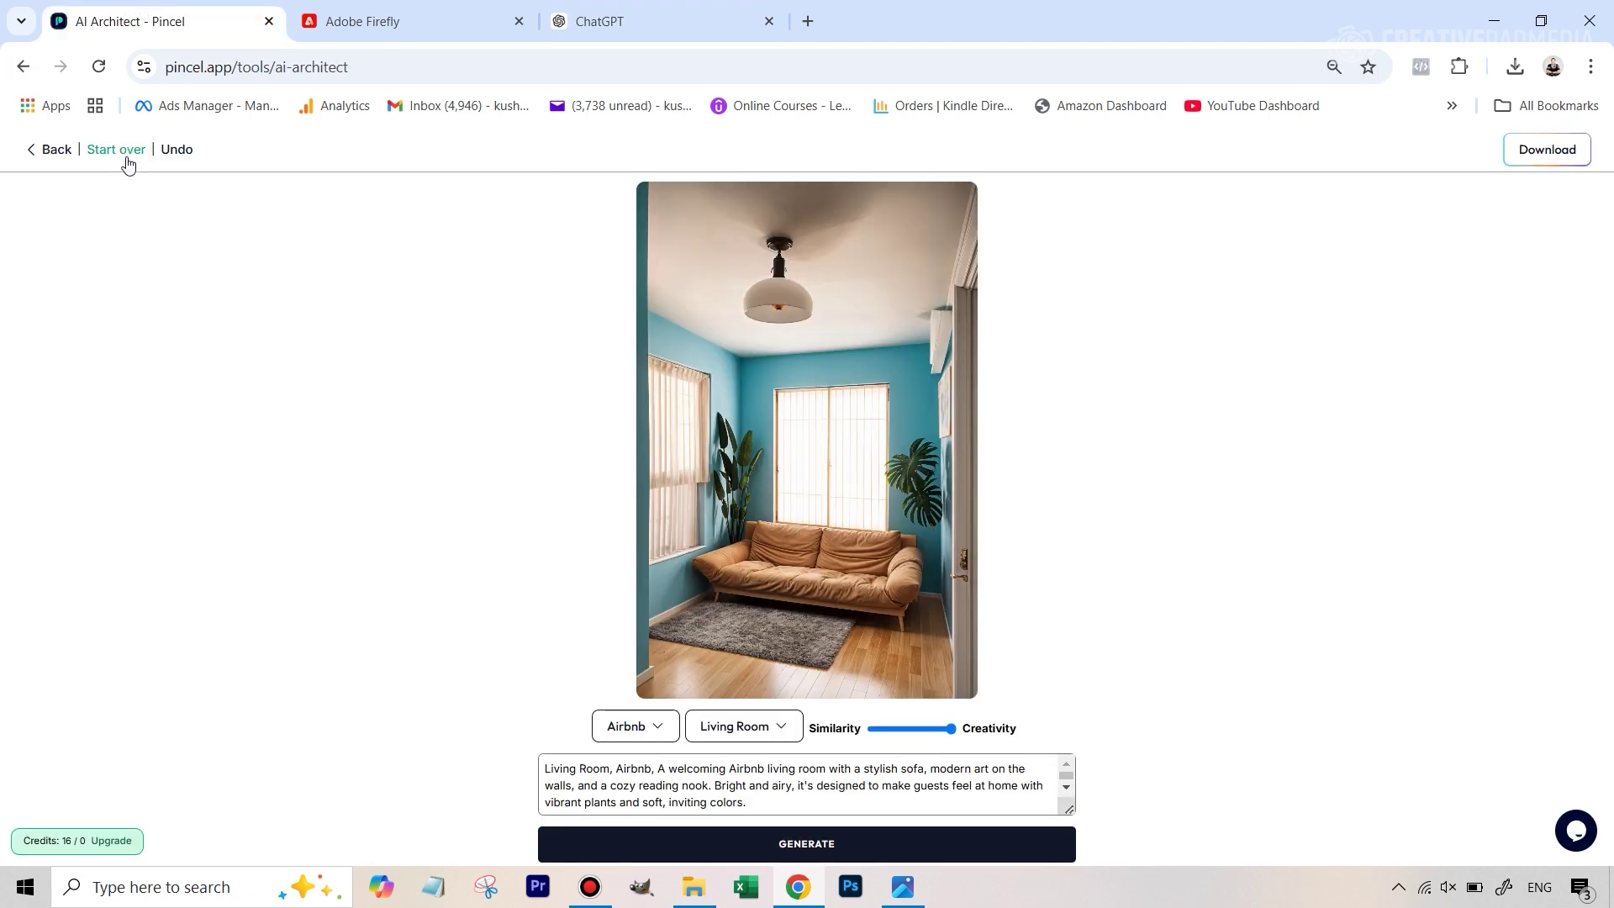
- Go back, upload the photo of the empty white room with the glass door, and choose Zen as its redesign style
left_click(57, 150)
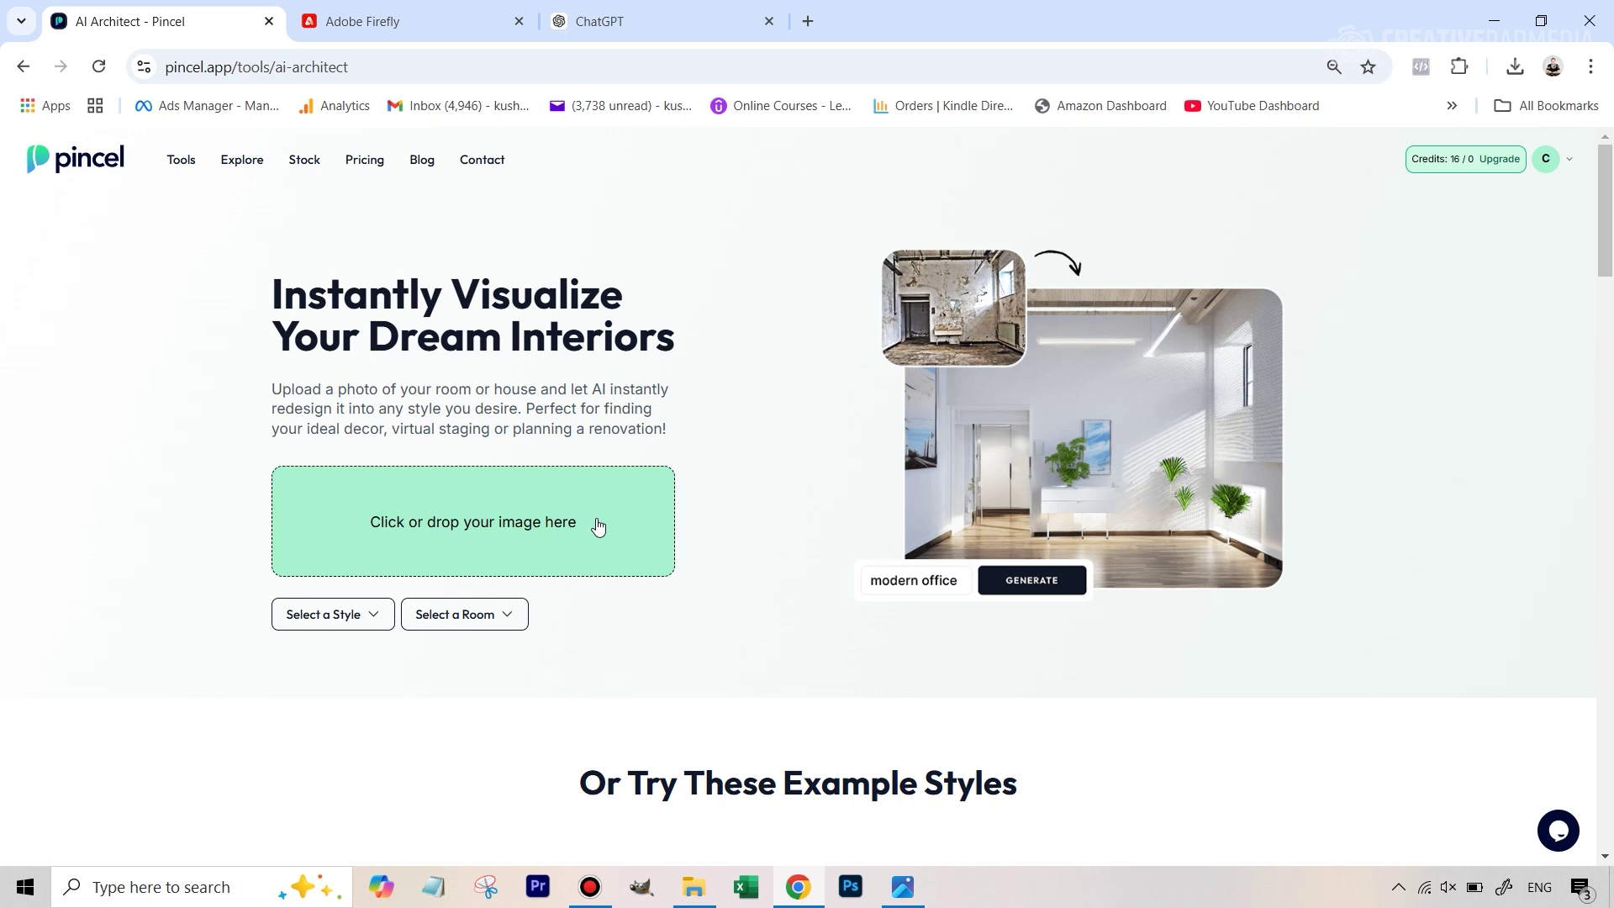
left_click(599, 526)
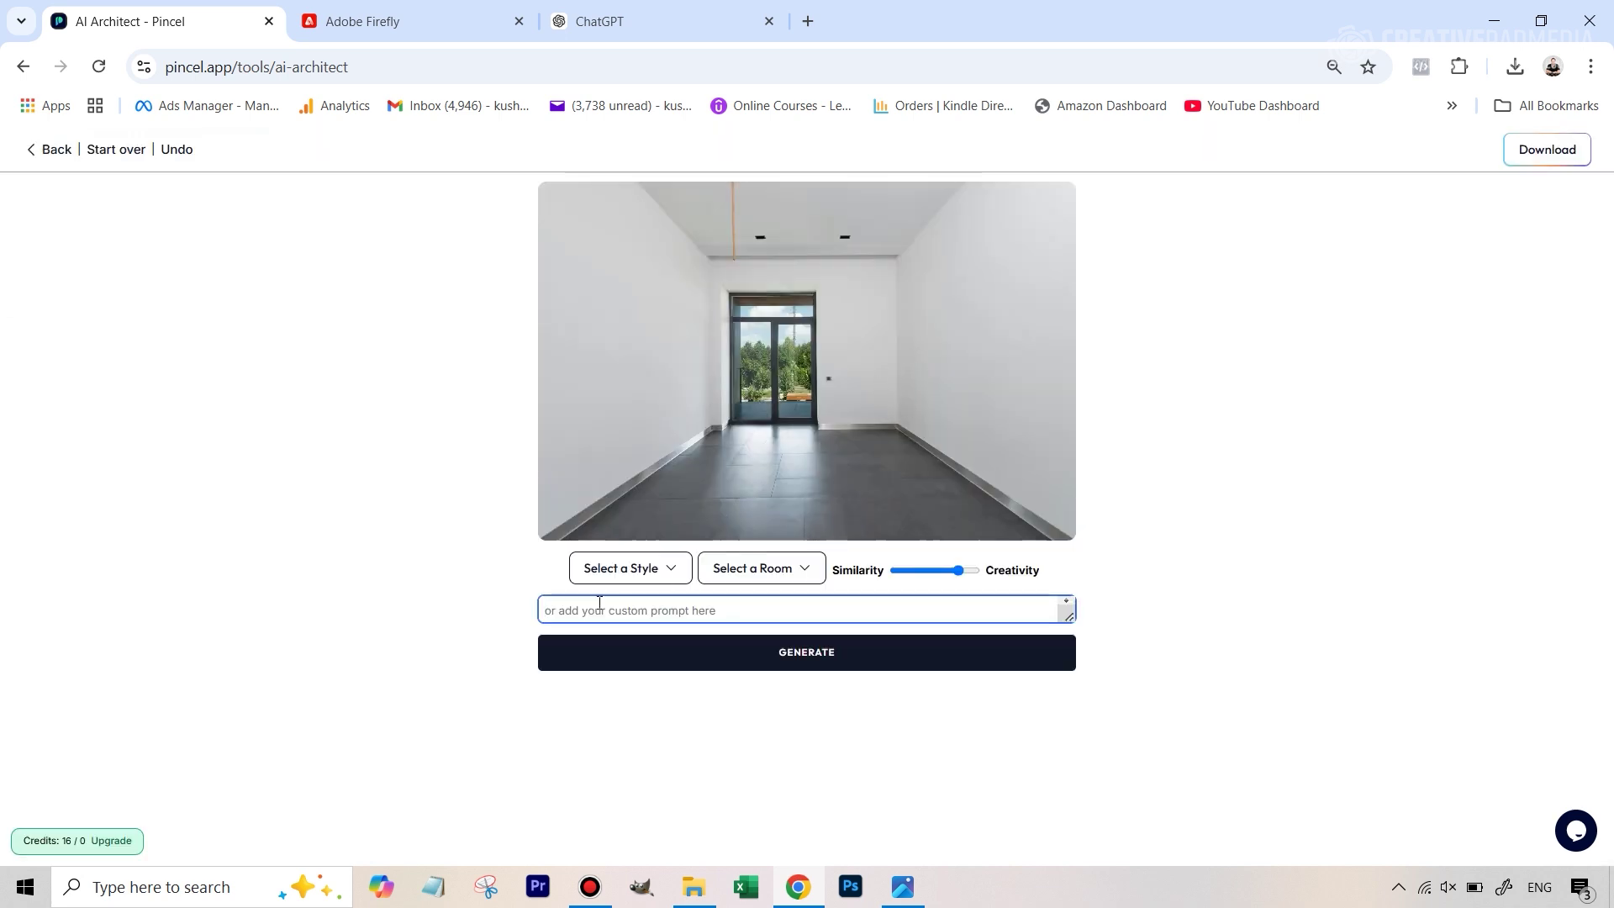
left_click(631, 570)
scroll(661, 418, "down", 1)
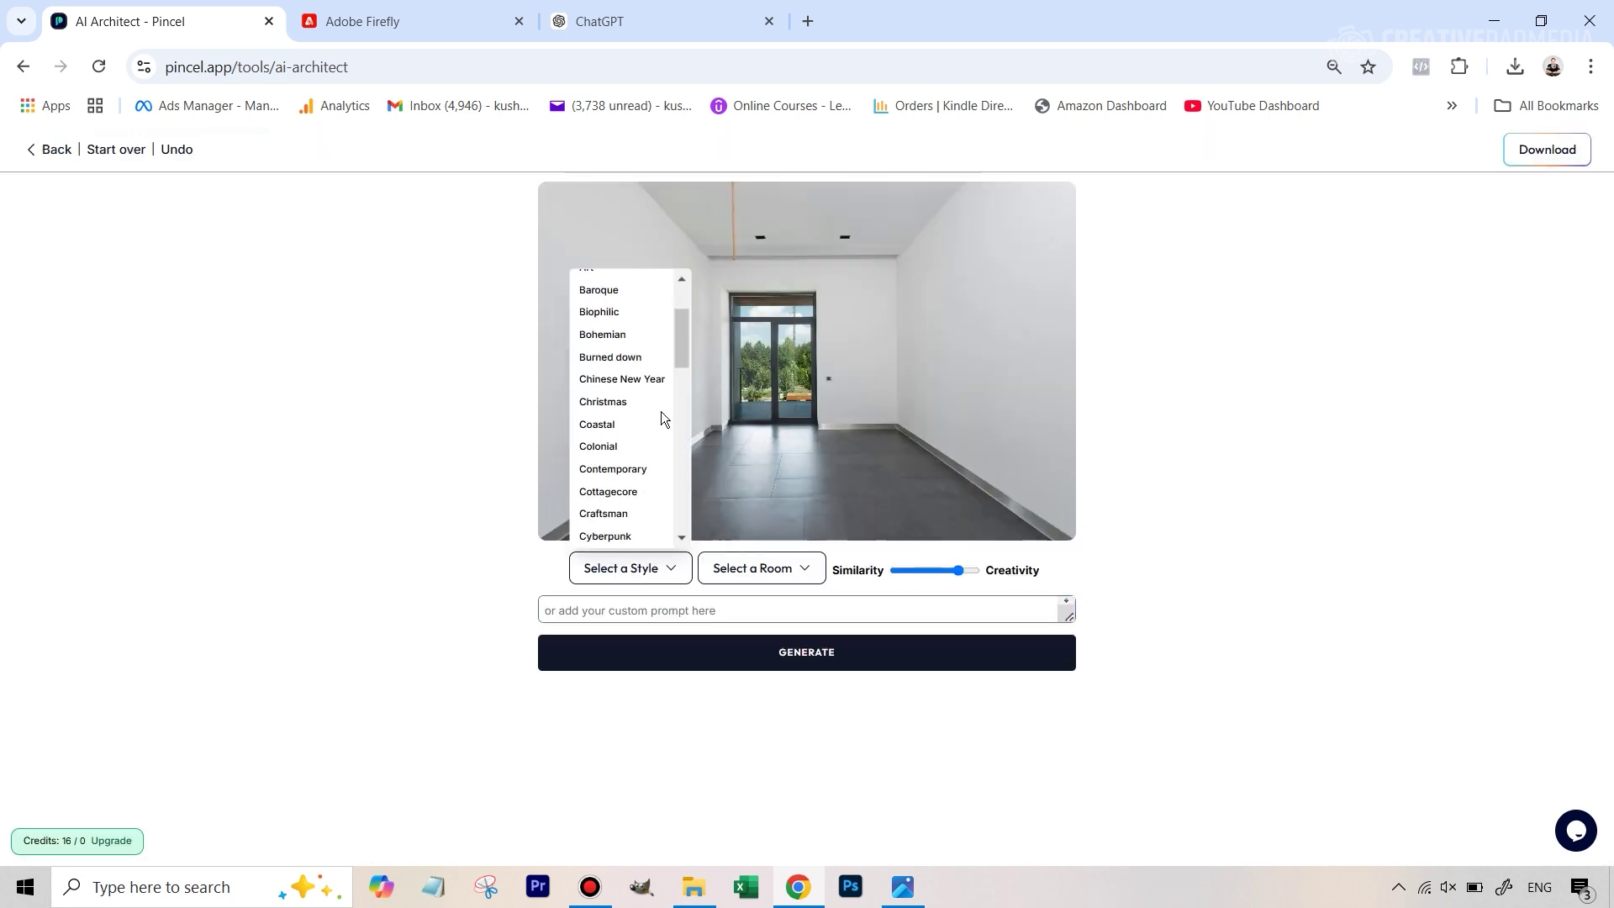
scroll(644, 295, "up", 1)
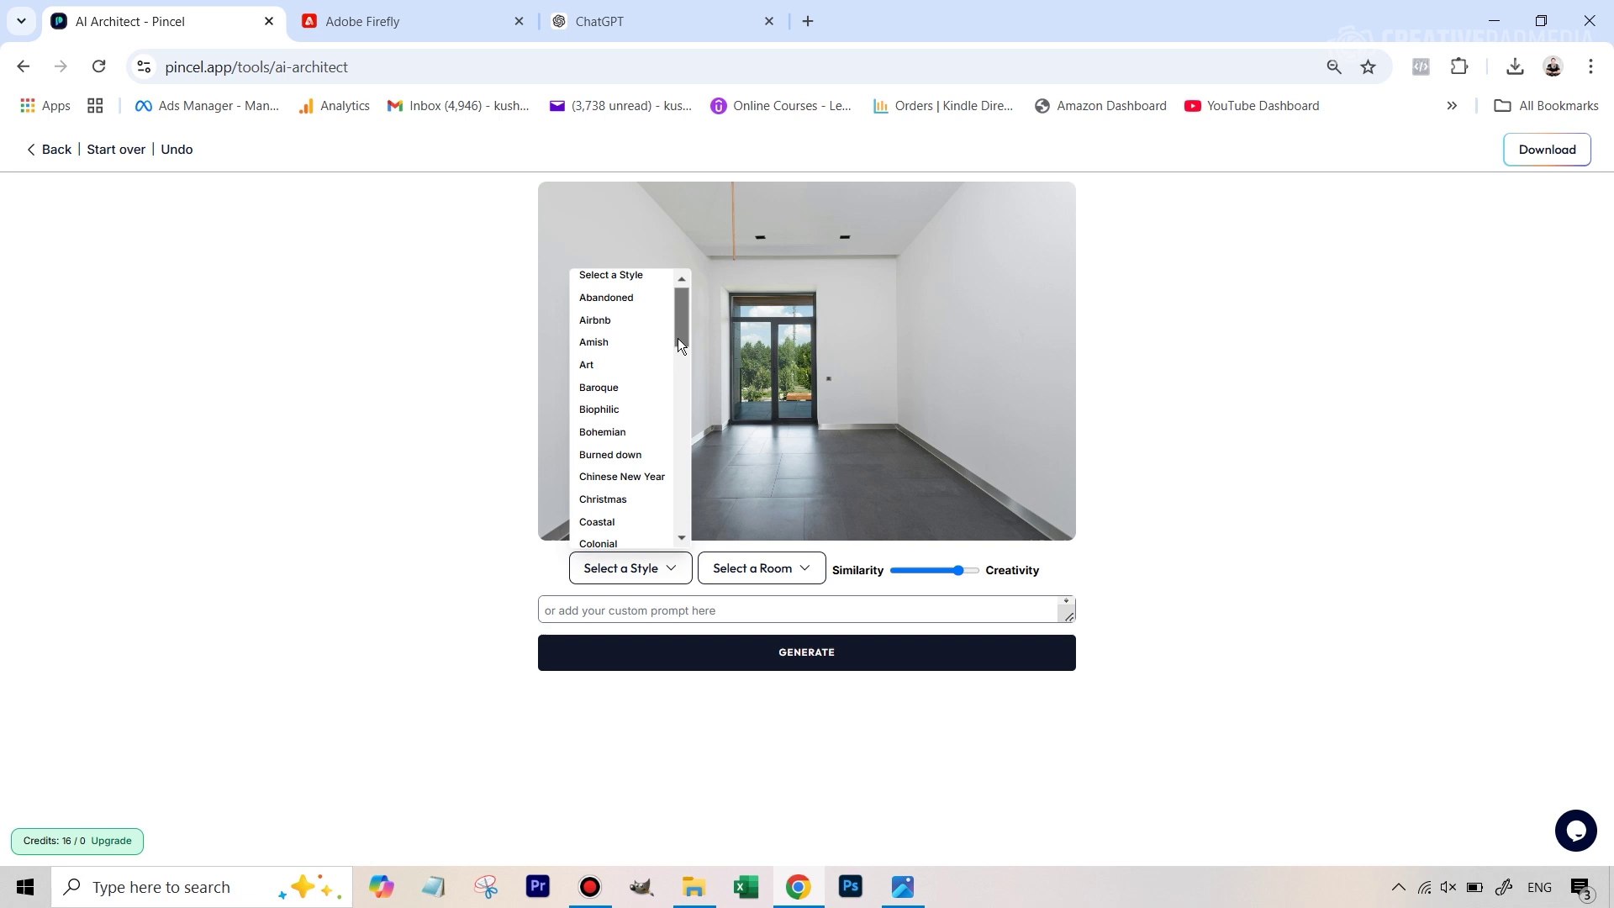
left_click_drag(677, 338, 688, 531)
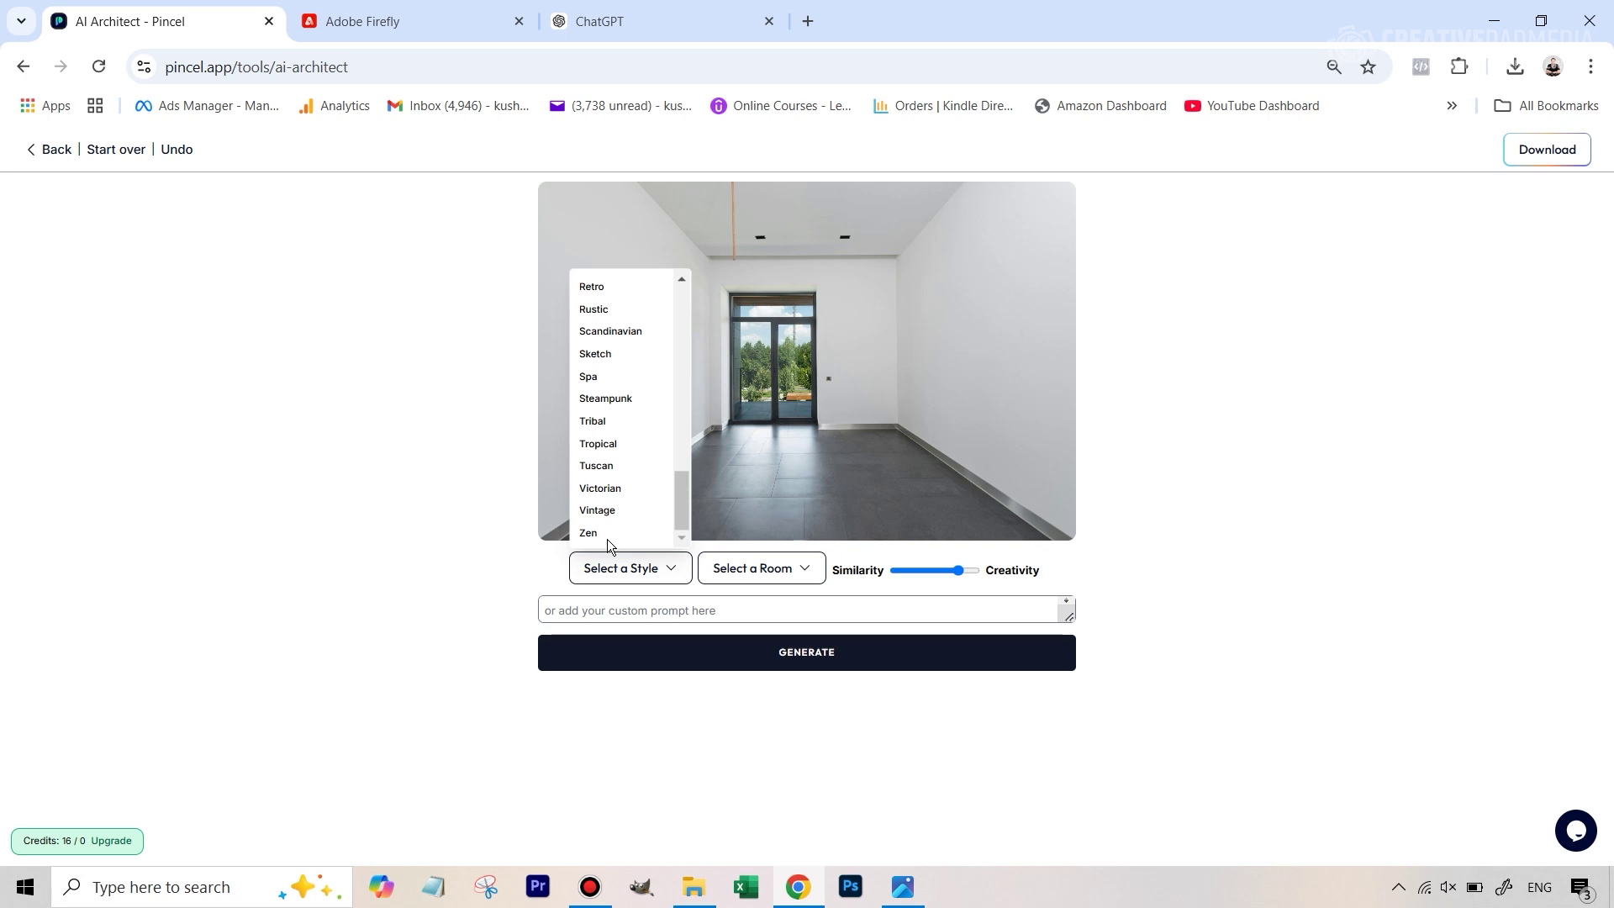
left_click(601, 537)
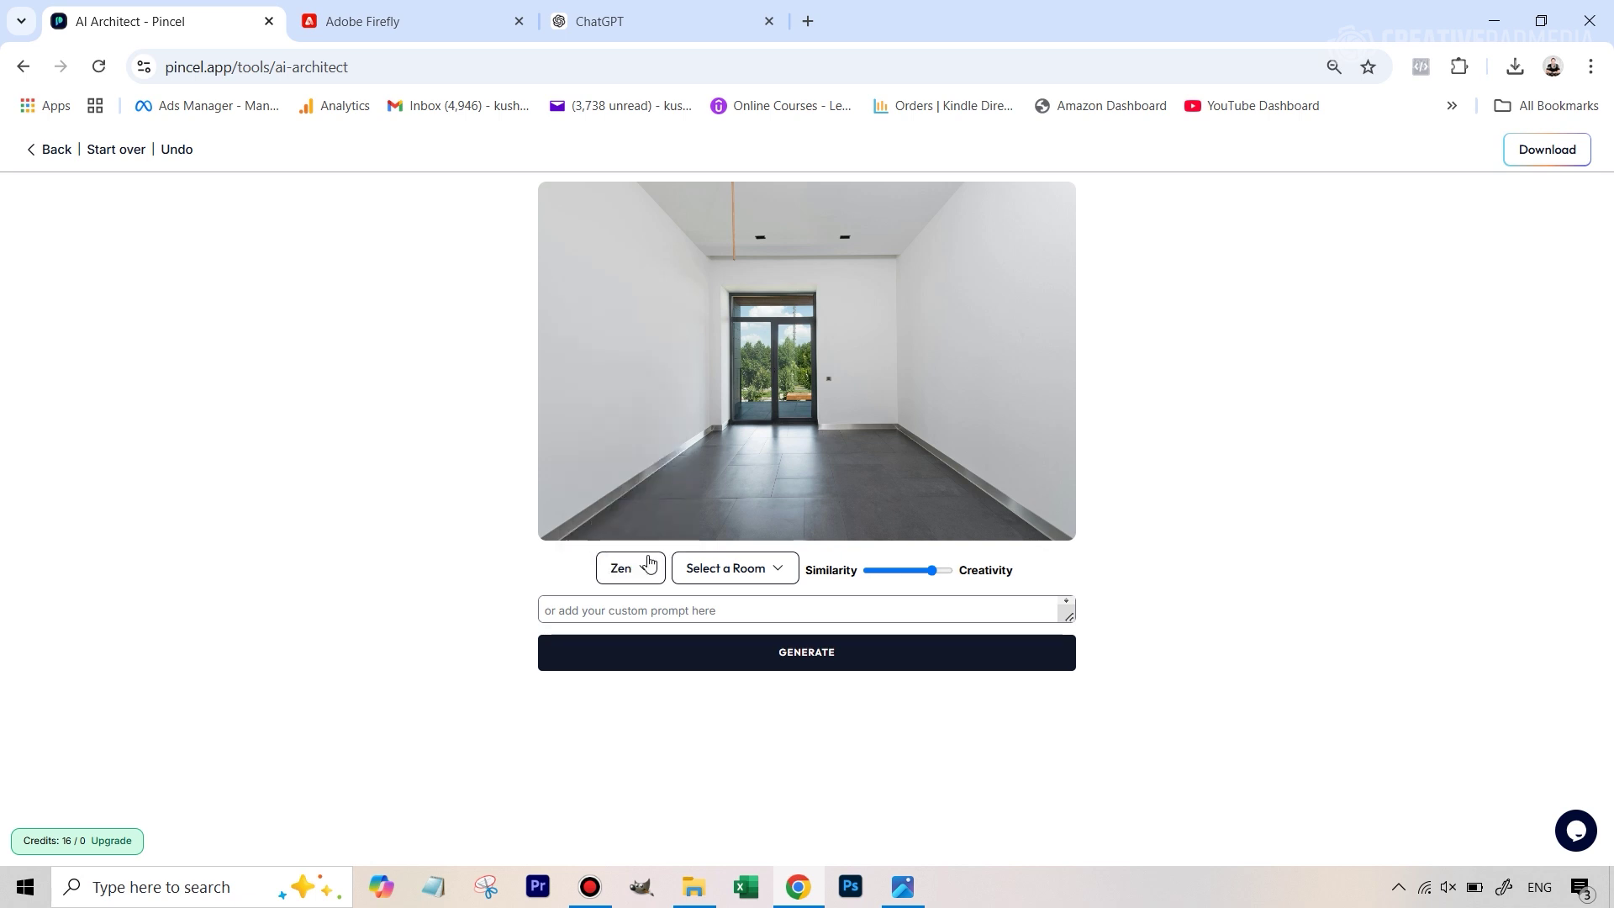
- Choose Meditation Room as the room type and shift the balance slightly towards similarity
left_click(748, 577)
left_click_drag(790, 324, 769, 442)
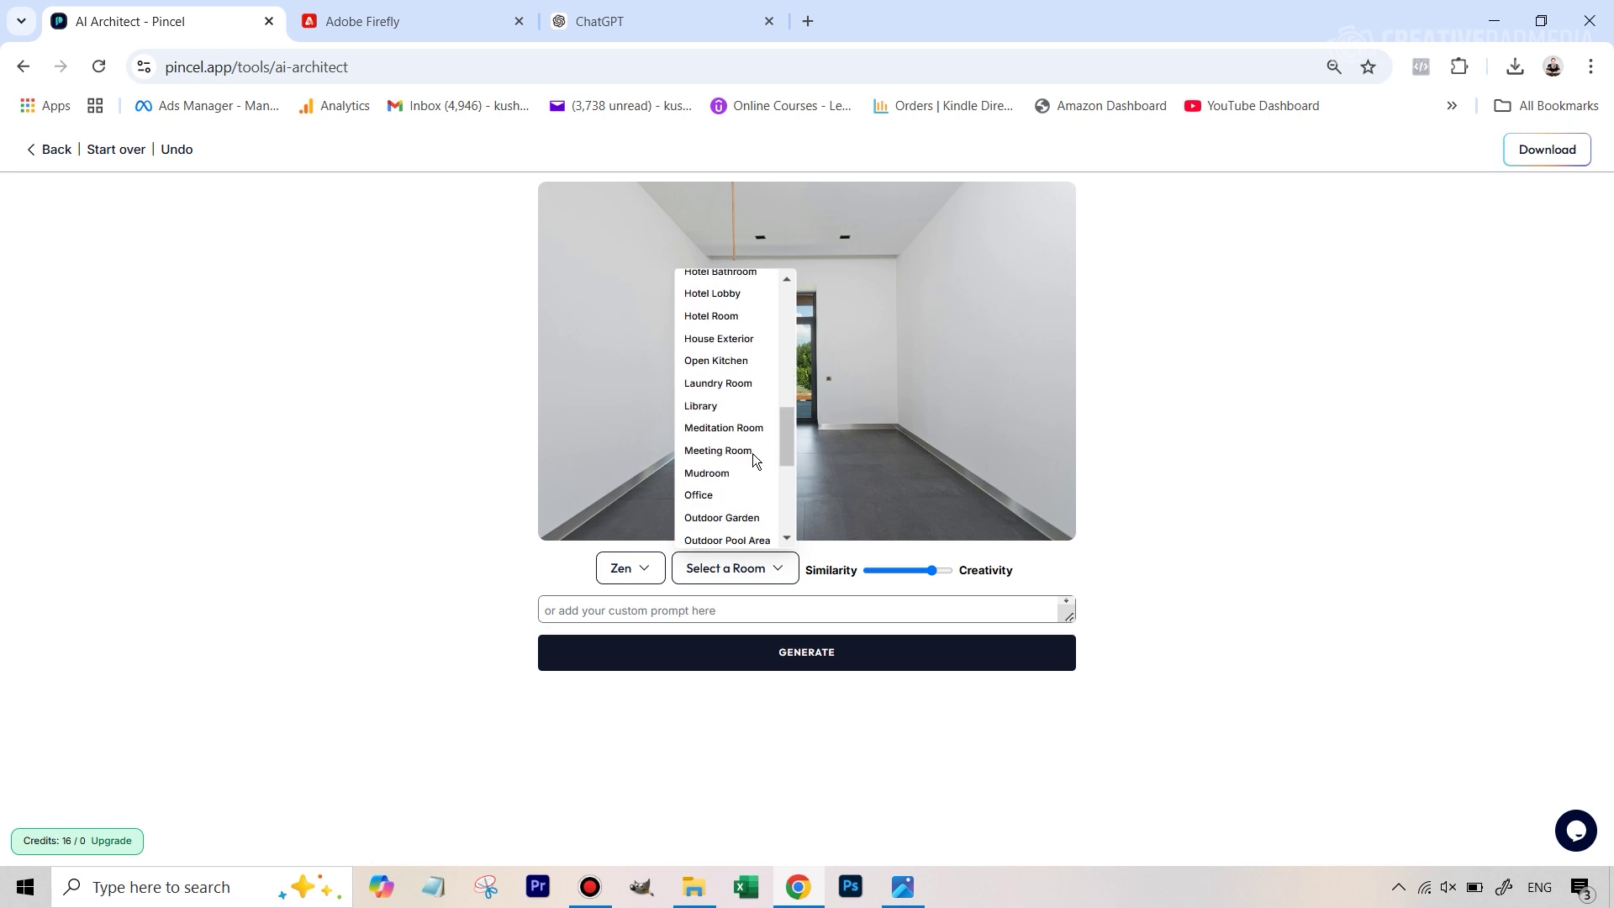
left_click(721, 428)
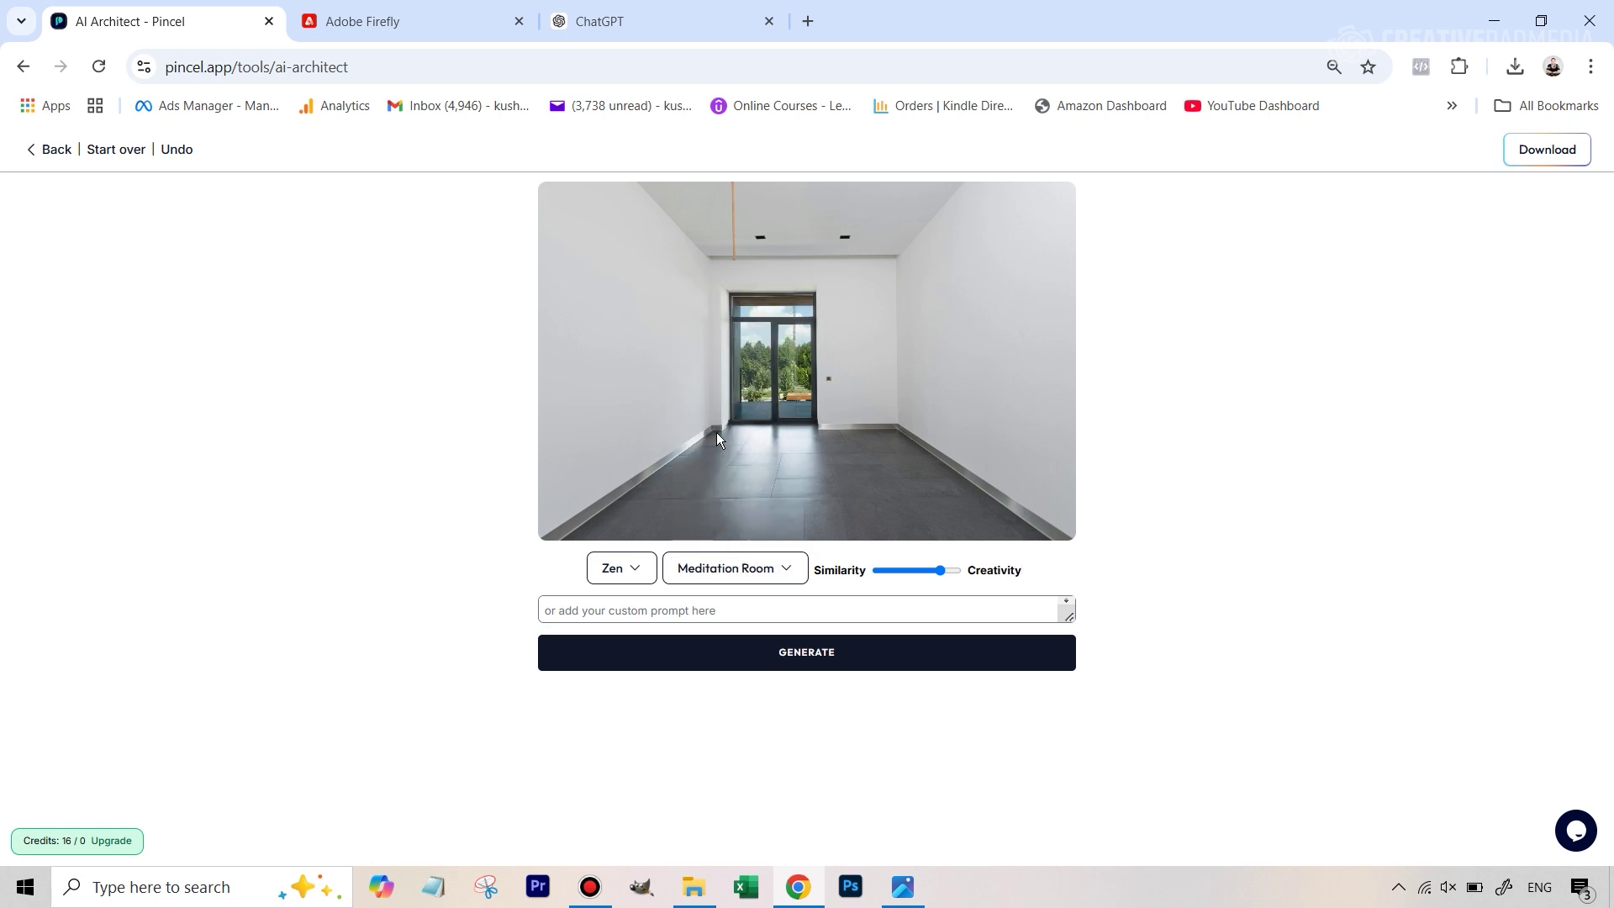
left_click(937, 575)
left_click_drag(934, 573, 935, 576)
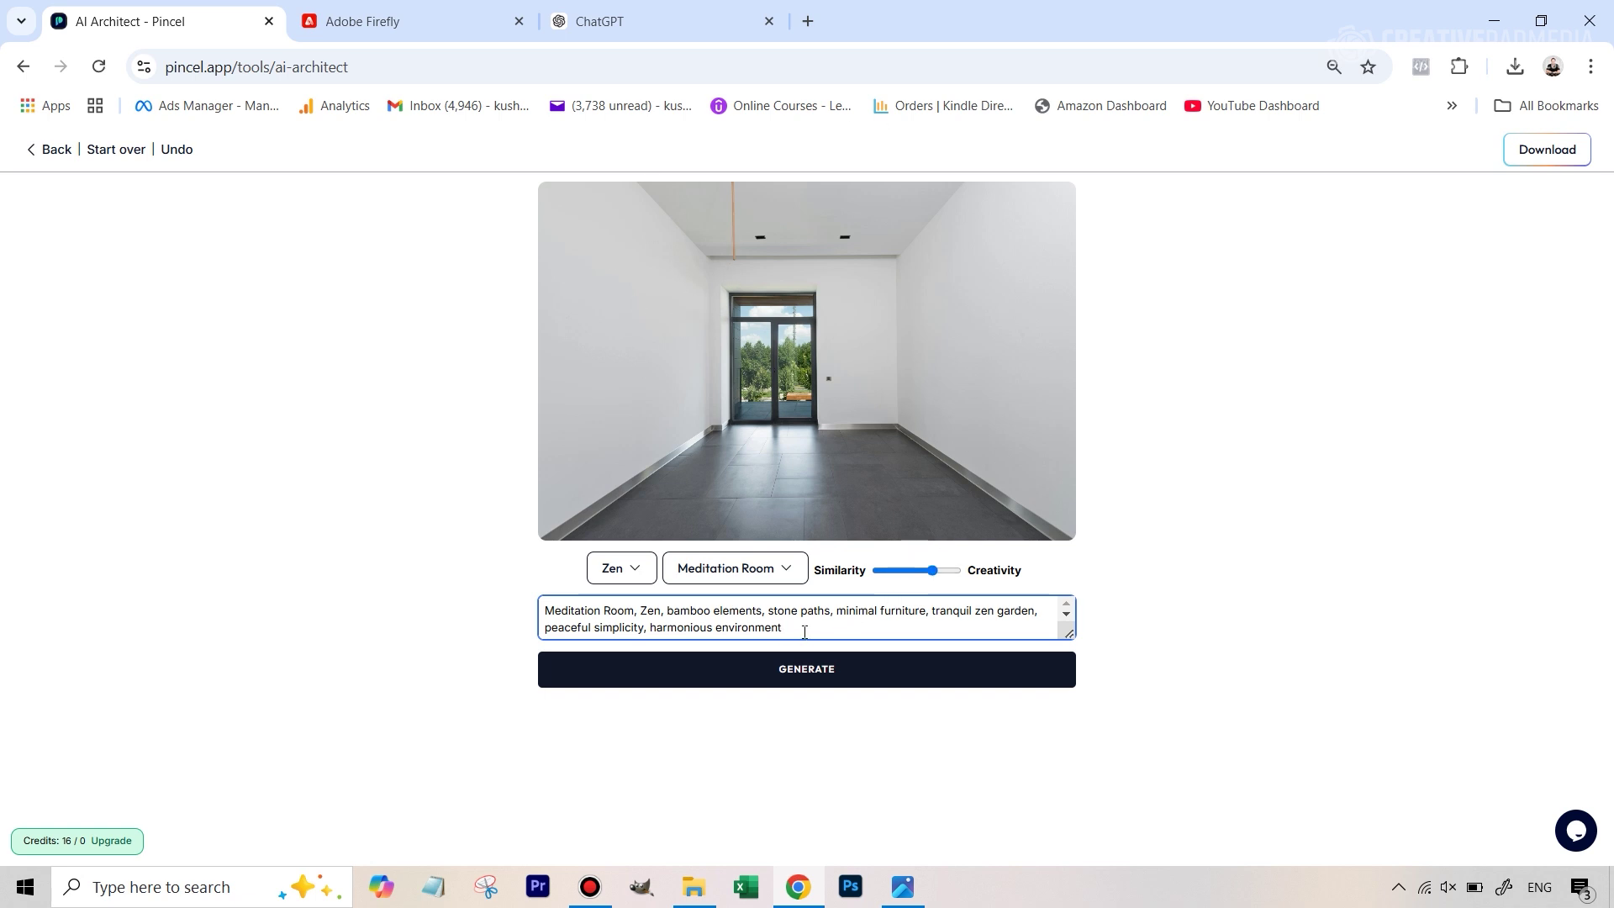
- Replace the automatic prompt with a detailed one beginning "Create a serene meditation room with a calming, minimalist aesthetic" and generate the redesign
left_click_drag(728, 620, 535, 615)
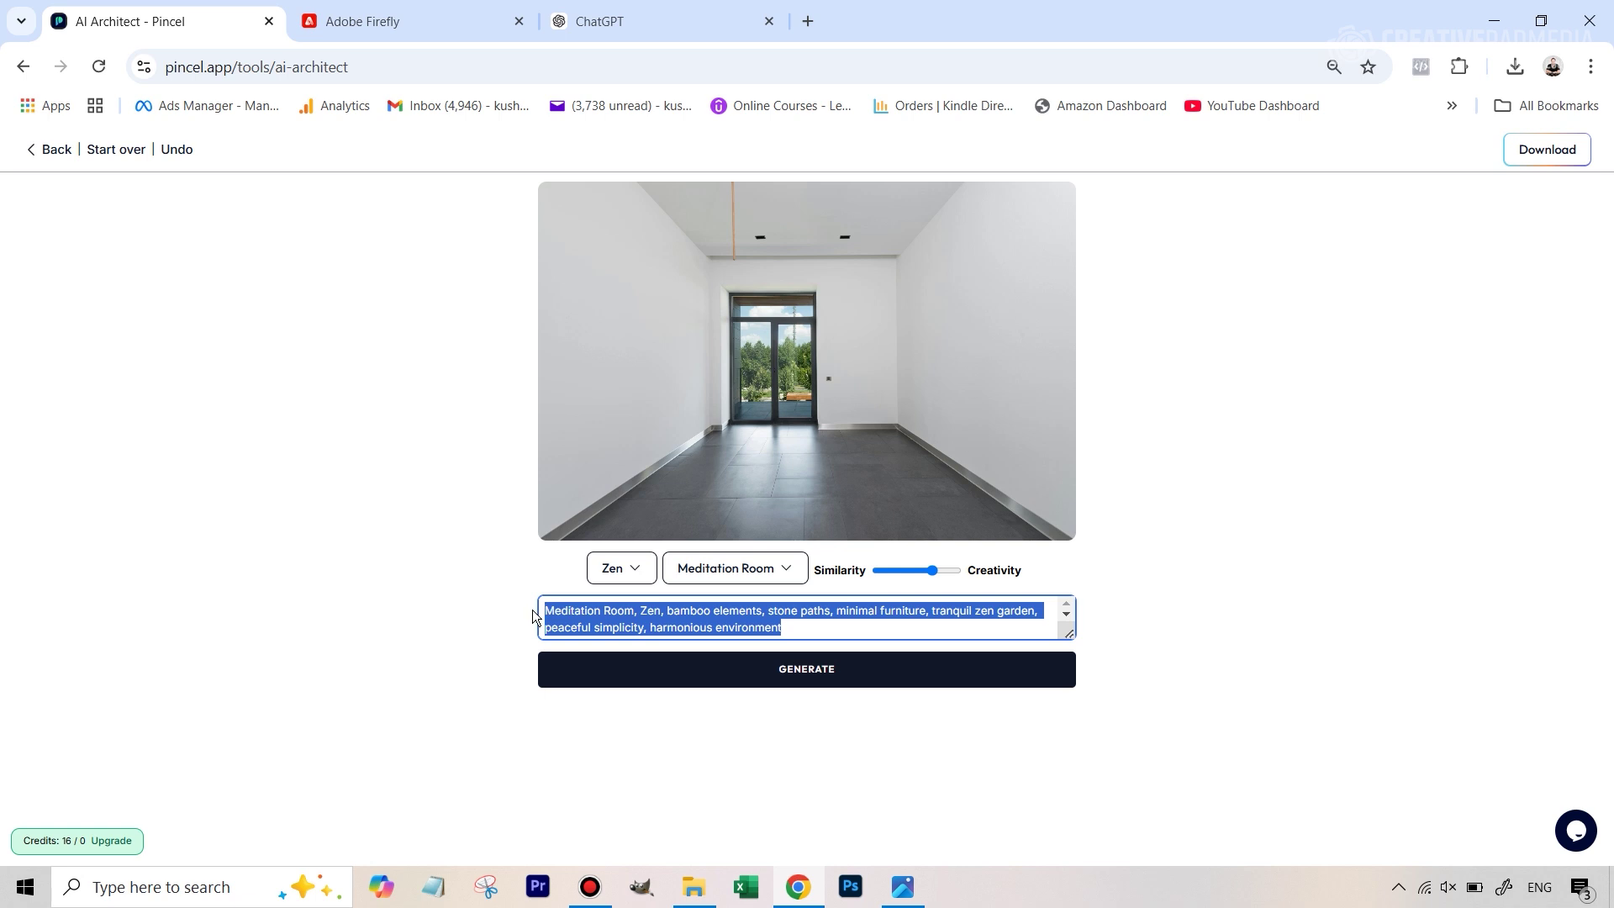
type("Create a serene meditation room with a calming, minimalist aesthetic. Include soft beige cushions arranged on a wooden floor, round woven mats, and candles emitting a warm, ambient glow. Incorporate natural elements like a potted olive tree and subtle greenery. Place a Buddha statue as a central piece on a wooden shelf, surrounded by soft, diffused lighting. The walls should have earthy tones, with a textured finish and a piece of calming artwork. The atmosphere should feel tranquil, inviting, and perfect for mindfulness.")
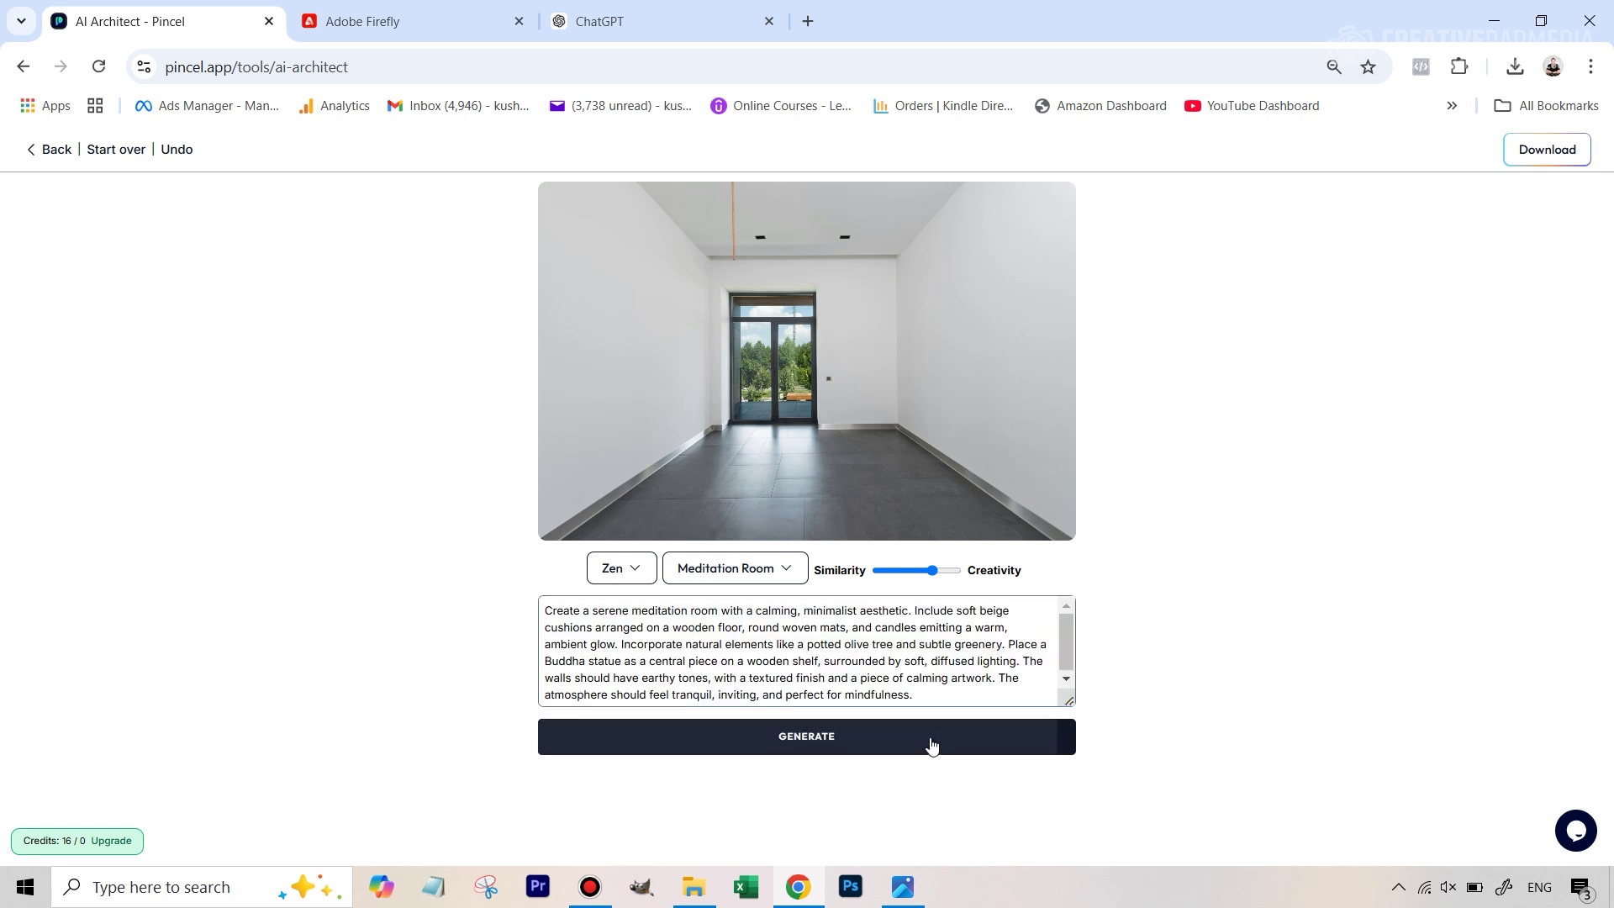
left_click(932, 745)
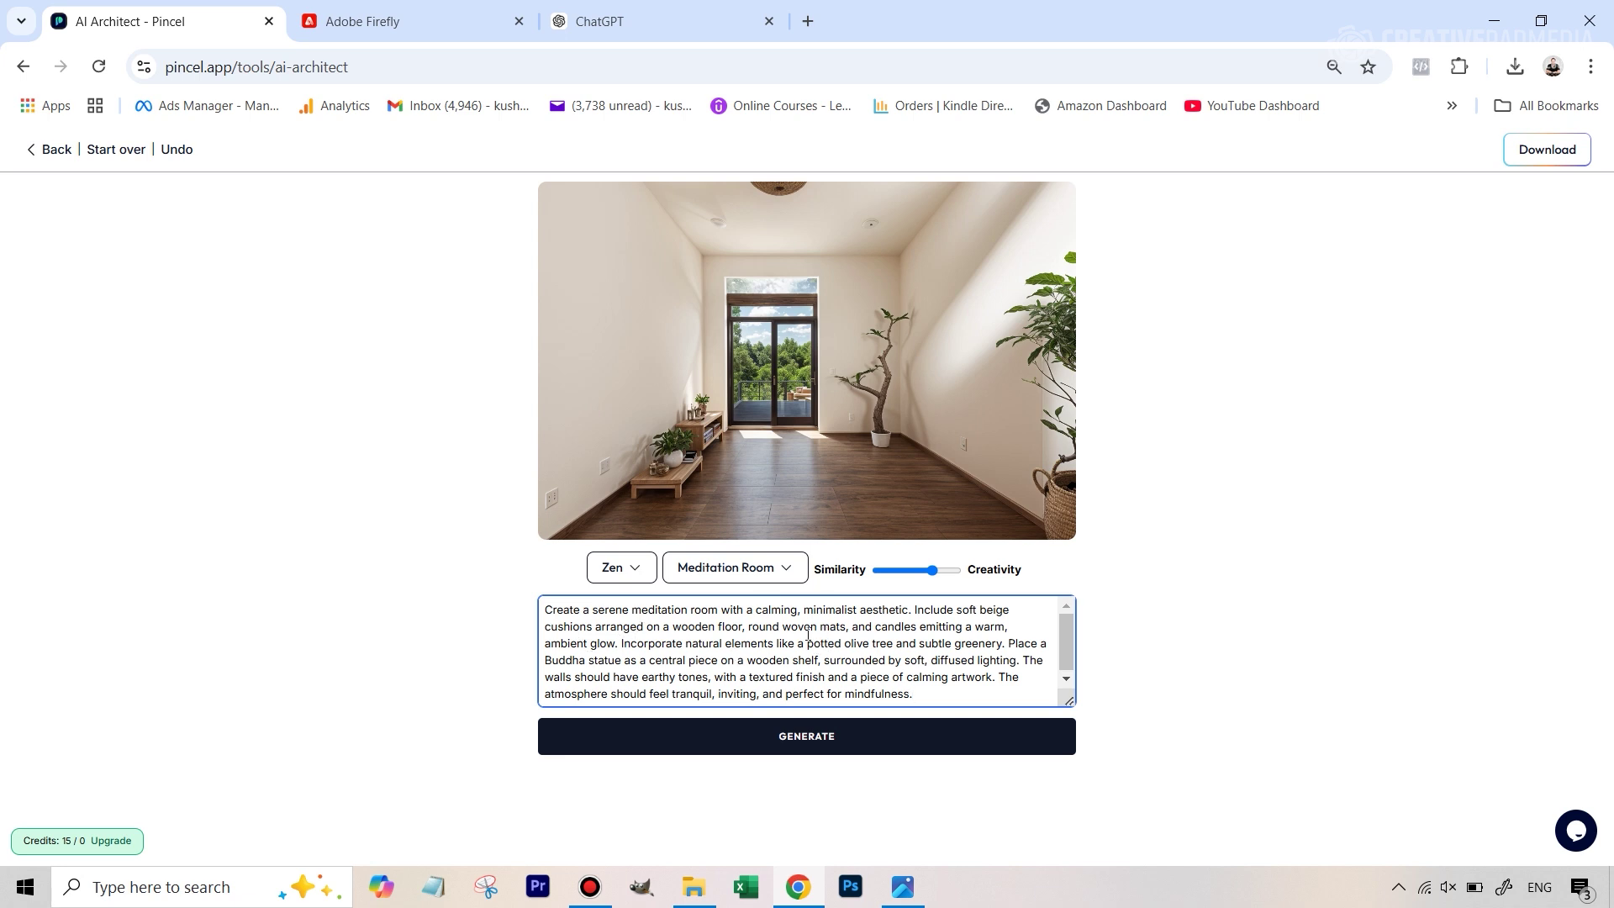
- Raise creativity to the maximum, generate the Zen meditation room again and enlarge the page to inspect the result
left_click_drag(548, 661, 618, 657)
mouse_move(937, 578)
left_click_drag(937, 579, 967, 575)
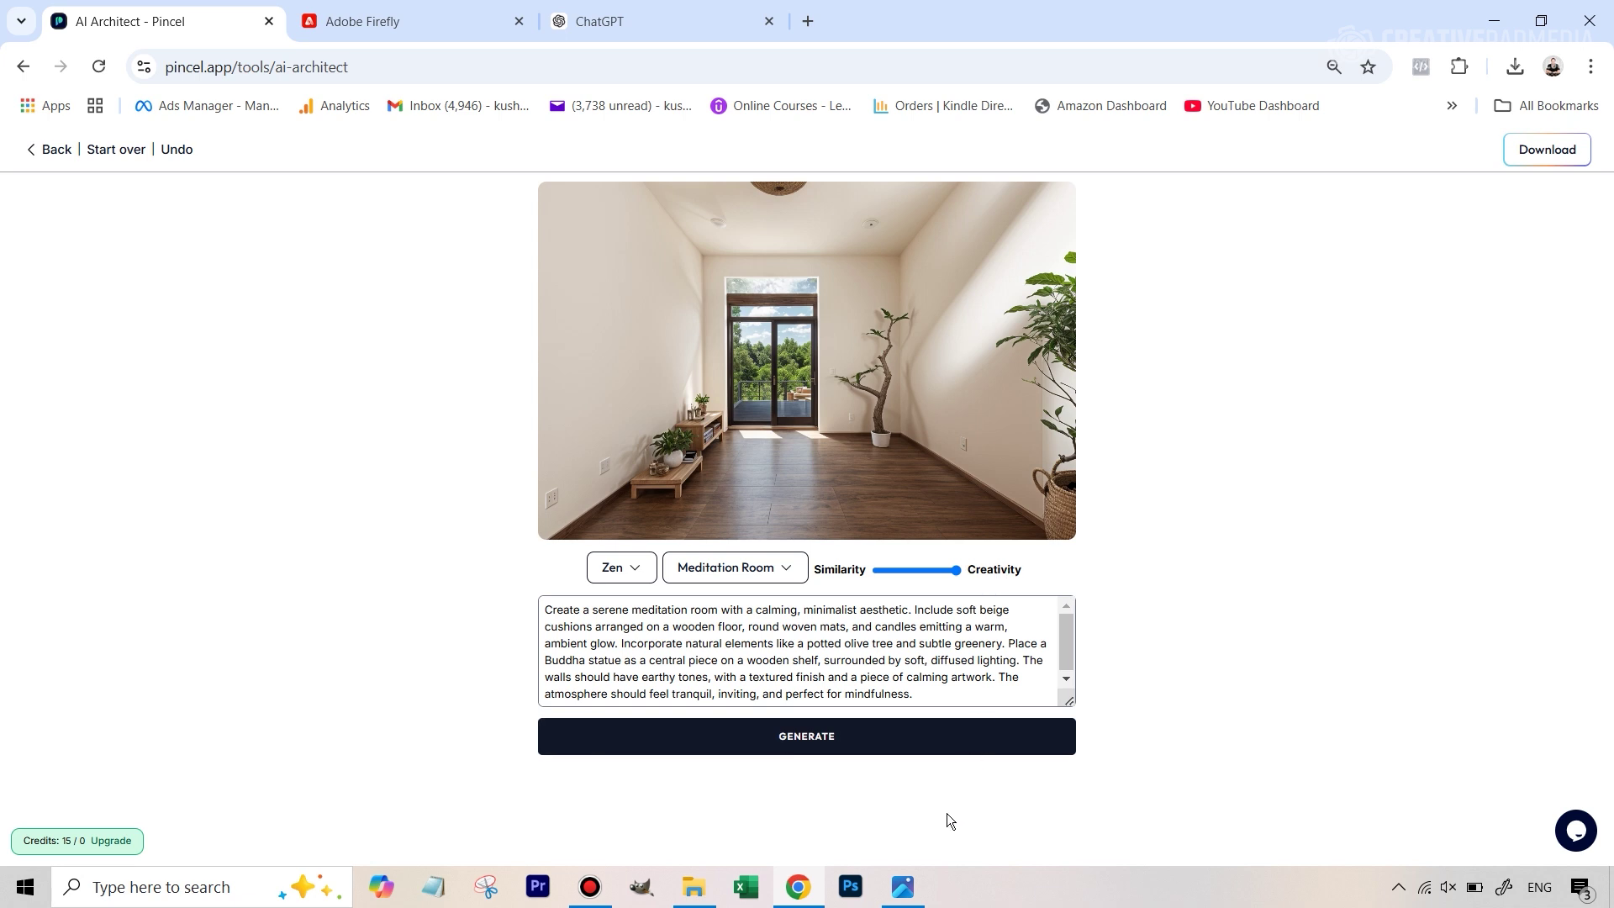
left_click(935, 744)
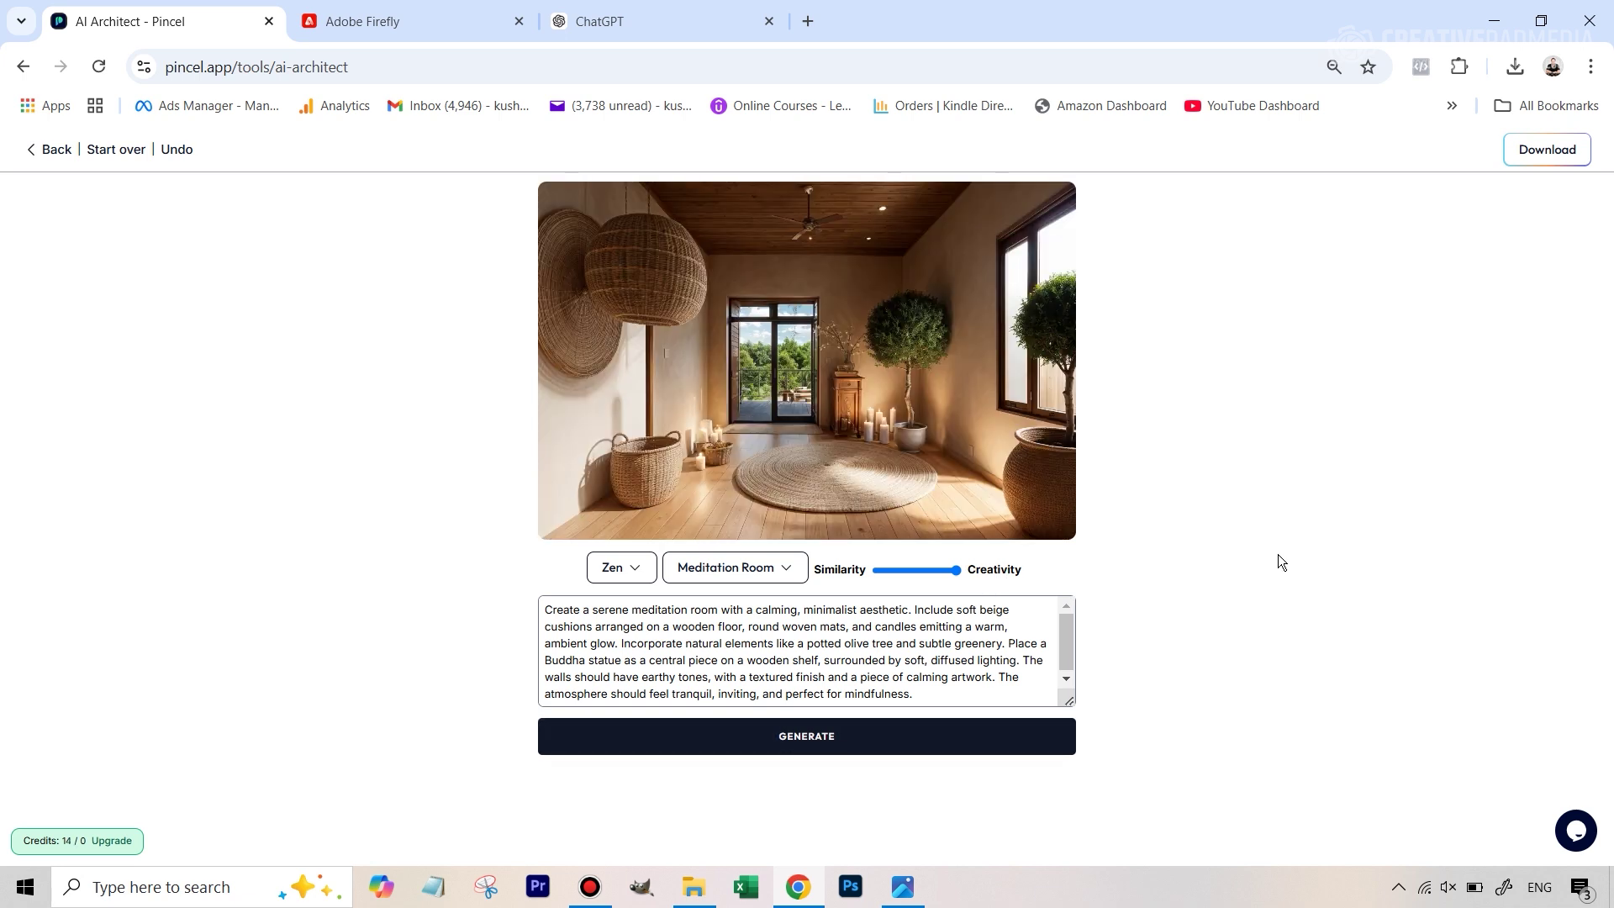
key("ctrl+plus")
key("ctrl+plus")
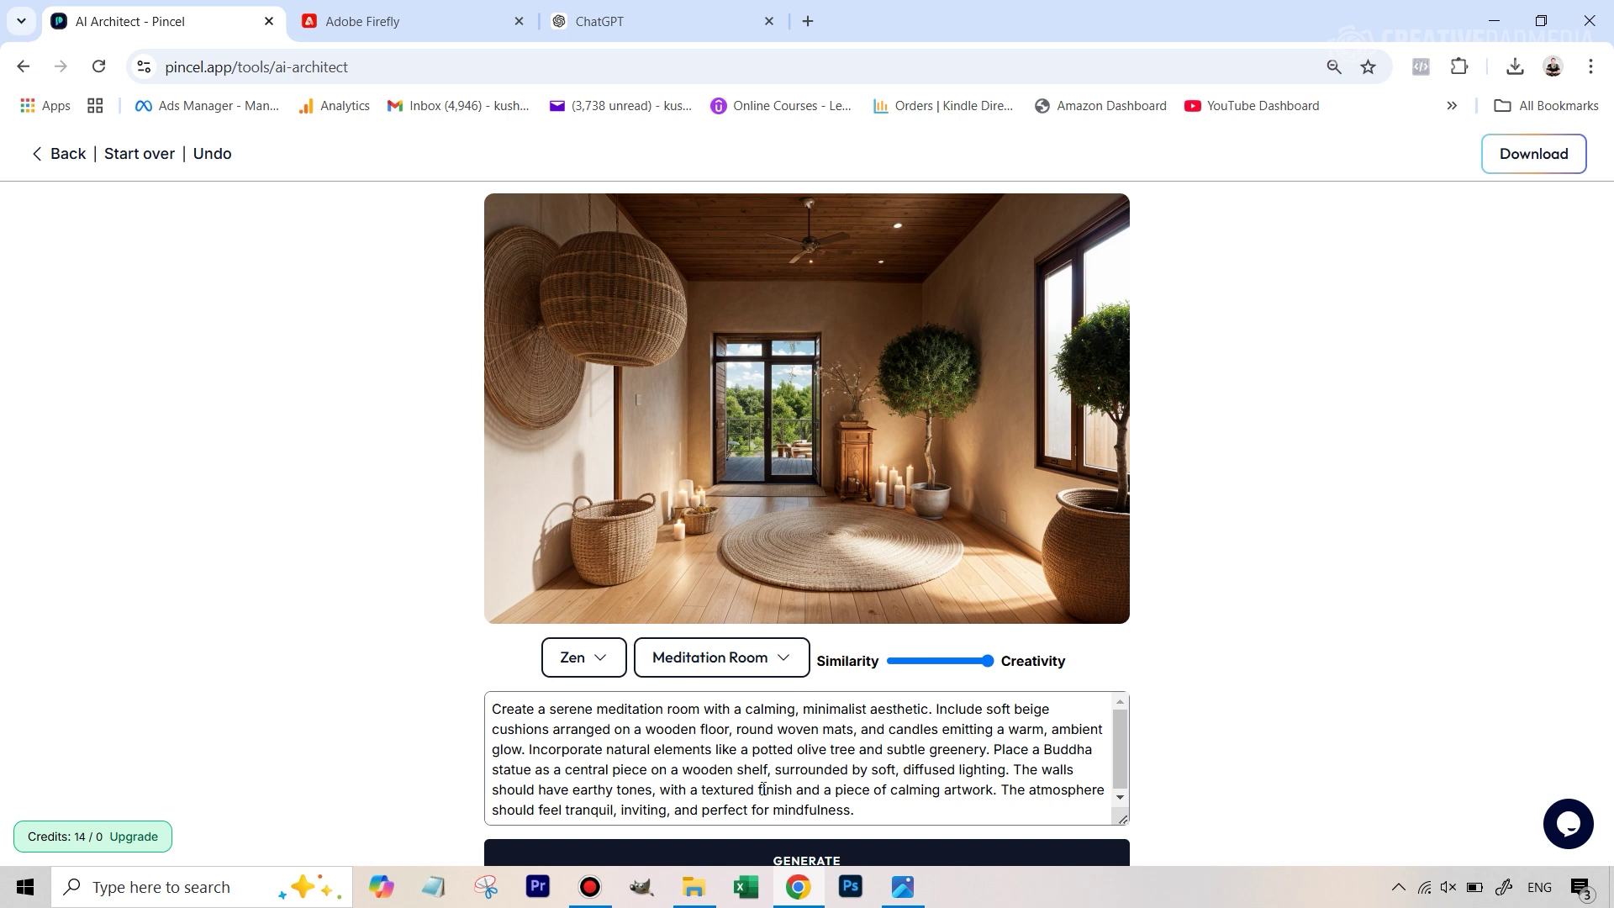
- Switch to Adobe Firefly and open its Text to image tool
left_click(366, 22)
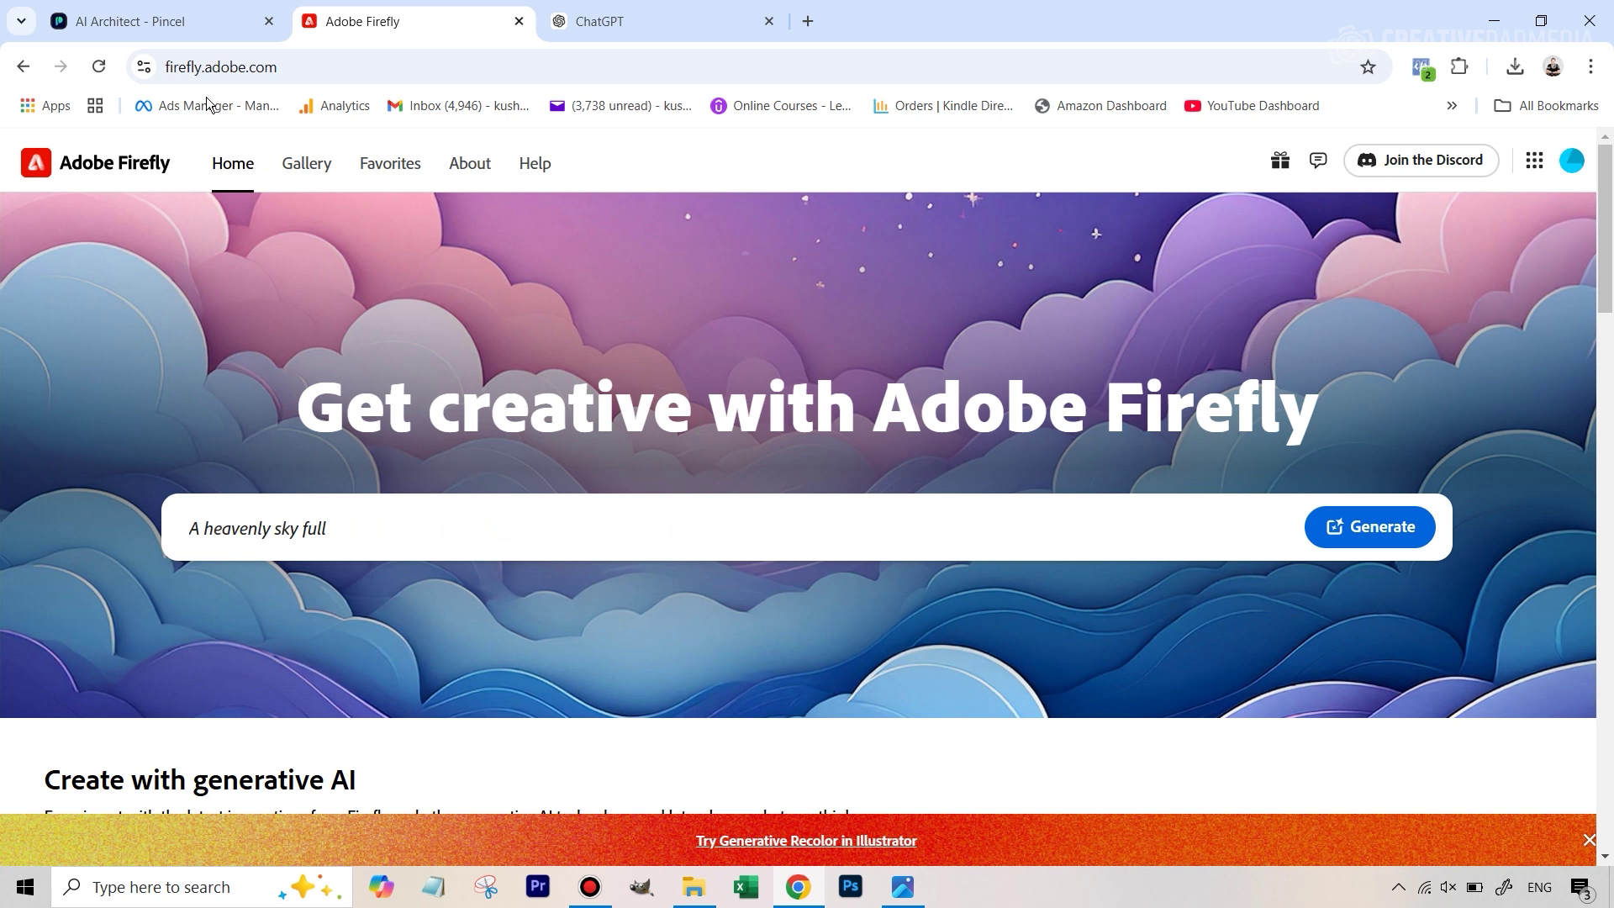
scroll(546, 498, "down", 5)
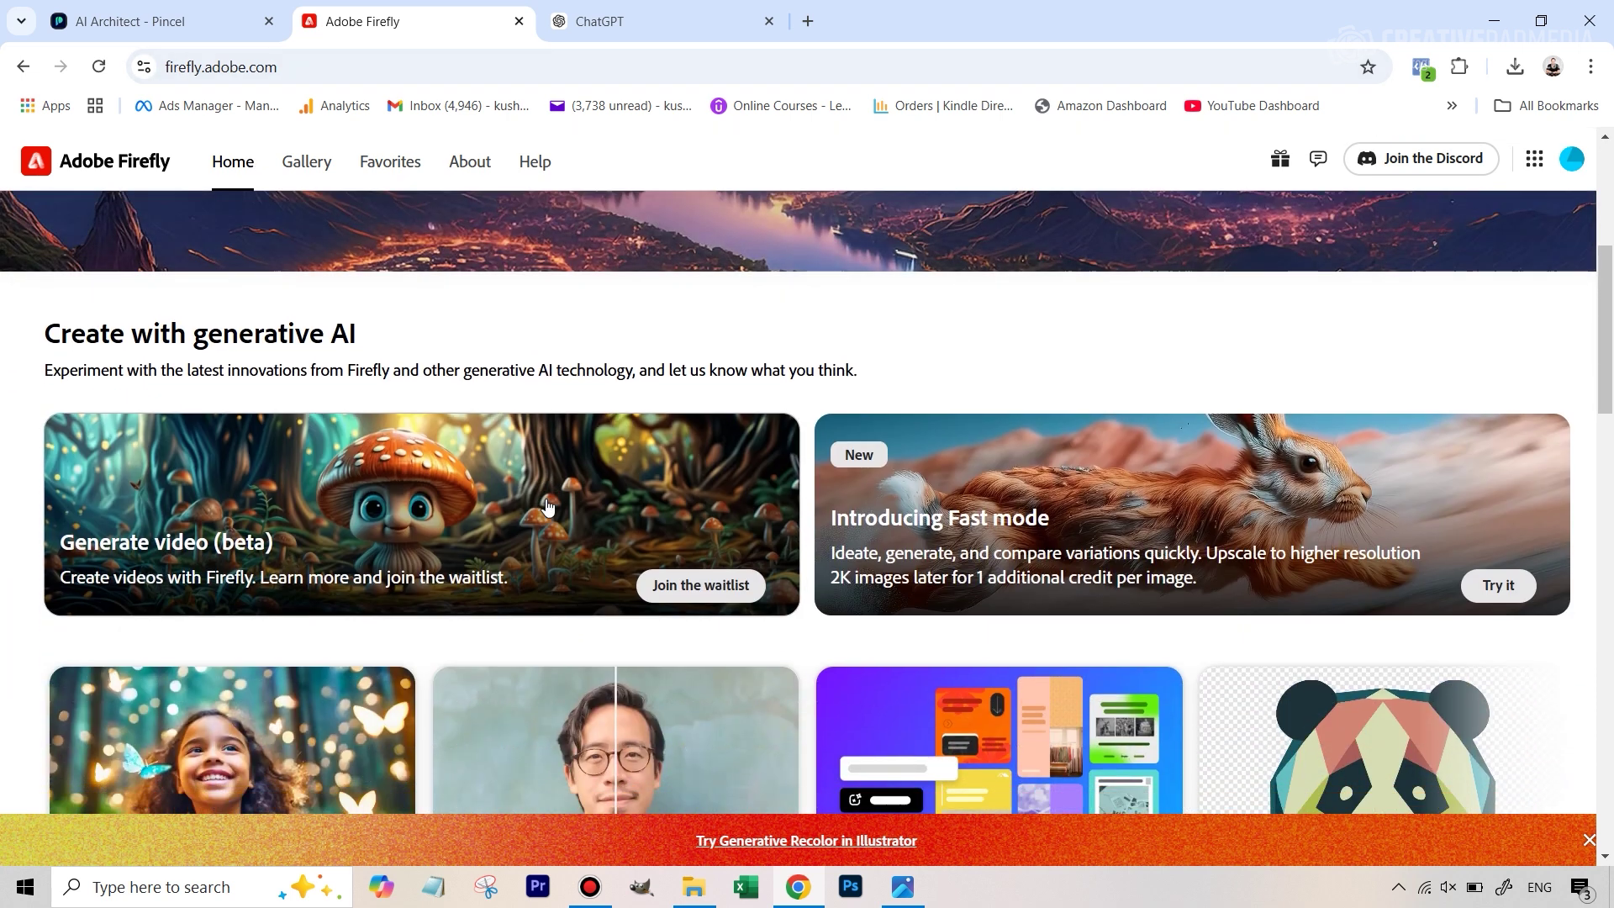
scroll(547, 504, "down", 3)
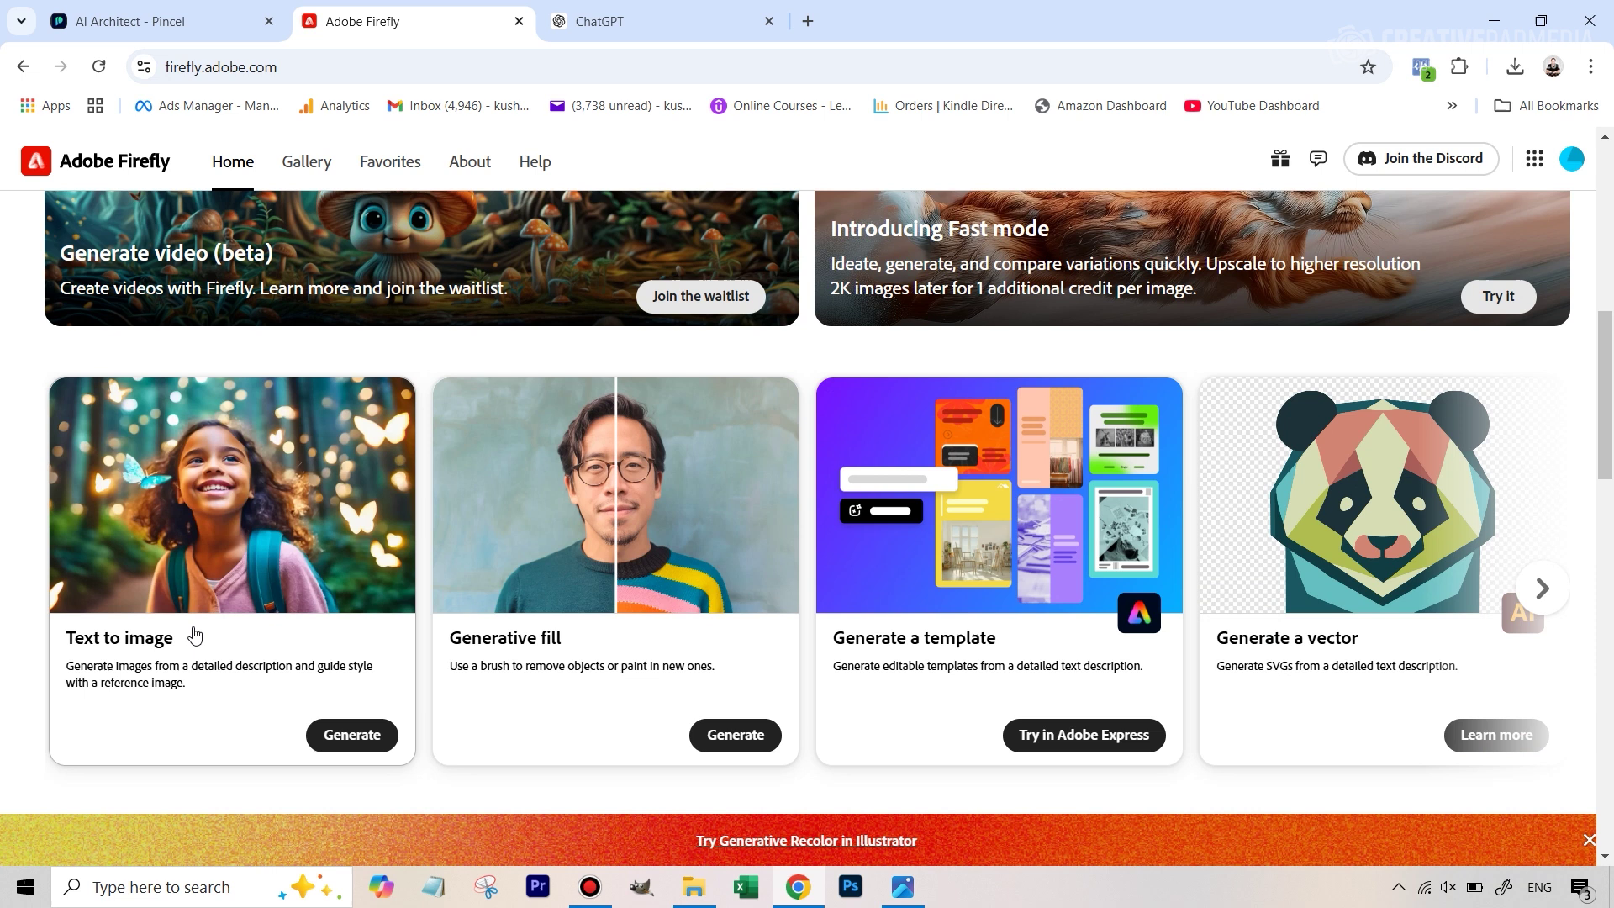
left_click(267, 469)
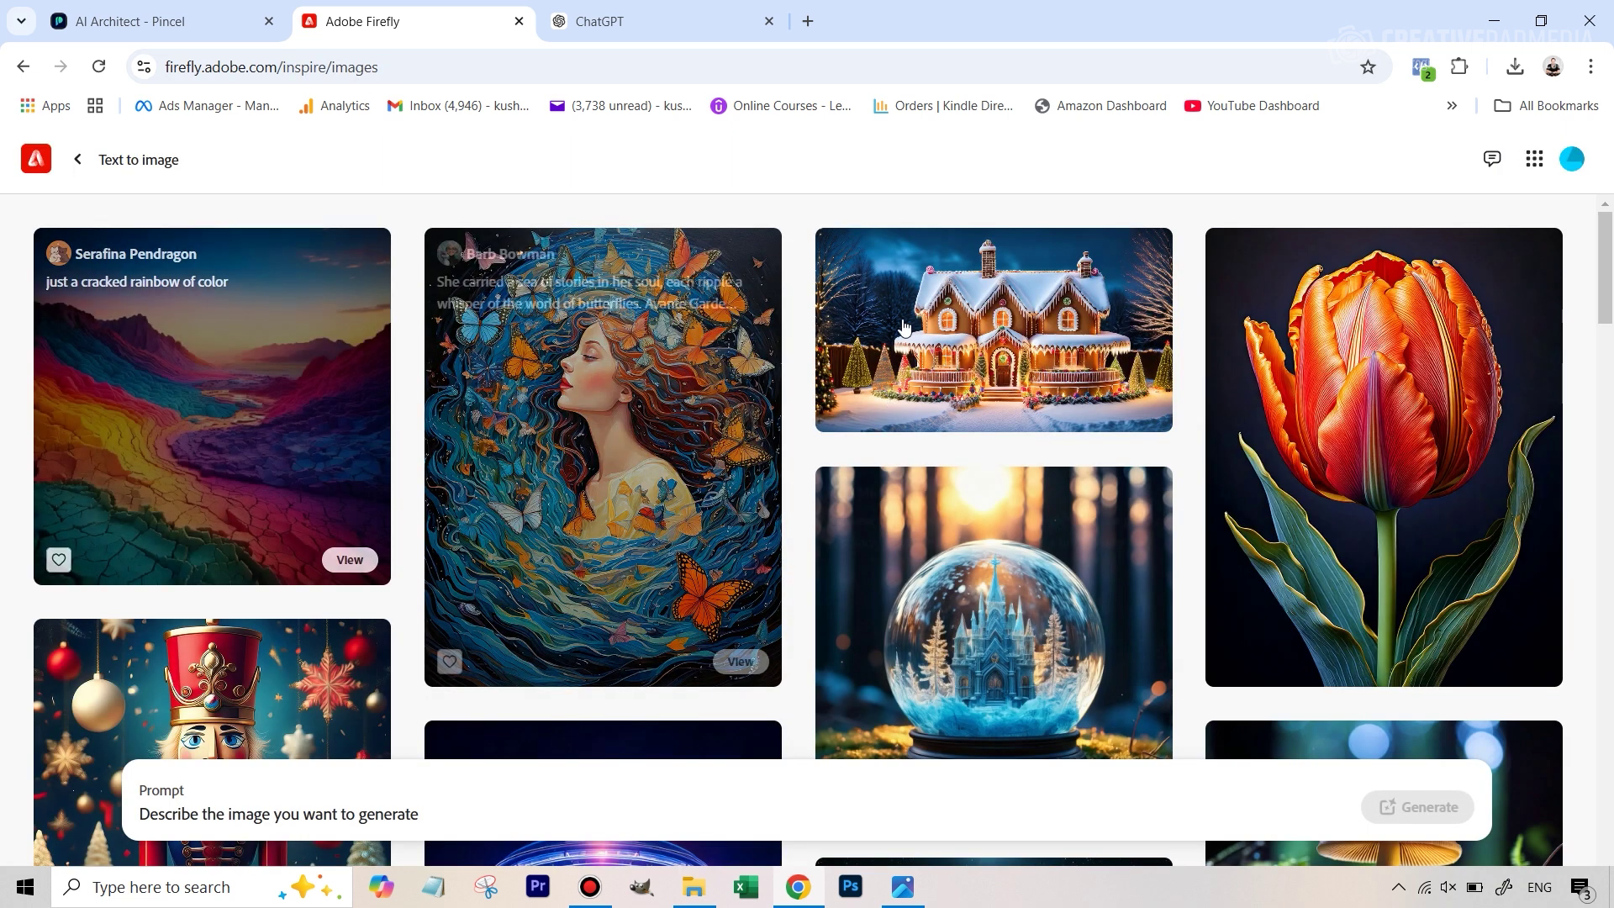
- Open the gallery image "just a cracked rainbow of color" and clear its prompt
left_click(306, 341)
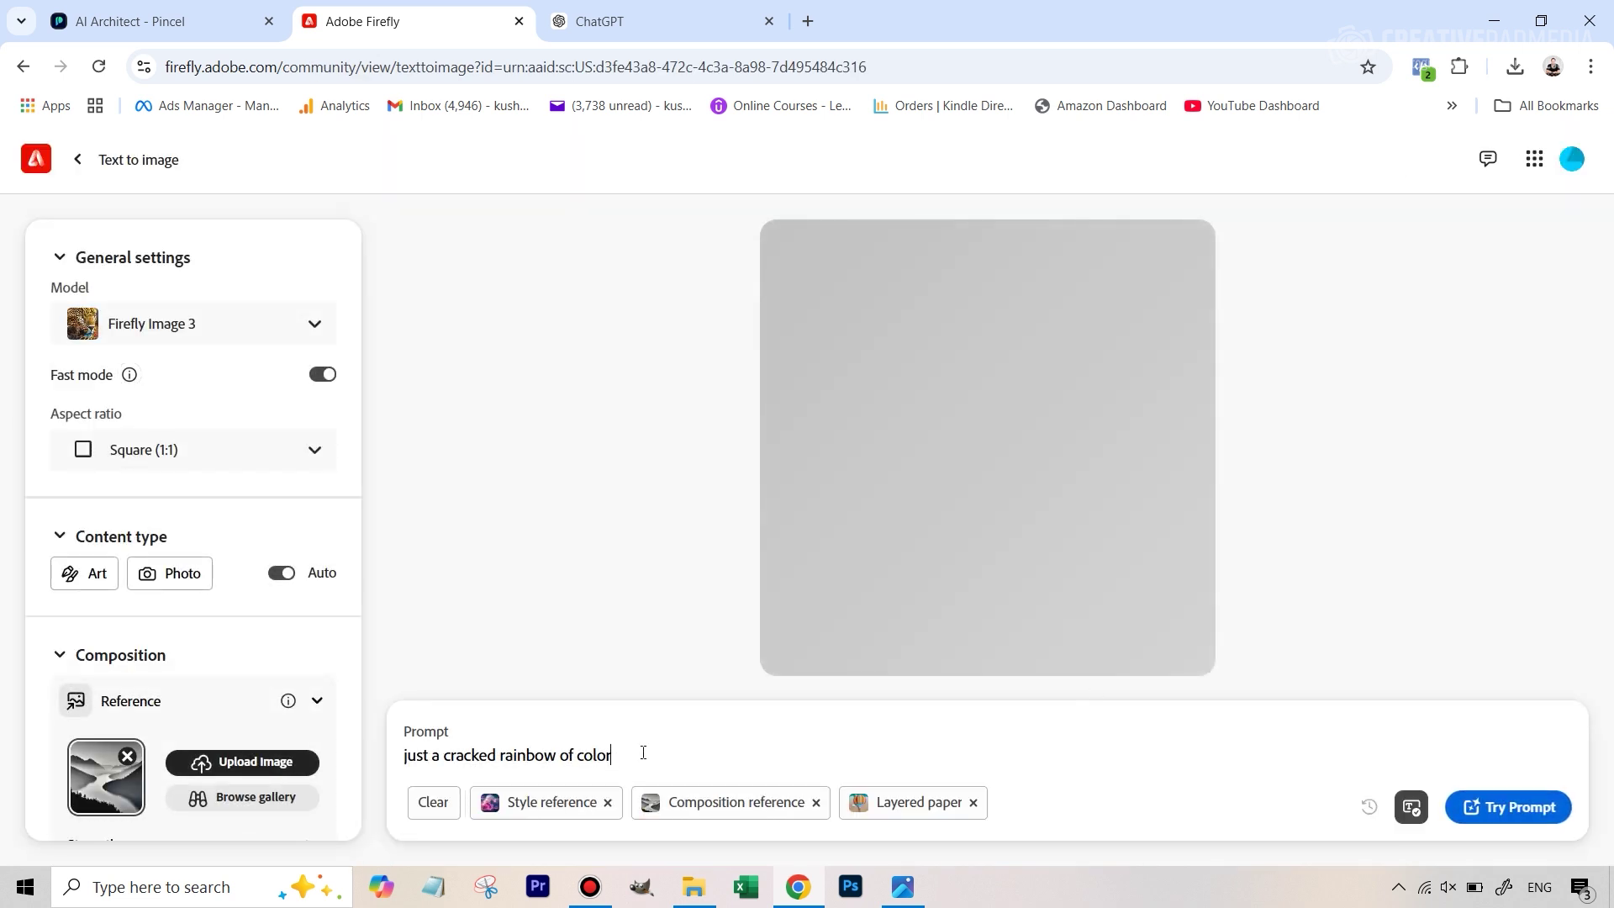
left_click_drag(643, 753, 403, 756)
key("BackSpace")
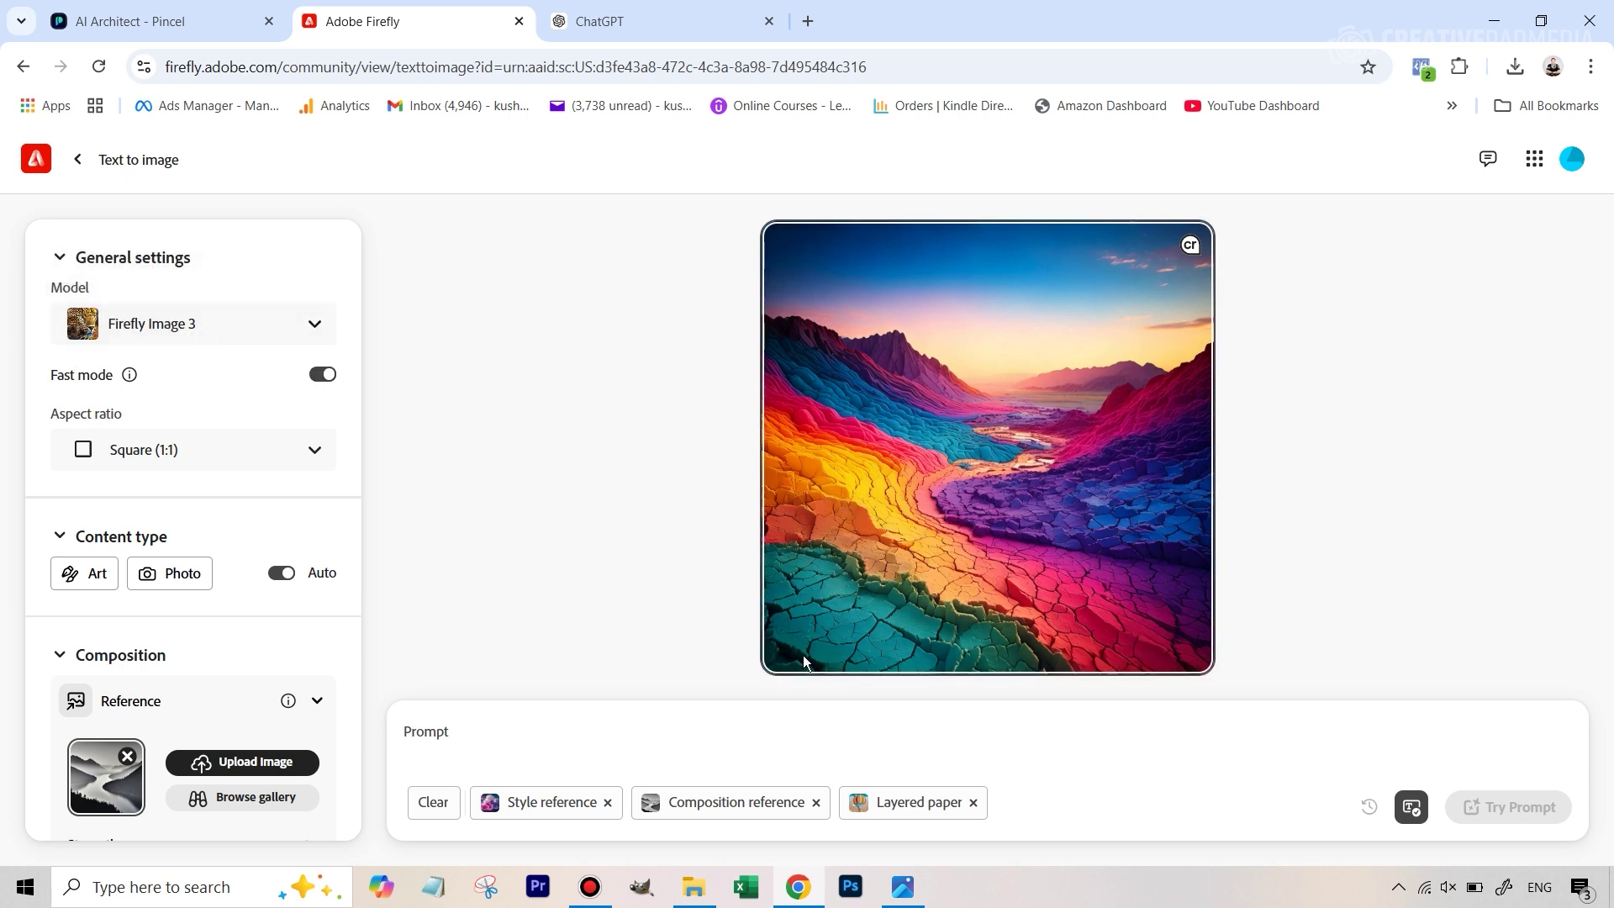
- Set the aspect ratio to Portrait (3:4) and the content type to Photo
mouse_move(1040, 315)
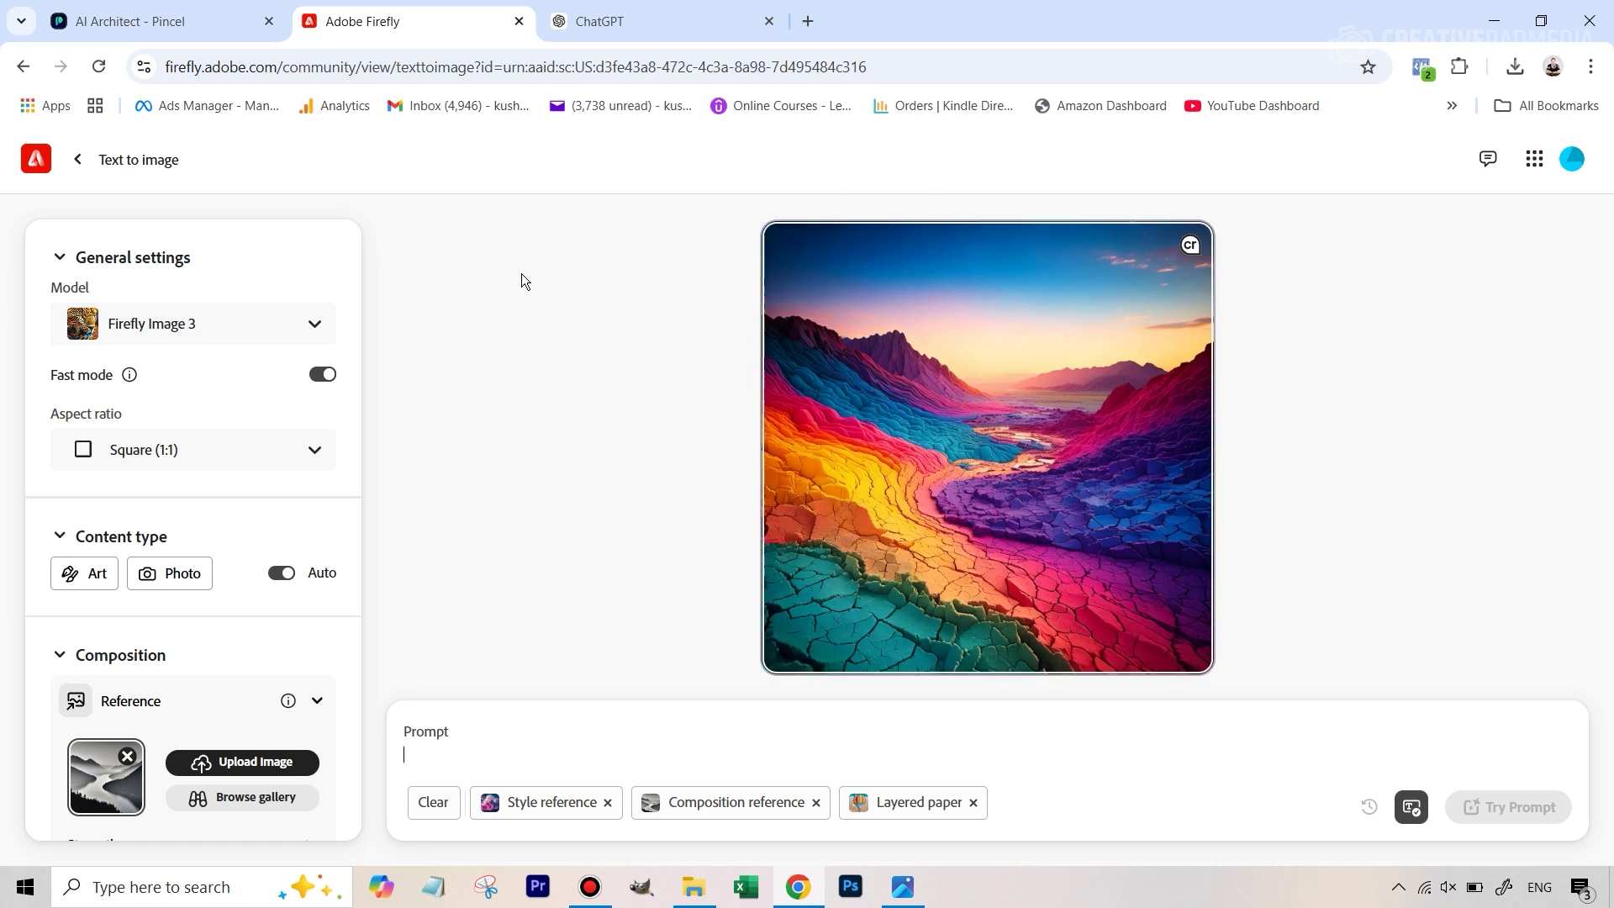
left_click(197, 457)
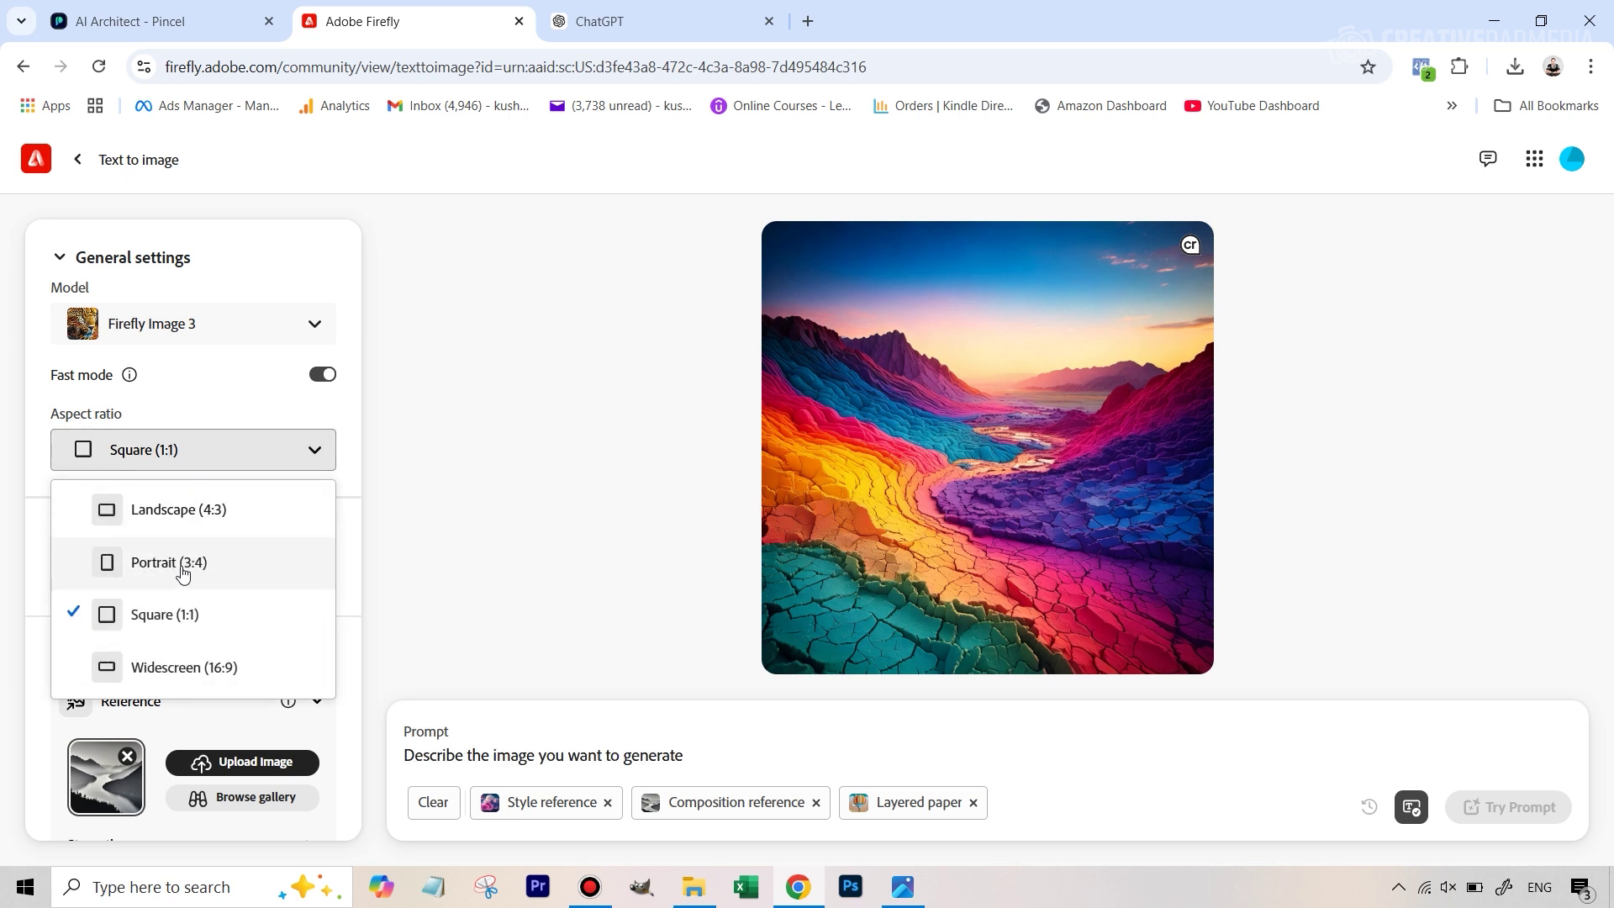
left_click(190, 571)
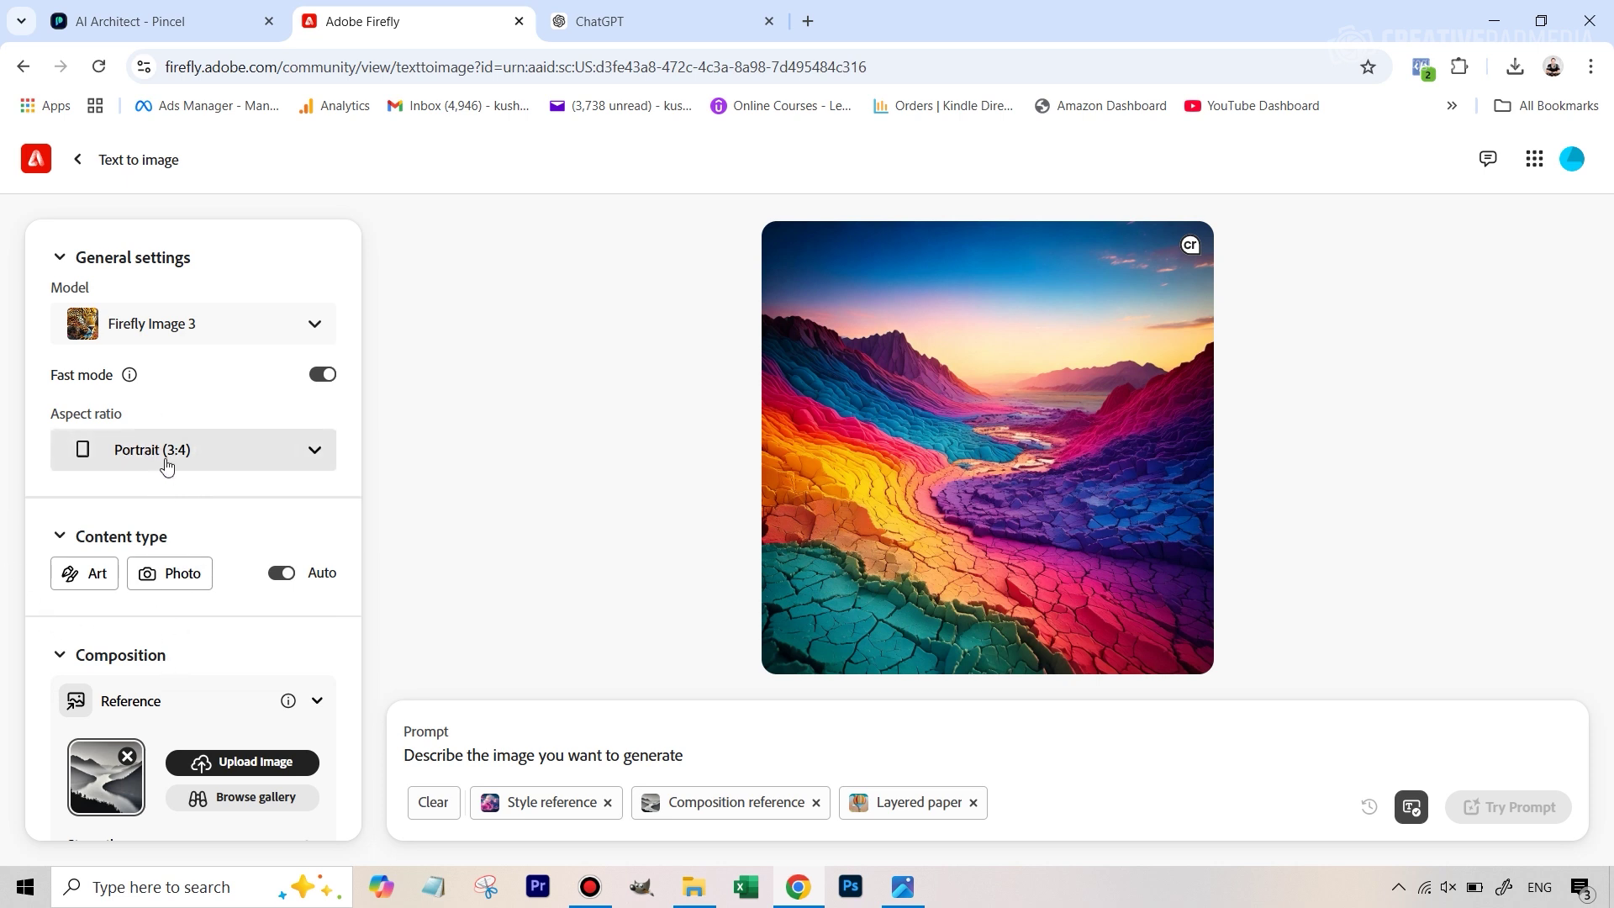
left_click(114, 575)
left_click(185, 589)
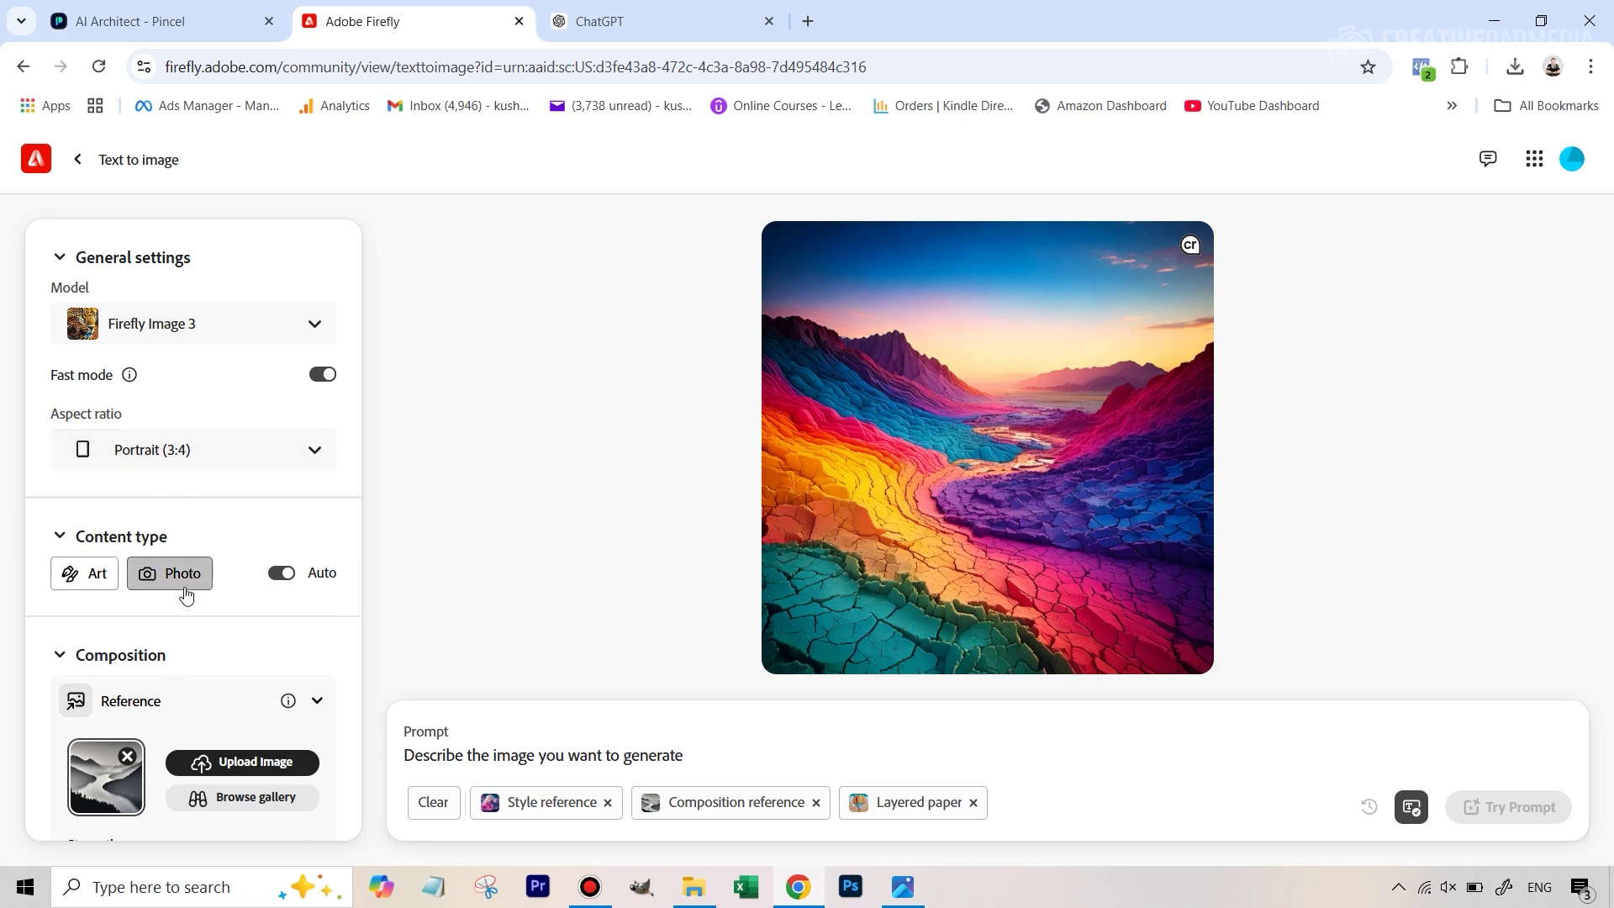
left_click(186, 593)
scroll(299, 644, "down", 3)
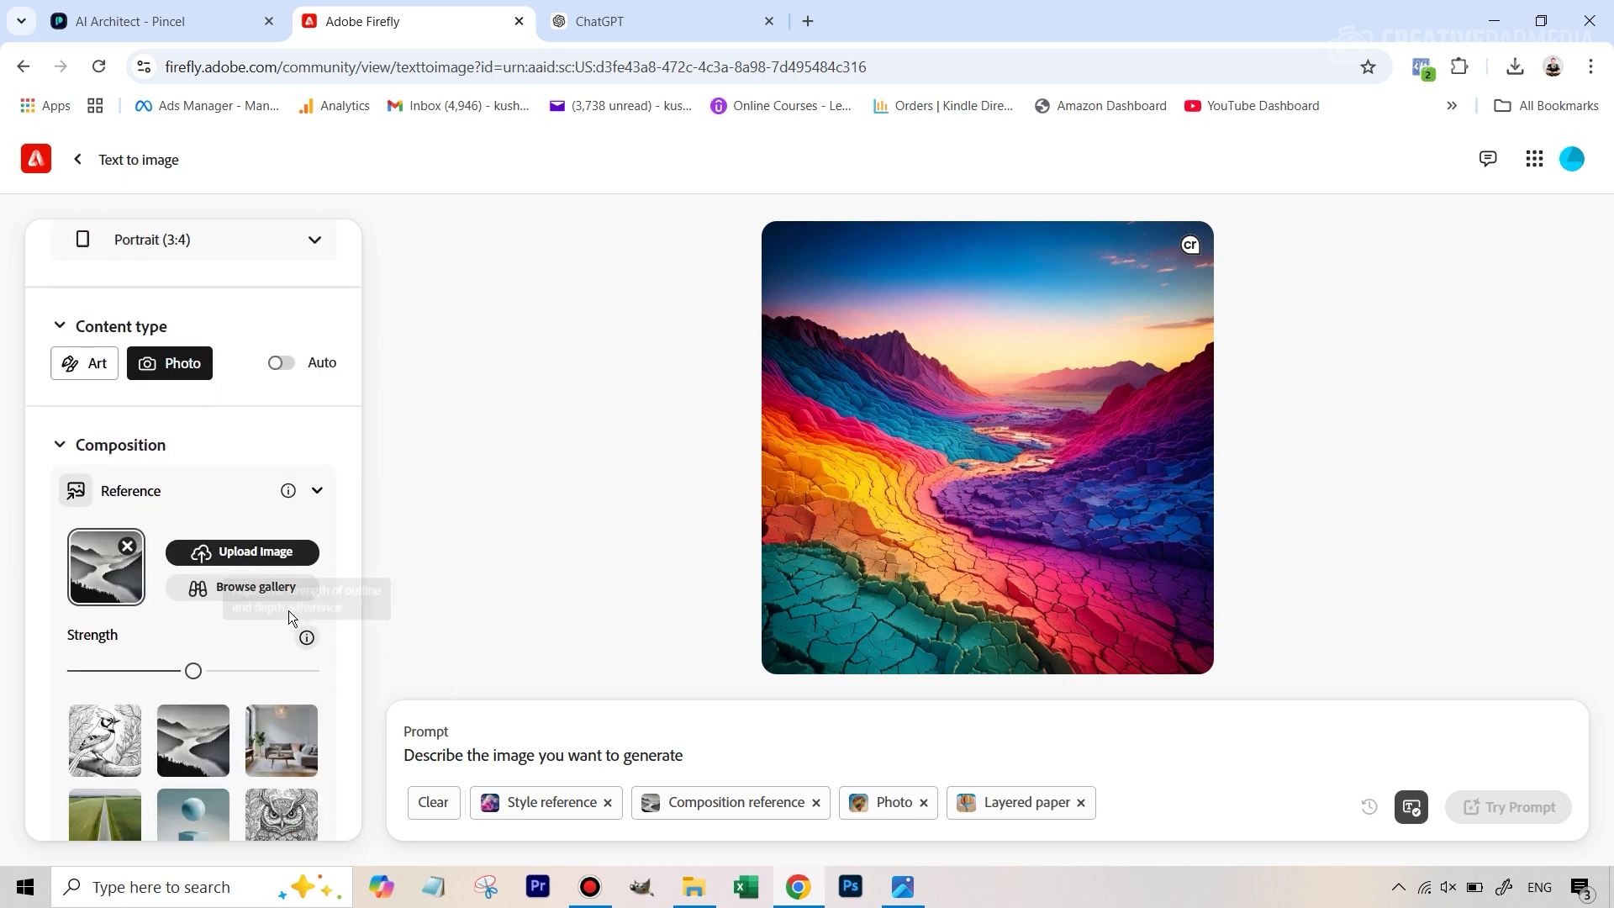
- Upload the empty room photo as the composition reference, accepting the image rights notice, and set its strength to maximum
scroll(269, 606, "down", 3)
scroll(237, 407, "up", 2)
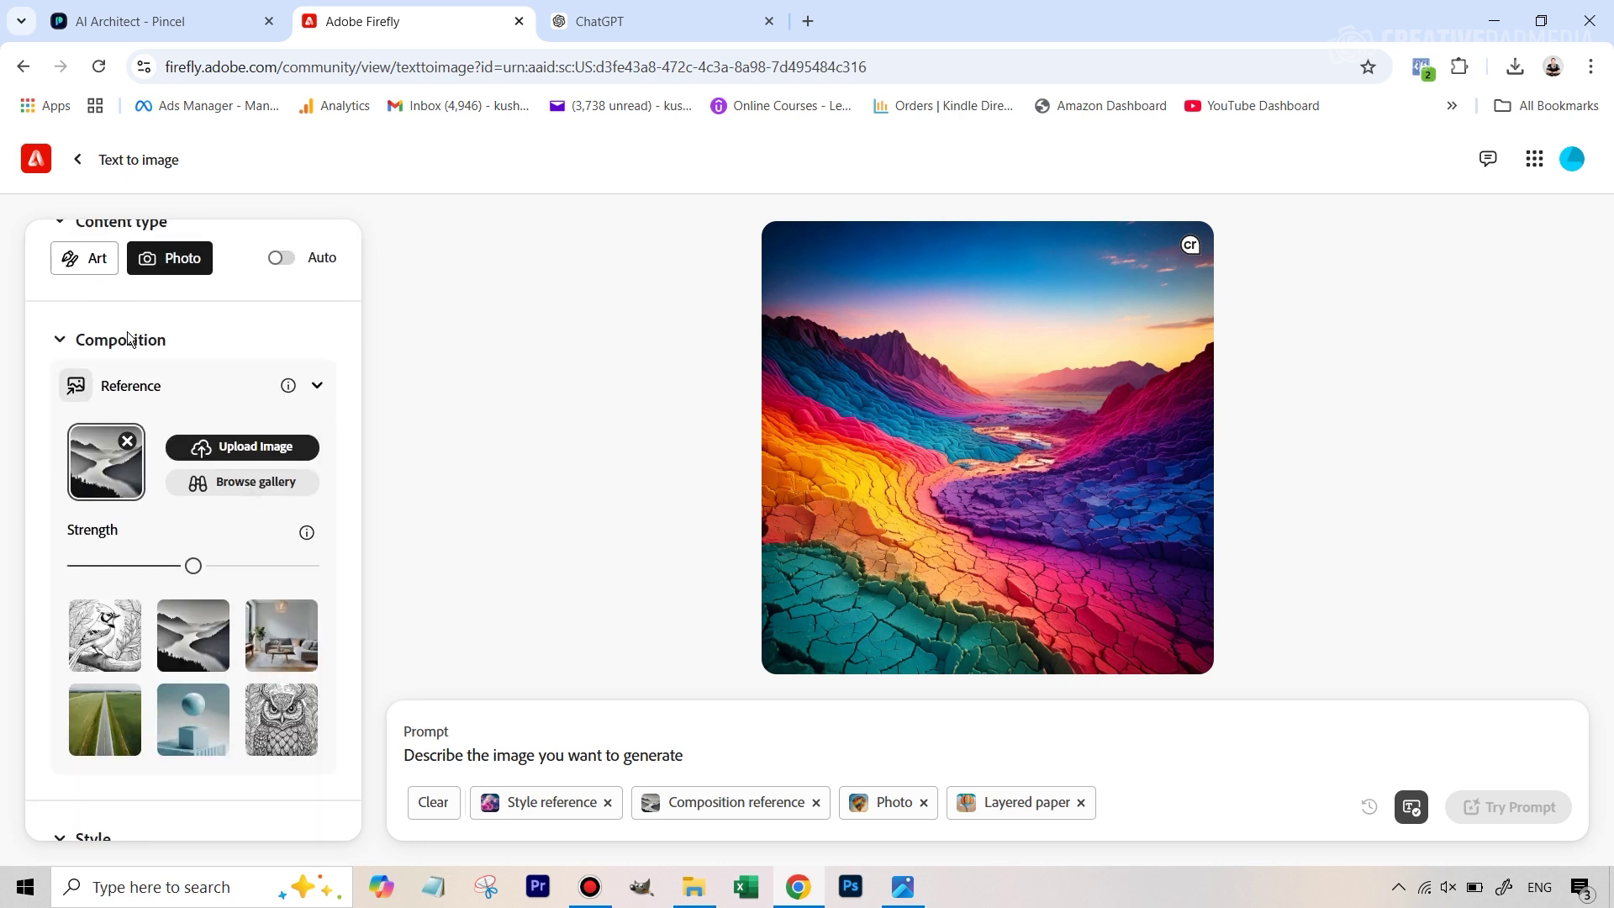
scroll(224, 376, "down", 6)
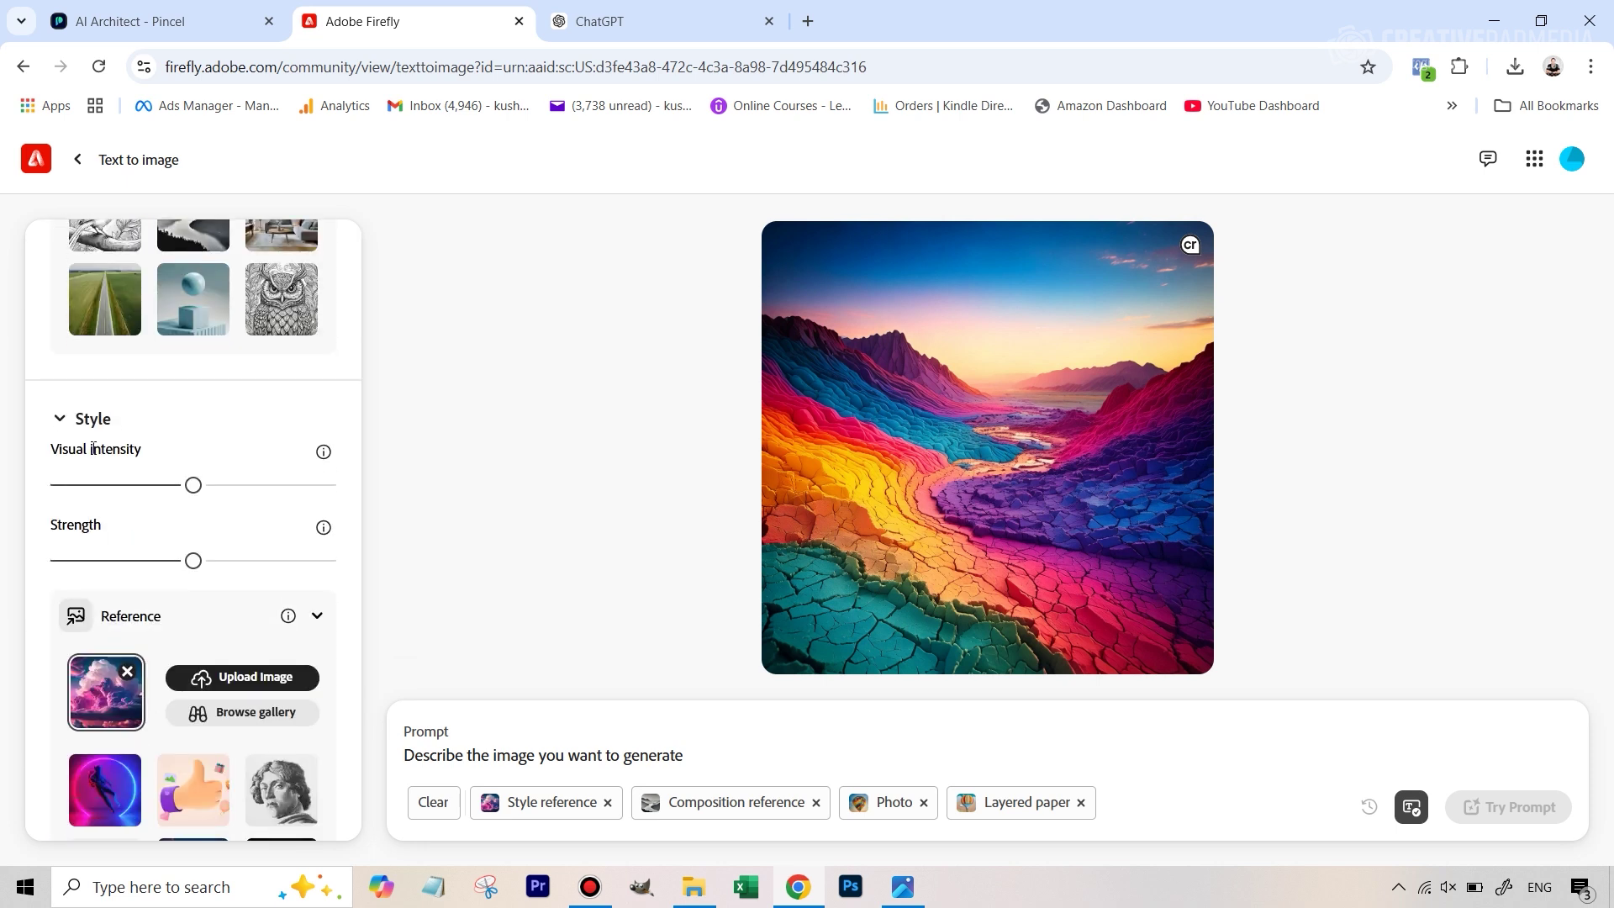
scroll(118, 432, "up", 4)
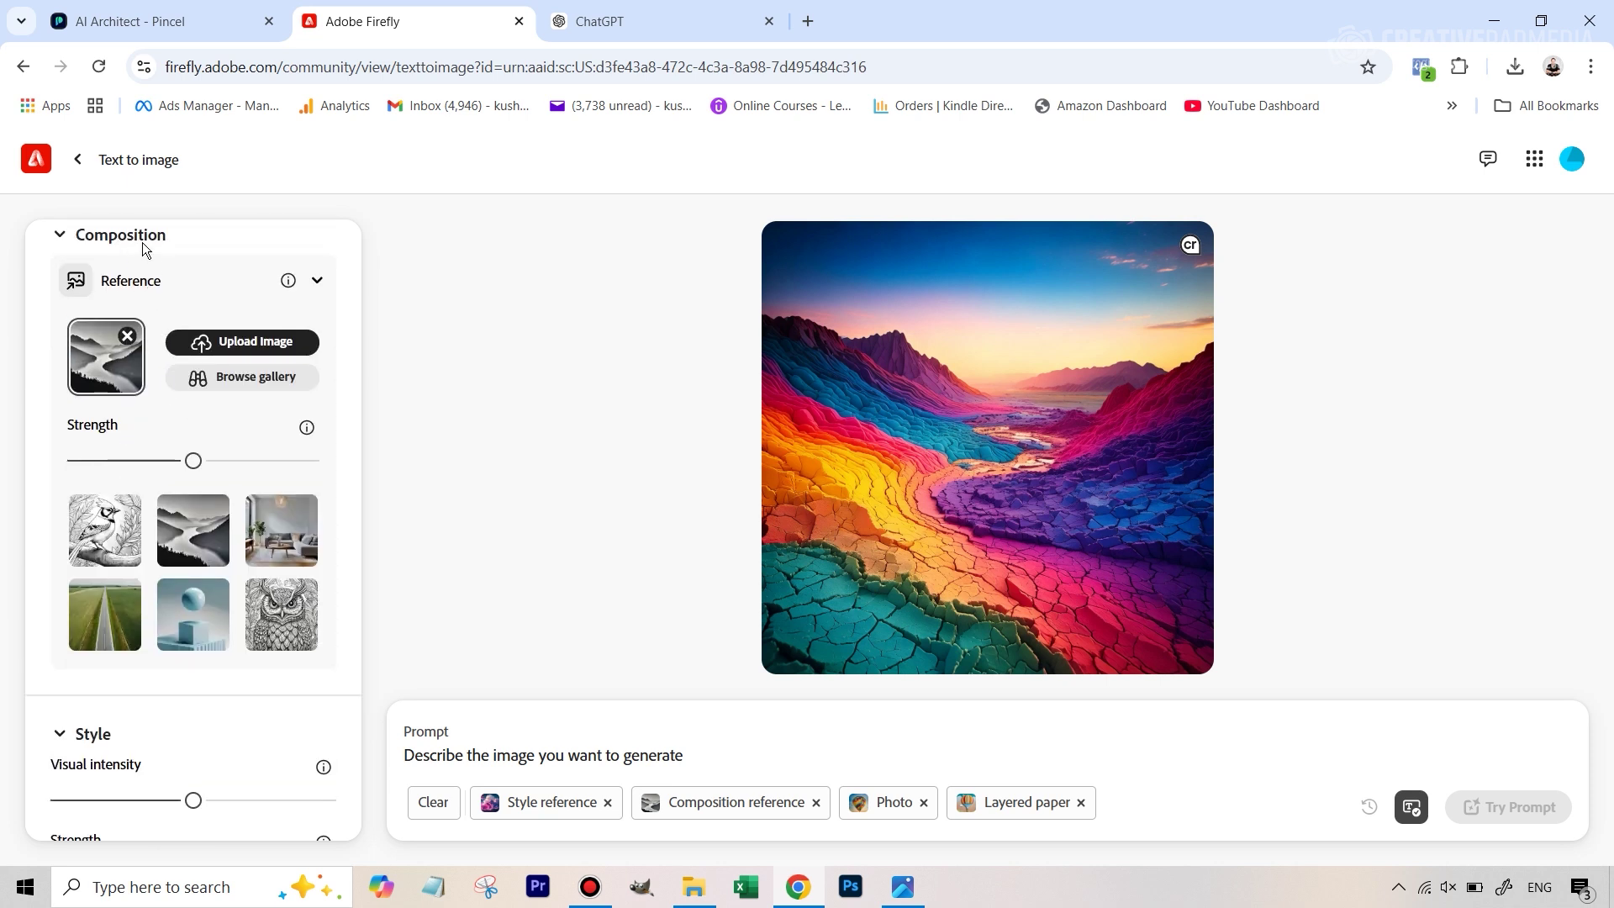
left_click(253, 352)
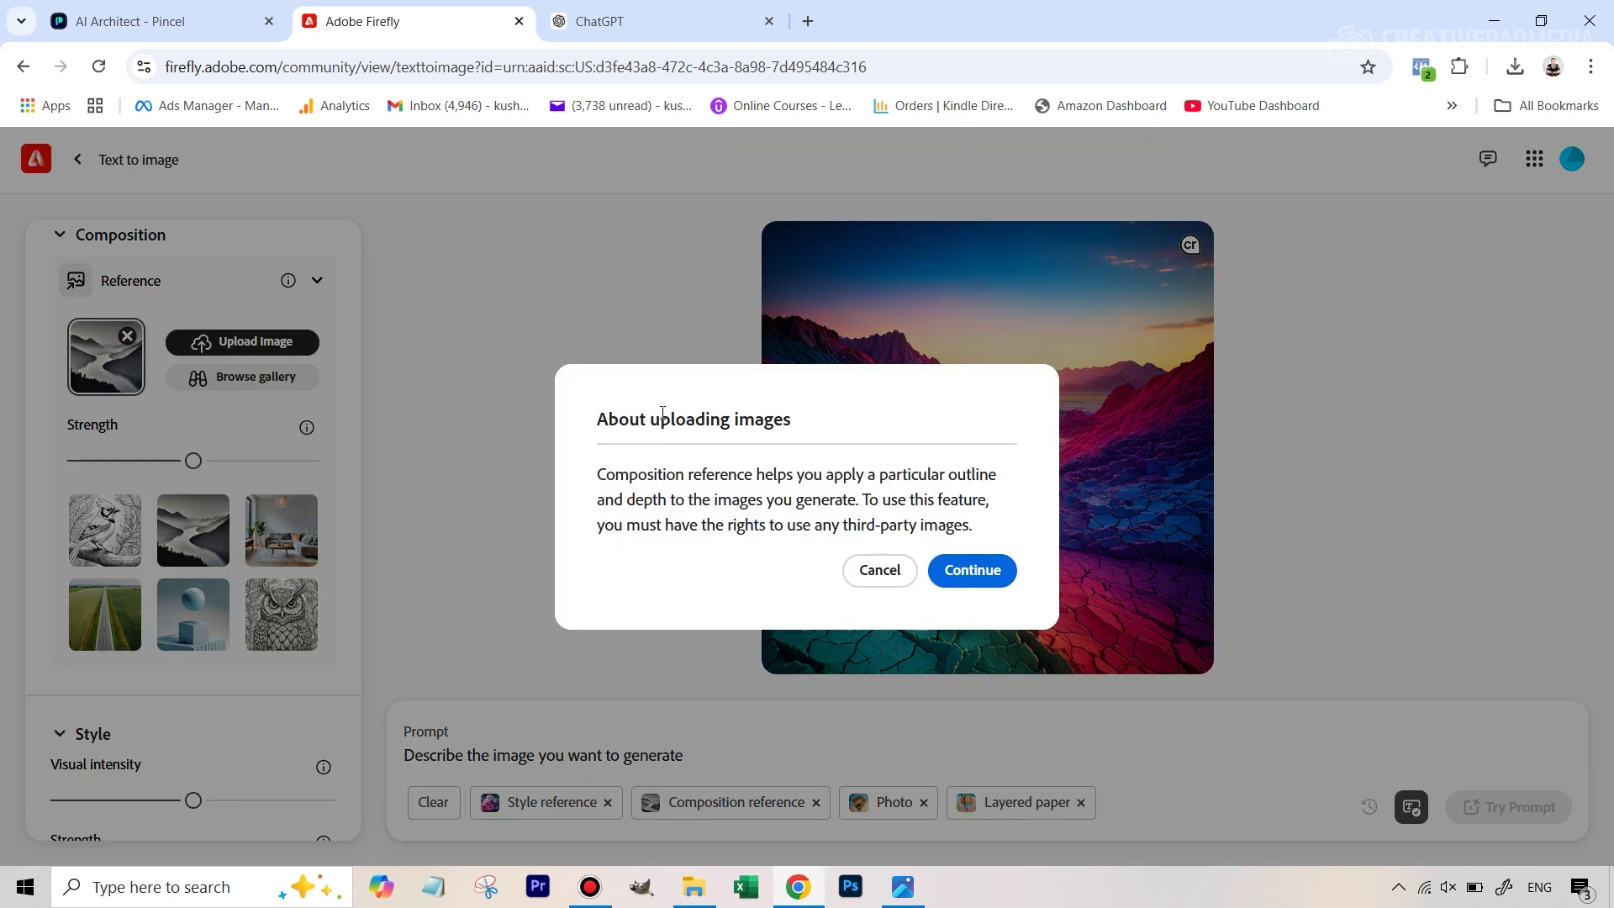
left_click(967, 568)
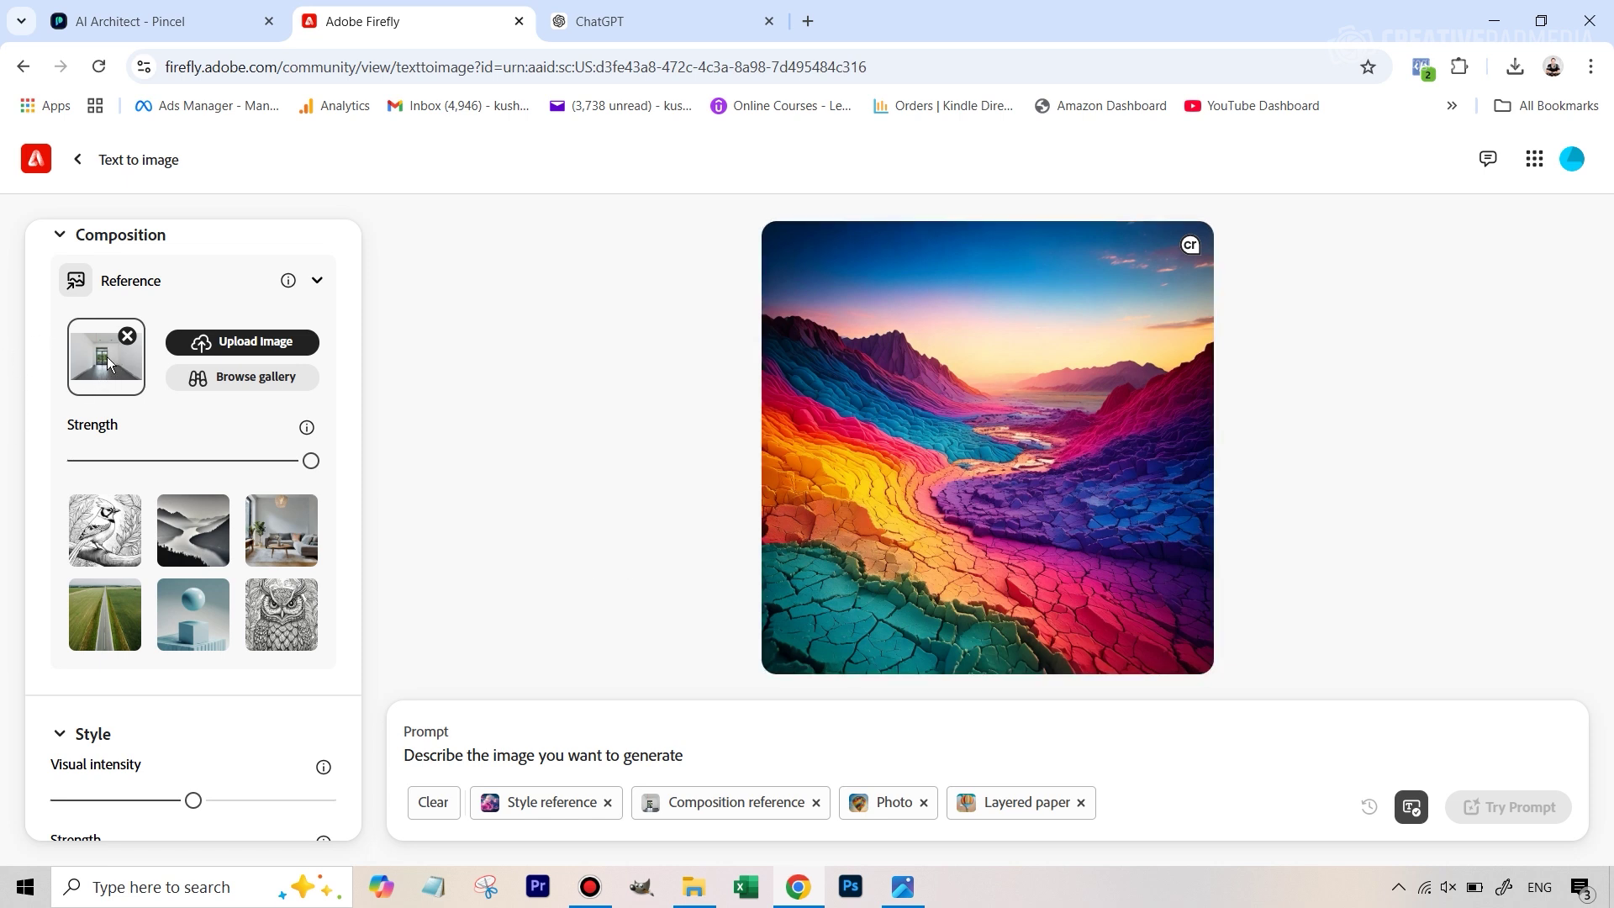
- Use the warm, earthy interior photo as the style reference and set the style's visual intensity and strength to maximum
scroll(298, 553, "down", 2)
scroll(299, 553, "down", 4)
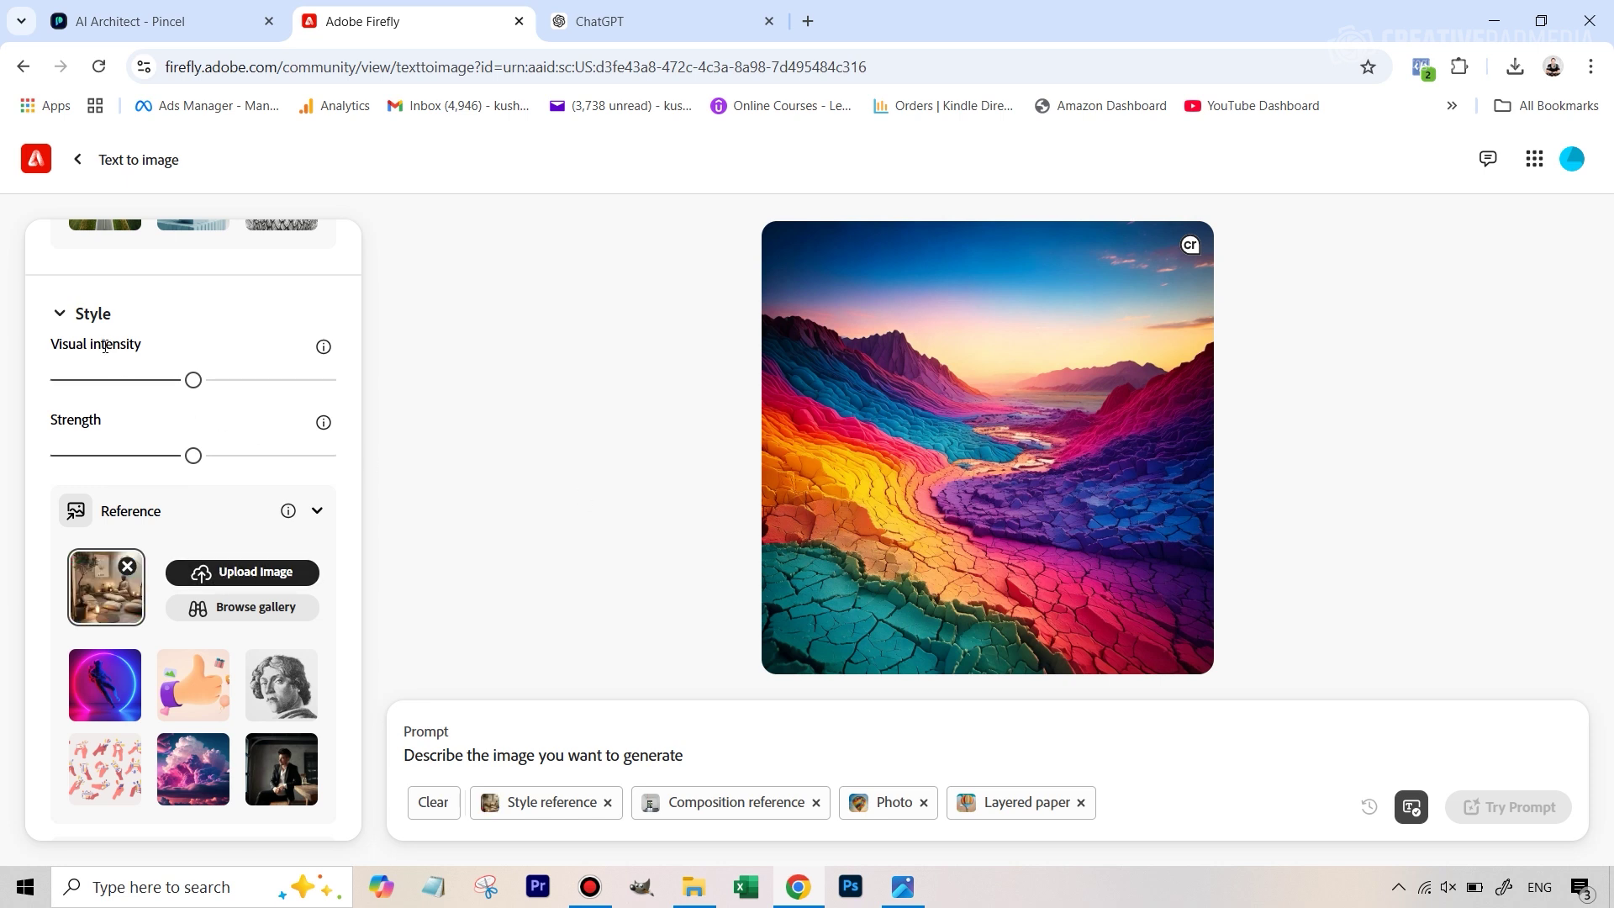
left_click_drag(193, 380, 360, 383)
left_click(188, 458)
left_click_drag(186, 458, 348, 477)
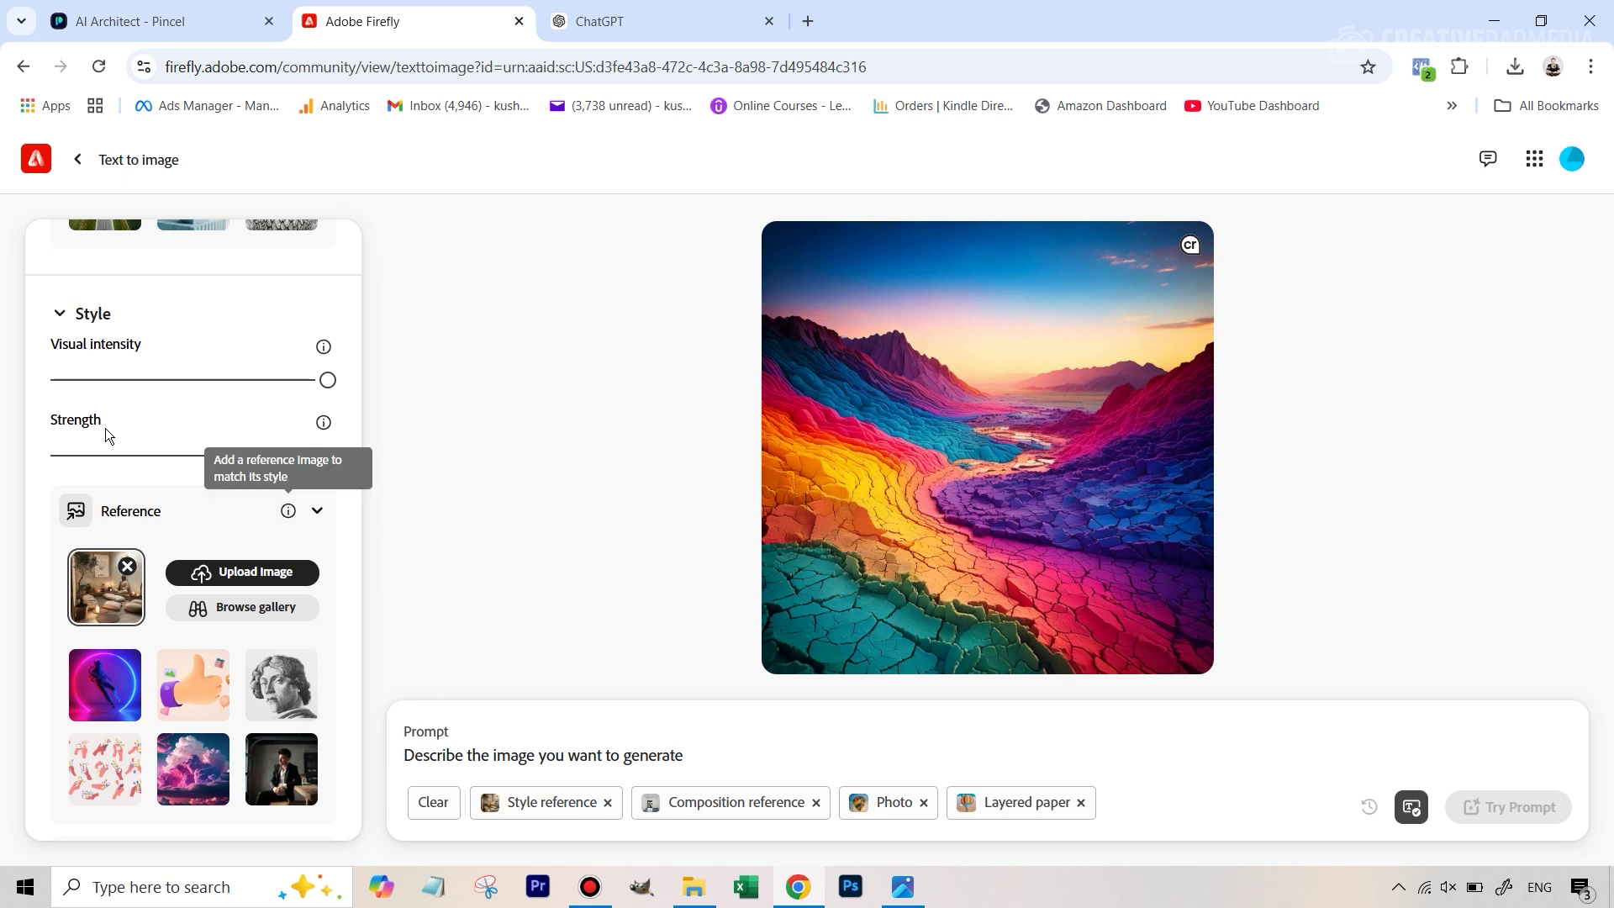
- Enter the serene meditation room prompt with beige cushions, woven mats, candles, olive tree and Buddha statue, and generate the images
scroll(158, 639, "down", 8)
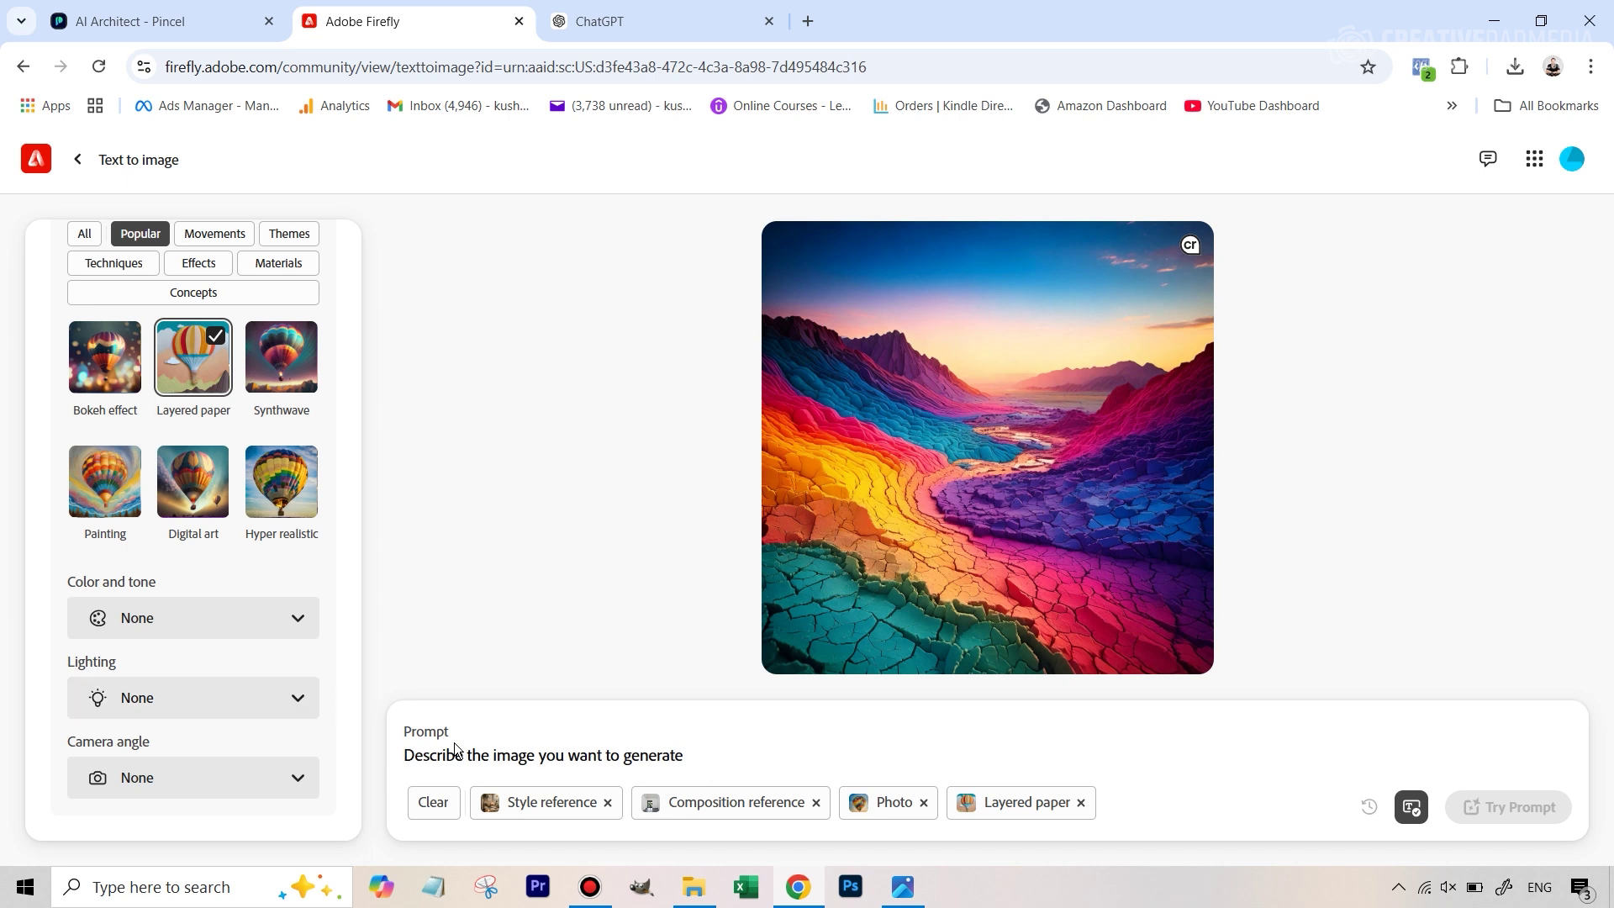
left_click(697, 761)
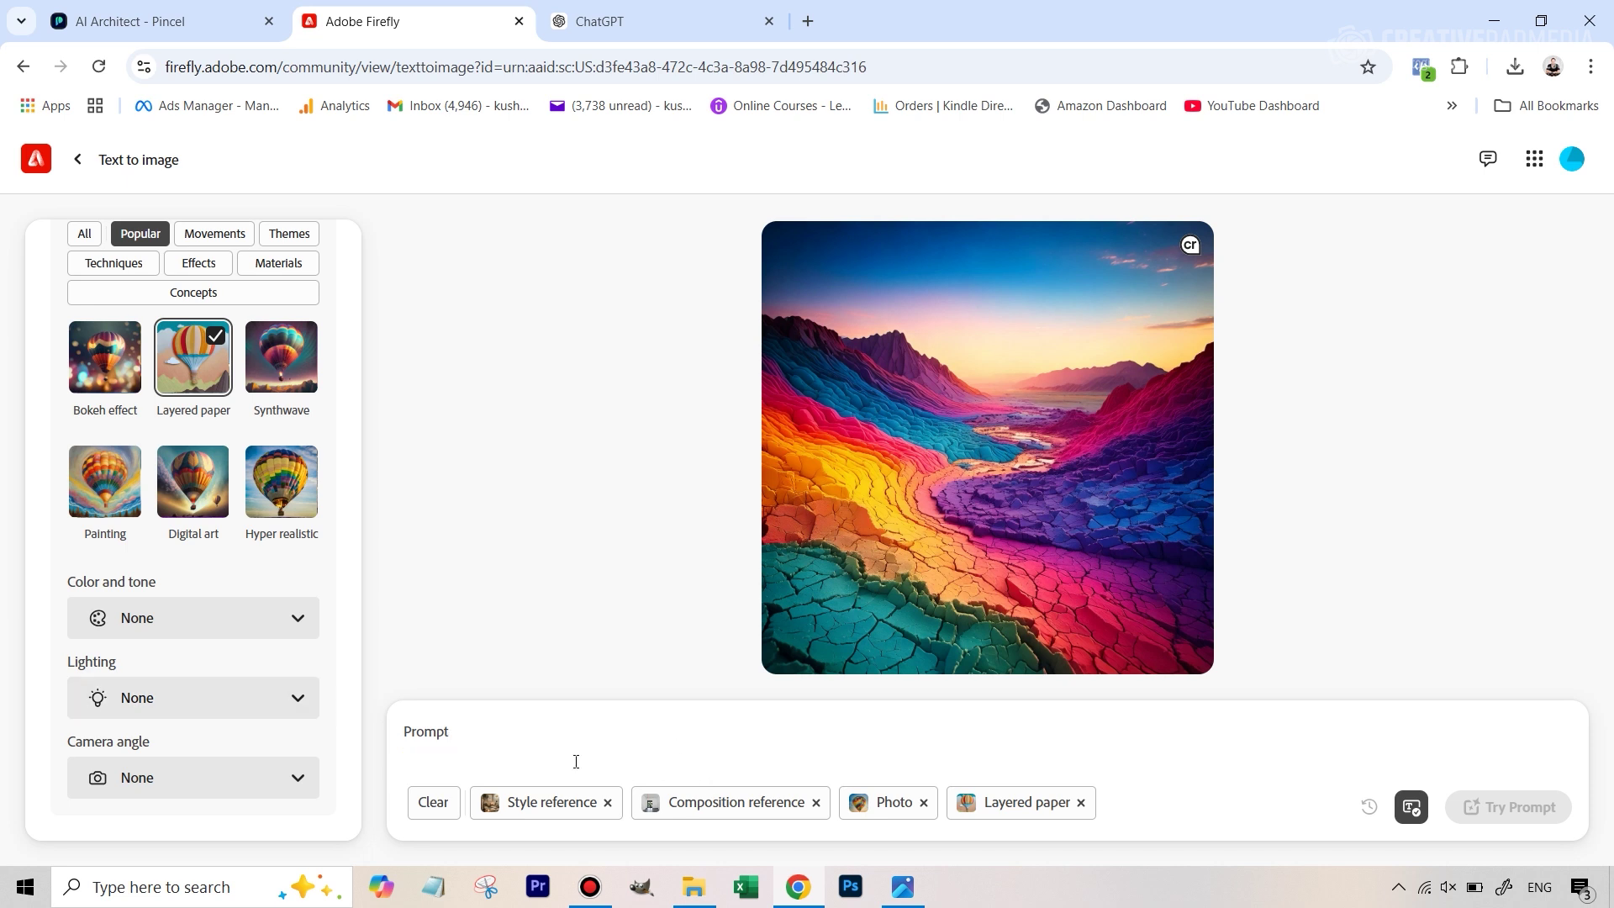
type("Create a serene meditation room with a calming, minimalist aesthetic. Include soft beige cushions arranged on a wooden floor, round woven mats, and candles emitting a warm, ambient glow. Incorporate natural elements like a potted olive tree and subtle greenery. Place a Buddha statue as a central piece on a wooden shelf, surrounded by soft, diffused lighting. The walls should have earthy tones, with a textured finish and a piece of calming artwork. The atmosphere should feel tranquil, inviting, and perfect for mindfulness.")
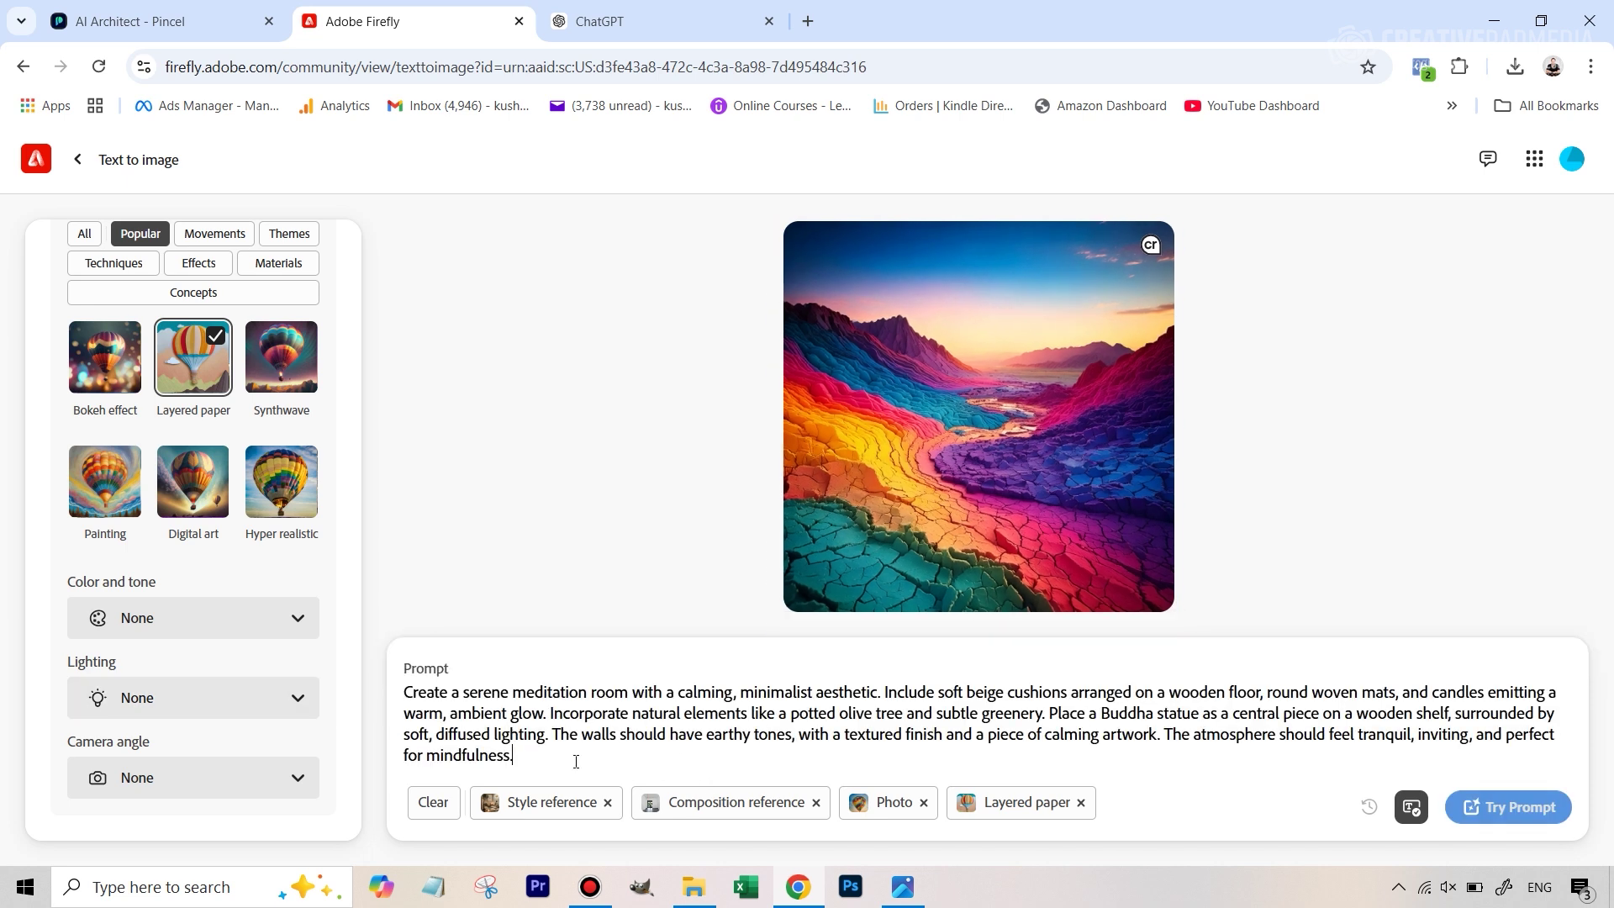
left_click(1509, 811)
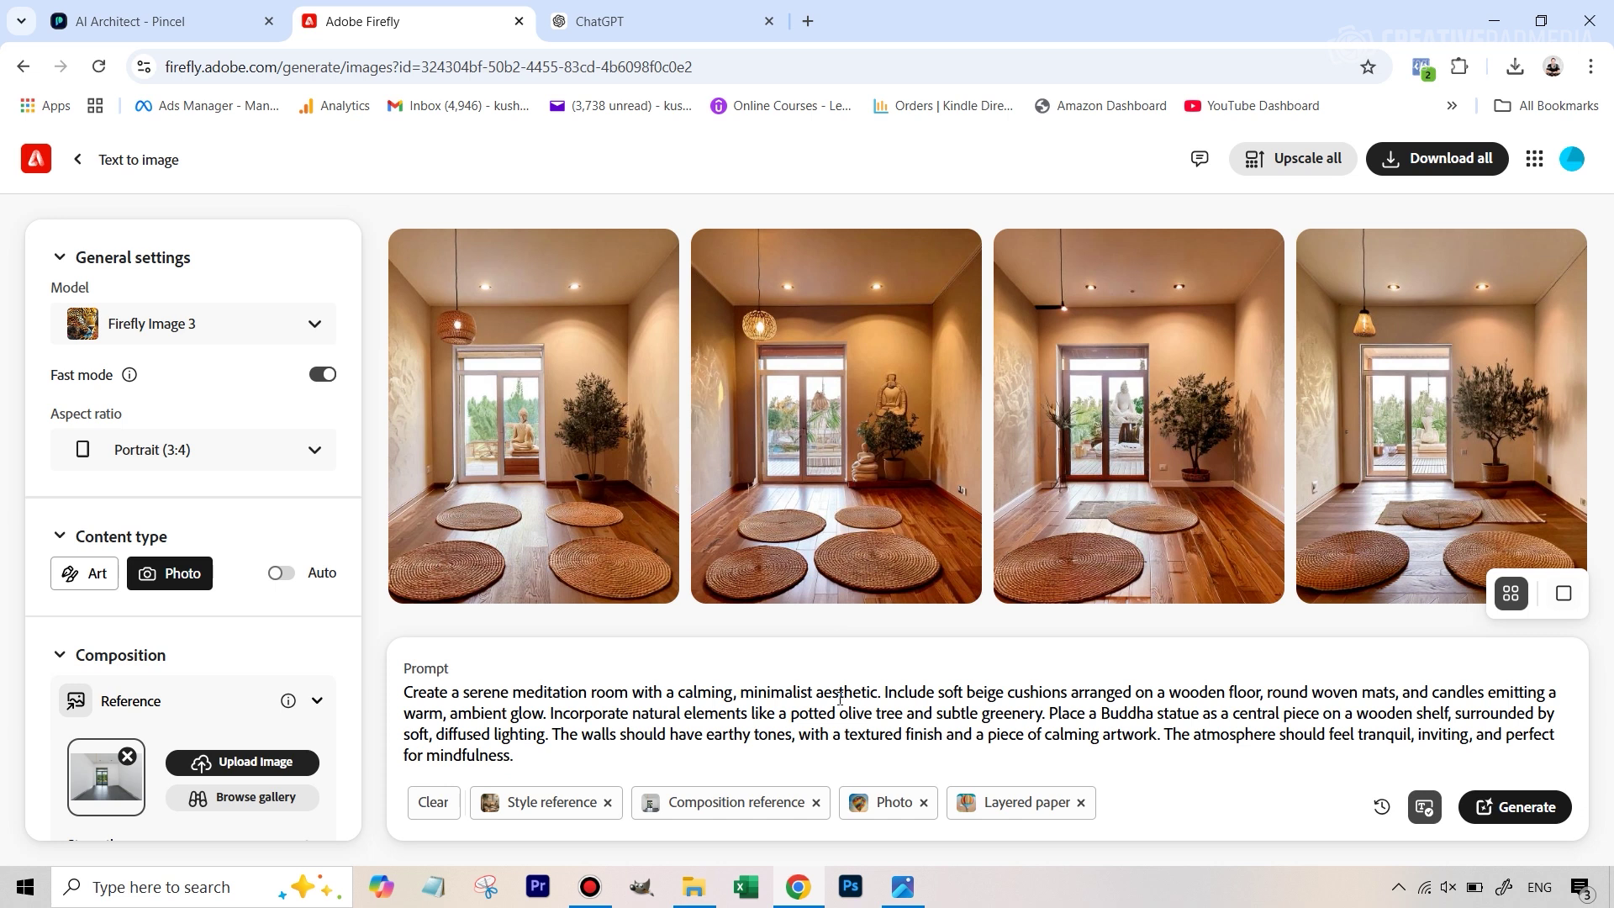
- Compare the four generated meditation room images with the result in Pincel's AI Architect
left_click(187, 17)
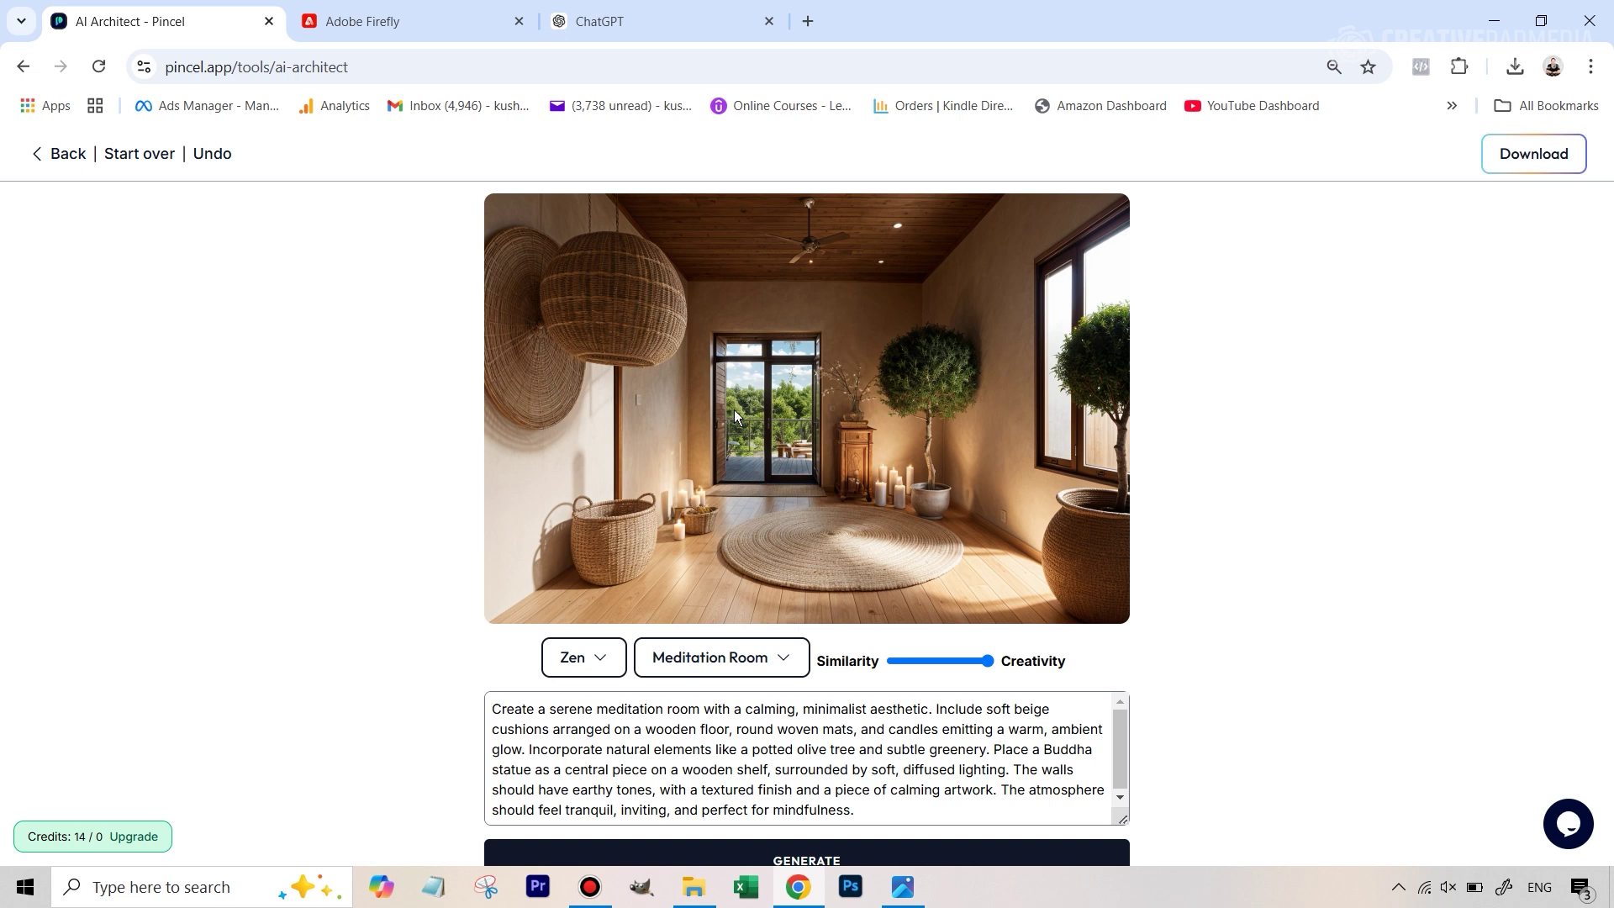
left_click(431, 6)
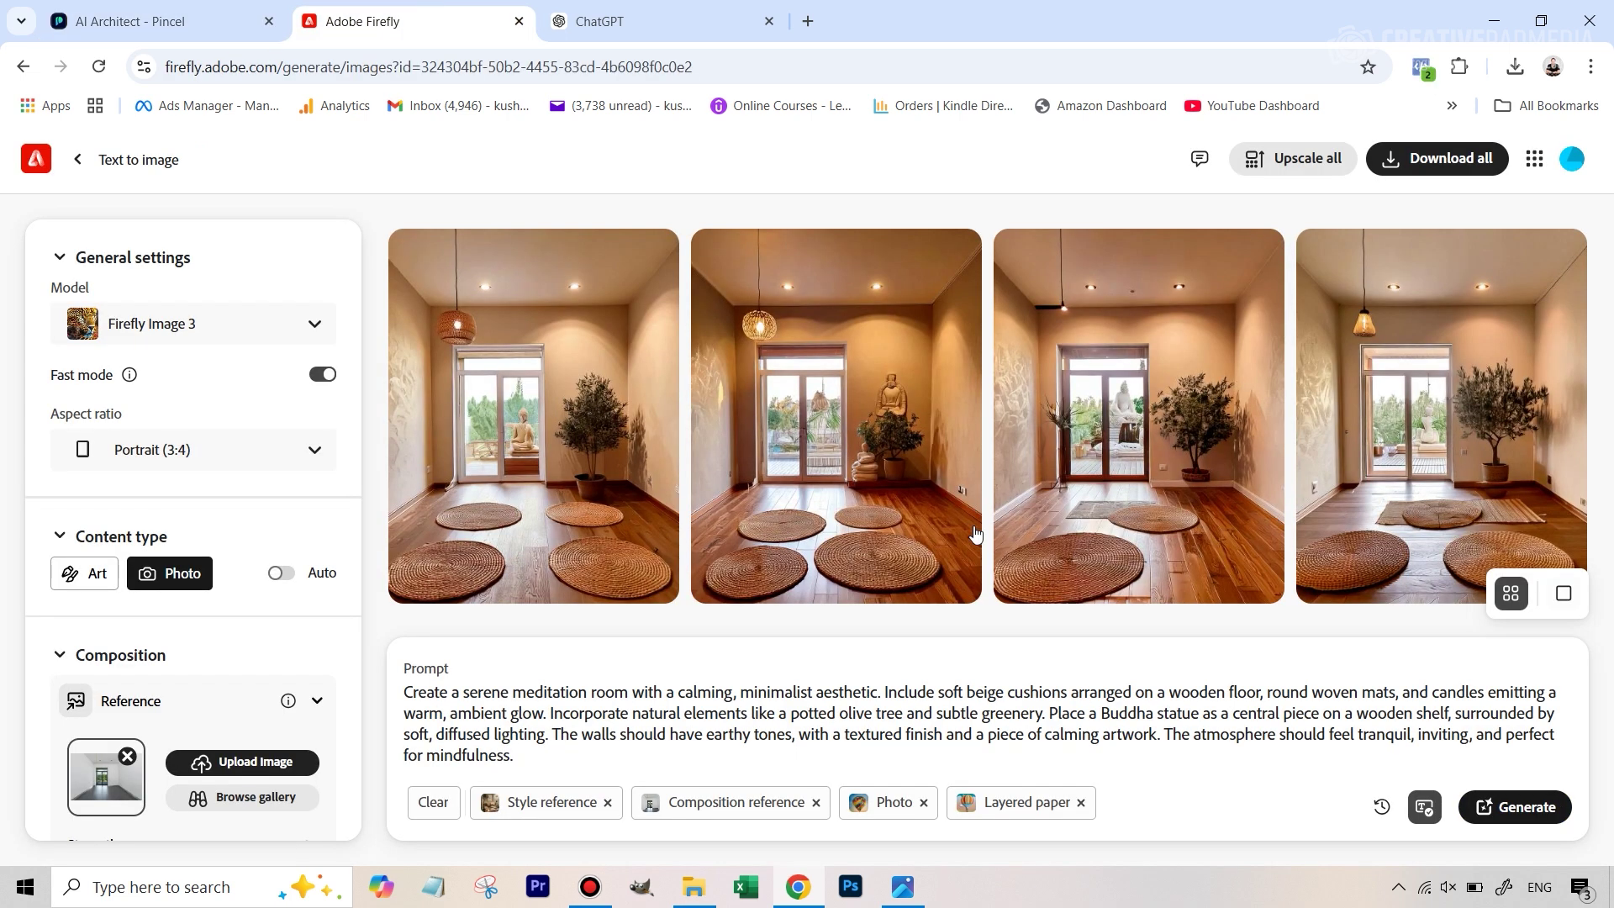
mouse_move(807, 329)
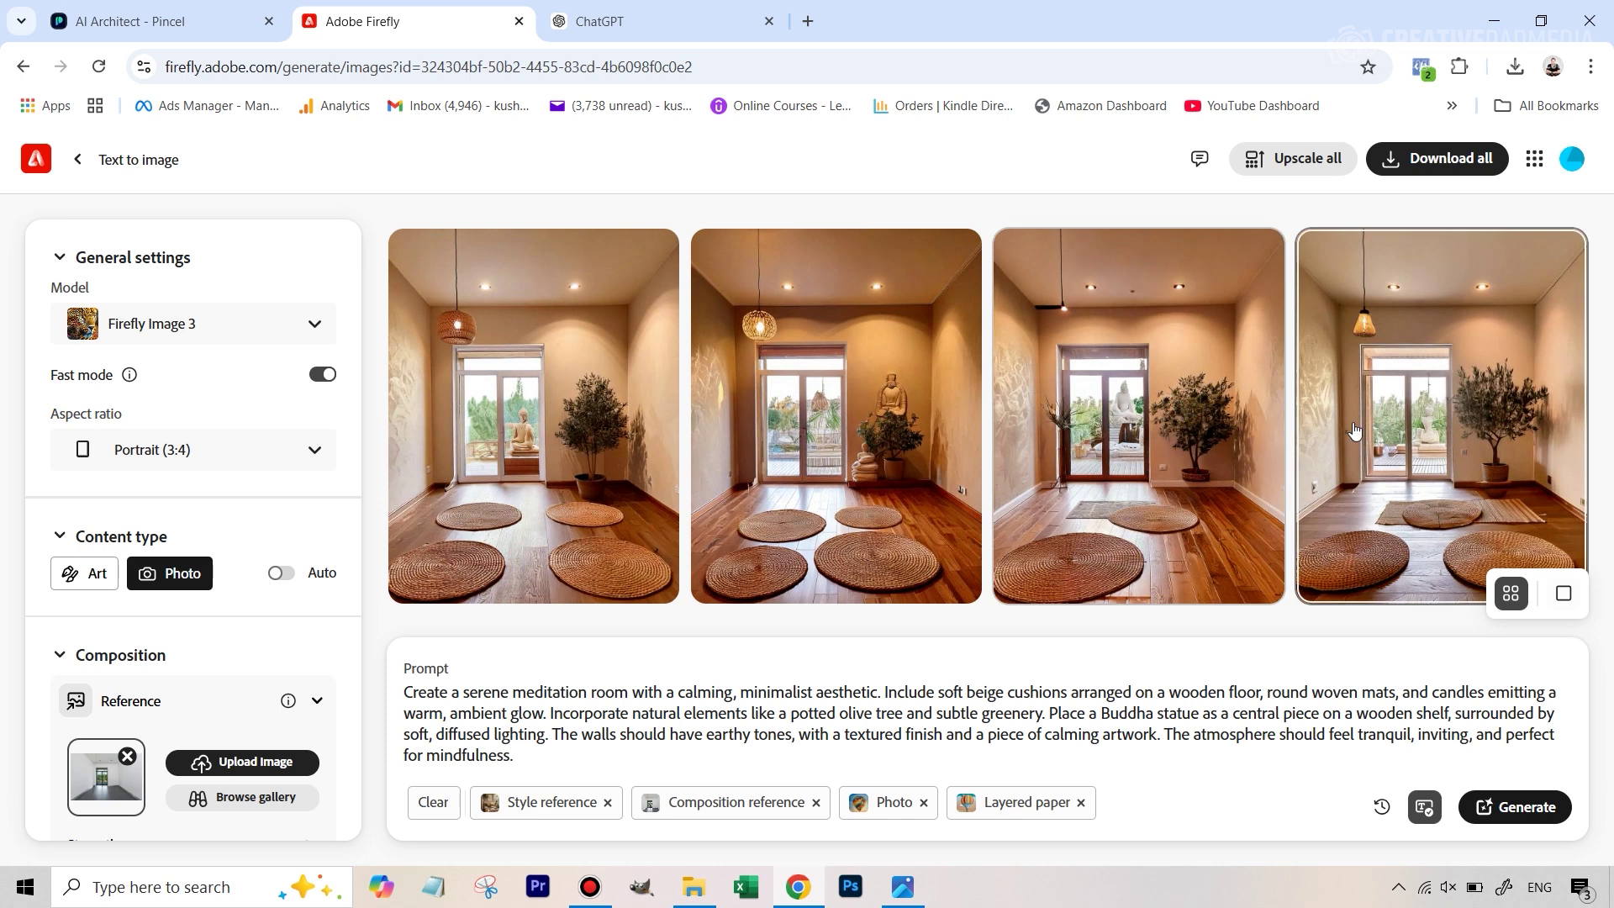
mouse_move(1128, 407)
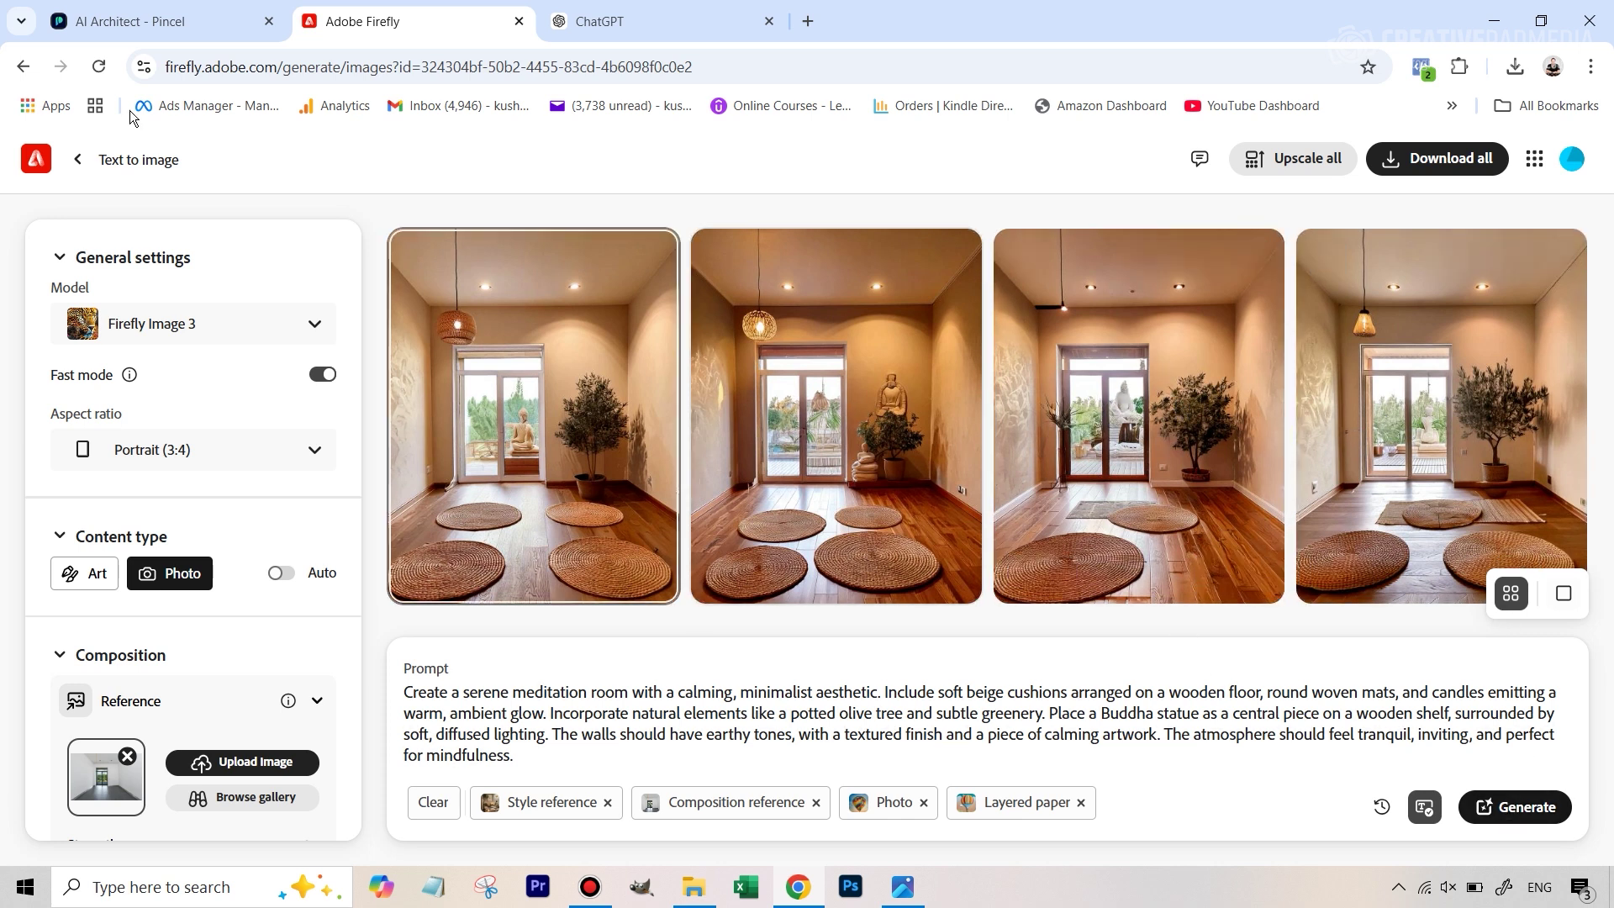
- Generate the meditation room images again and enlarge the third one to compare it with the version in Pincel
left_click(1525, 814)
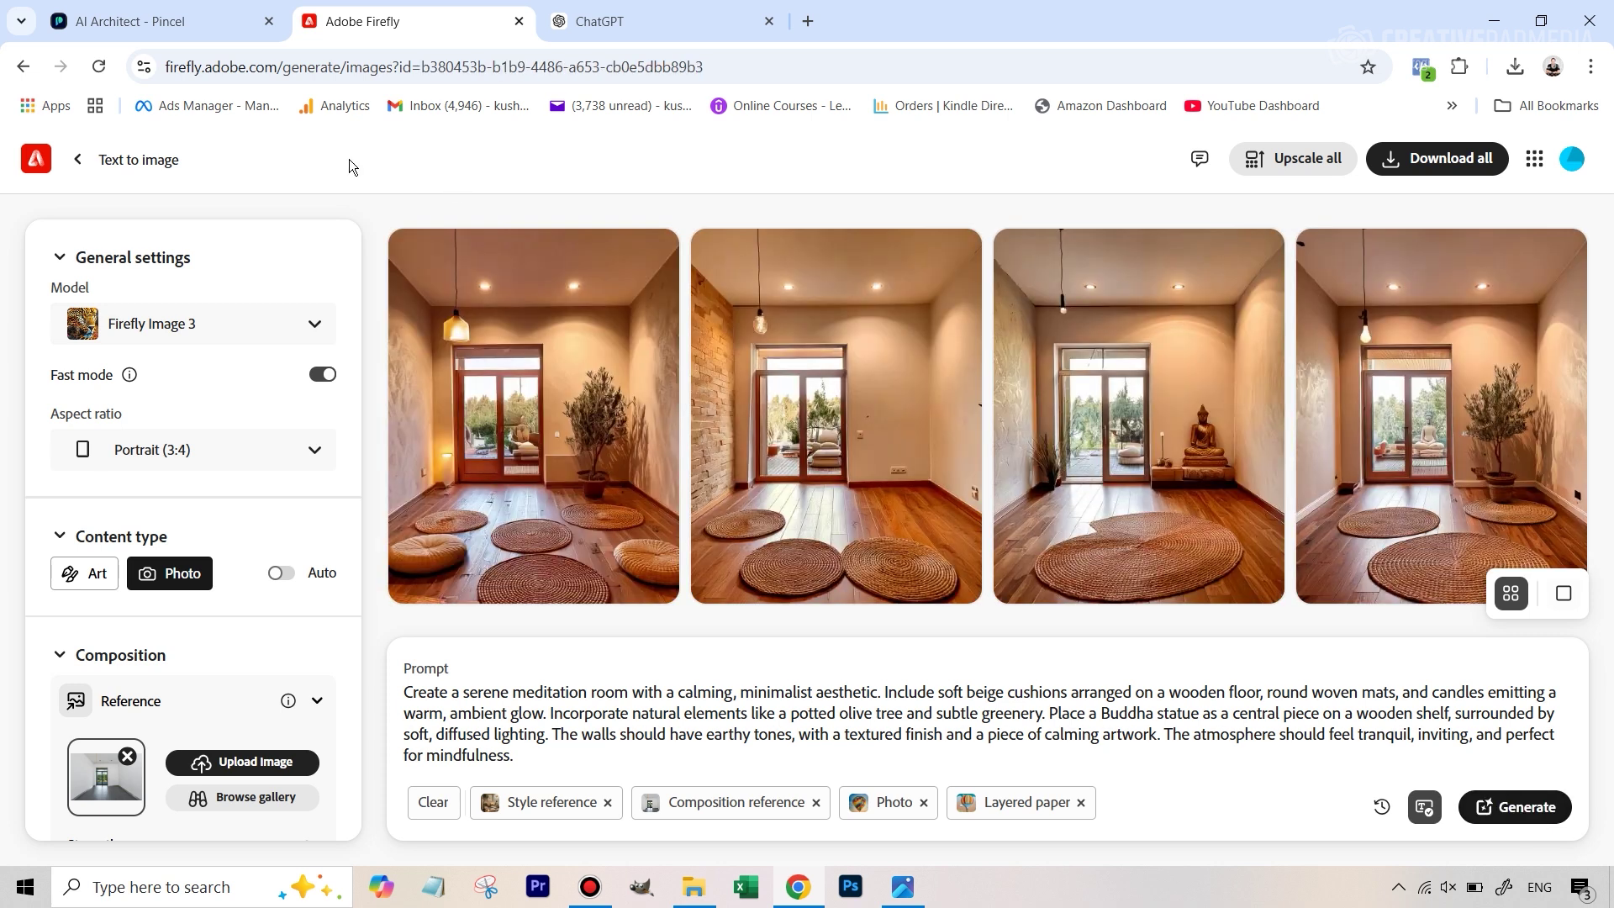
left_click(1158, 480)
mouse_move(695, 388)
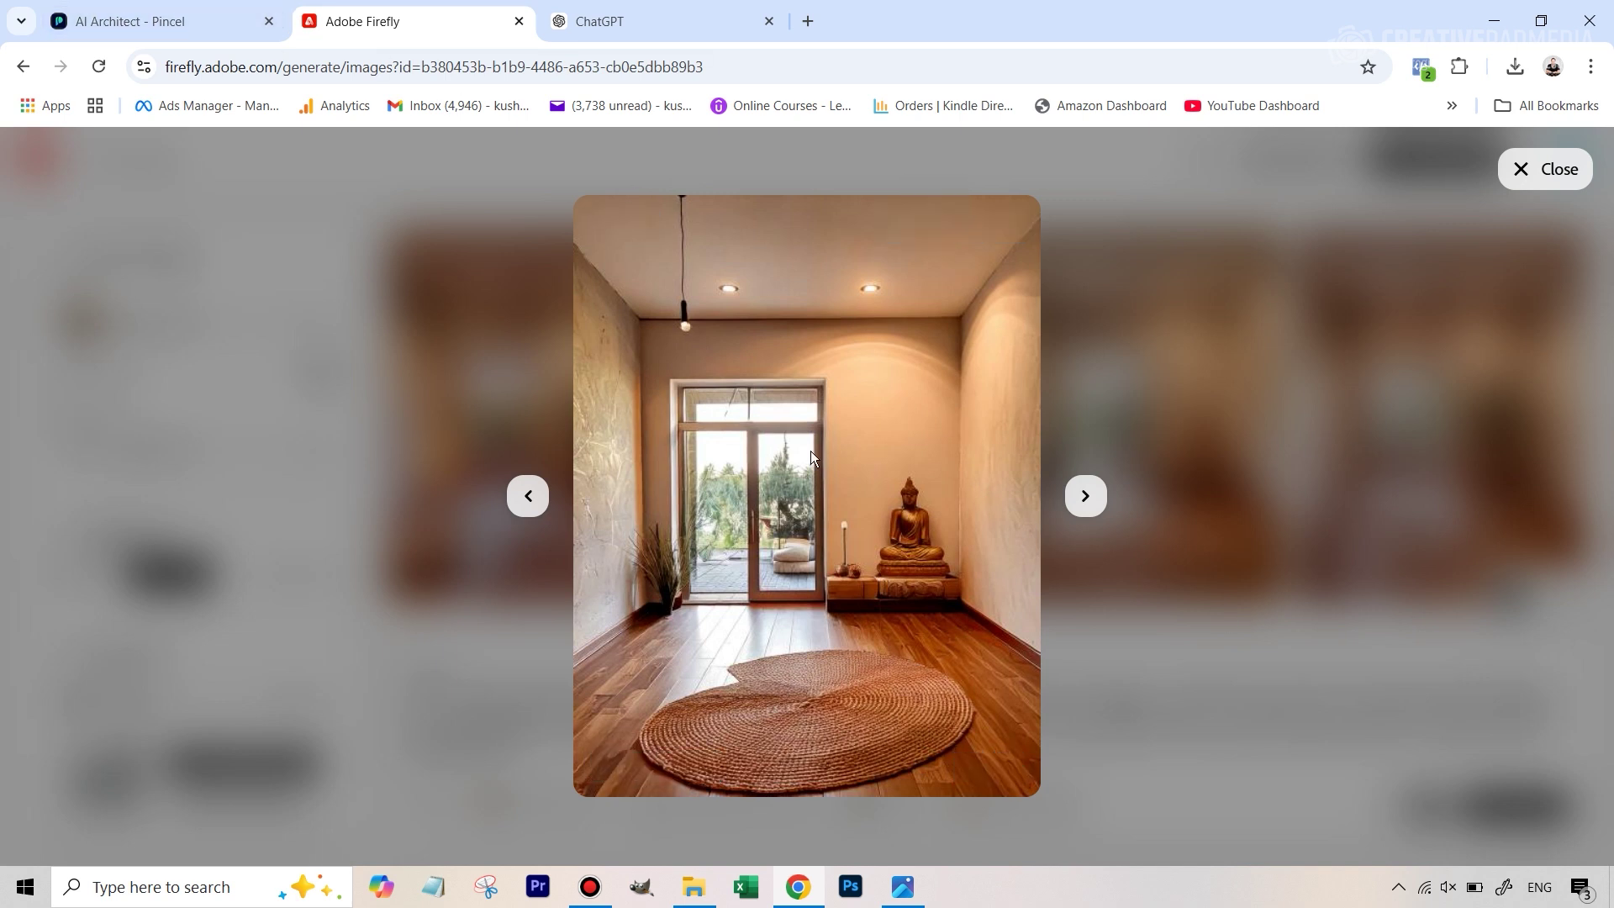
left_click(113, 10)
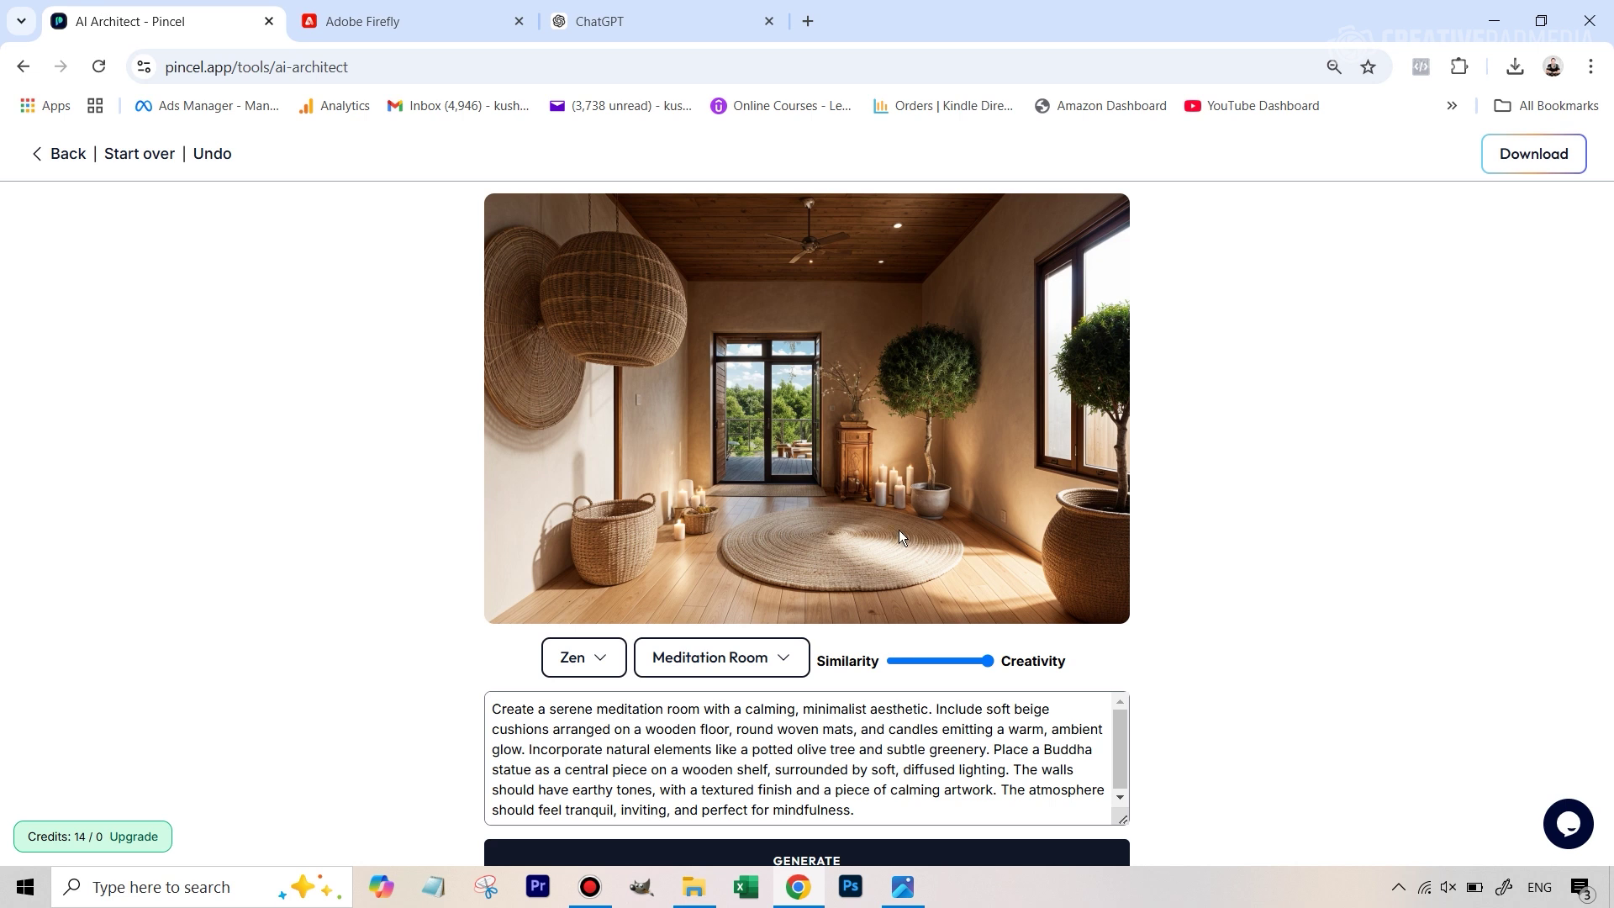